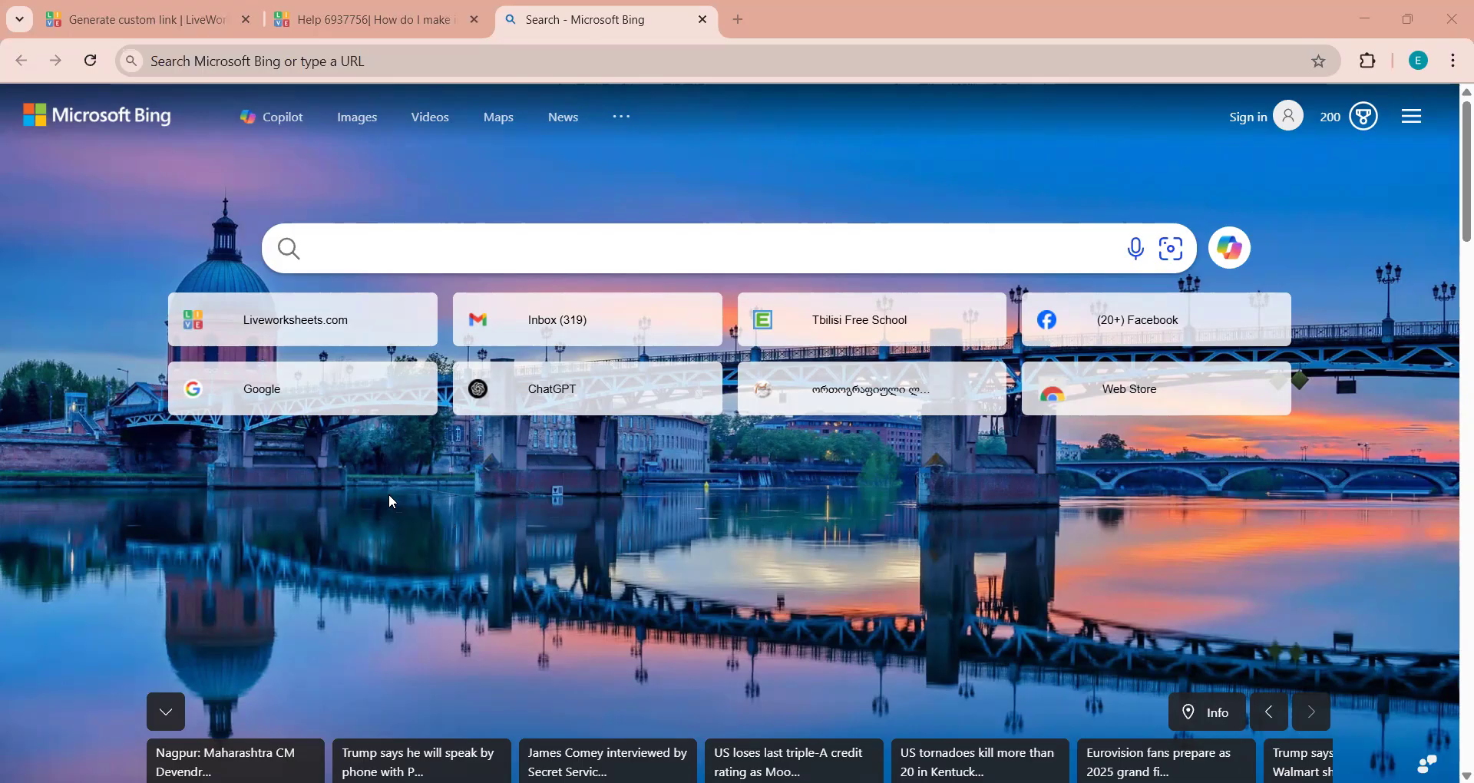
# Step: Open Liveworksheets.com, go to the teacher's own worksheets and start adding a new worksheet
pyautogui.click(314, 331)
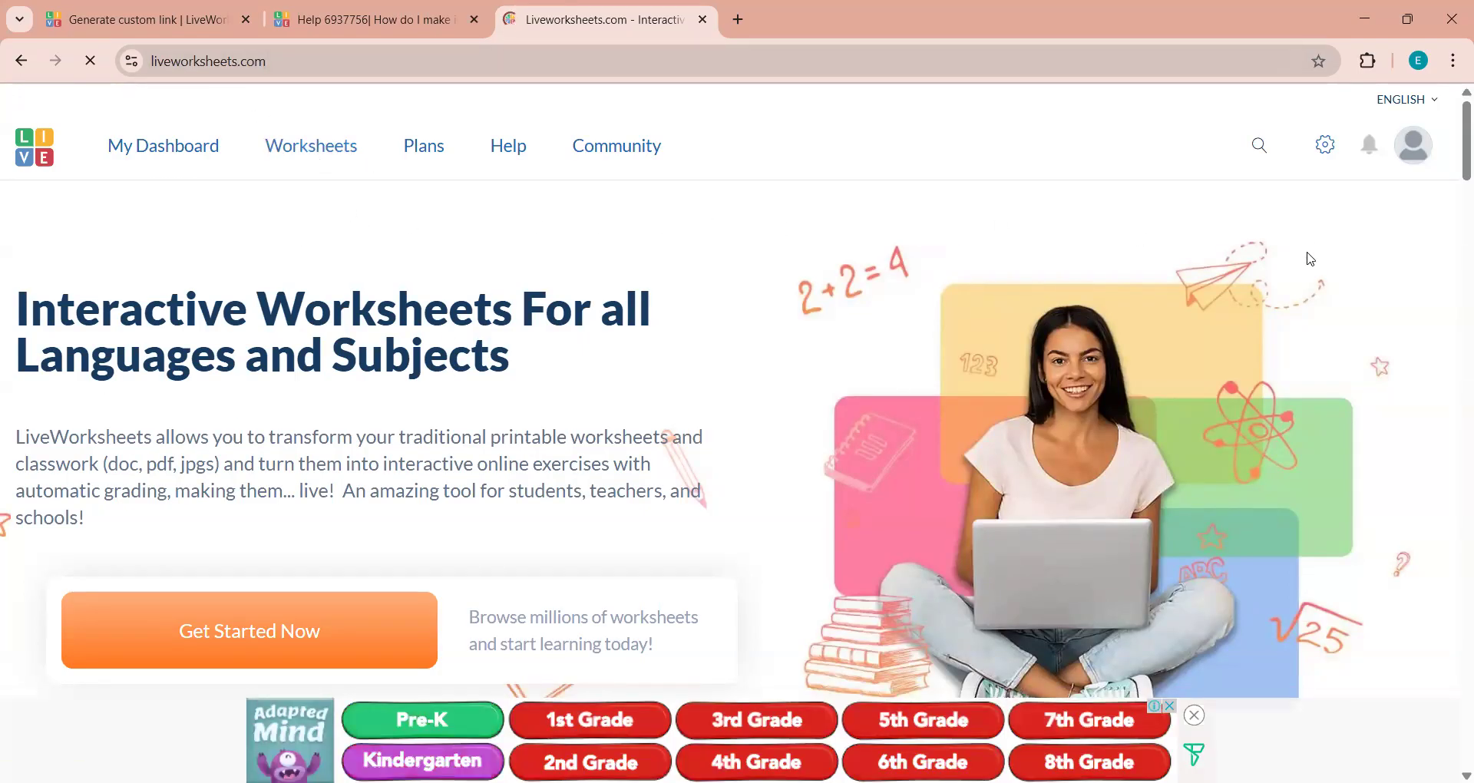
pyautogui.click(1411, 148)
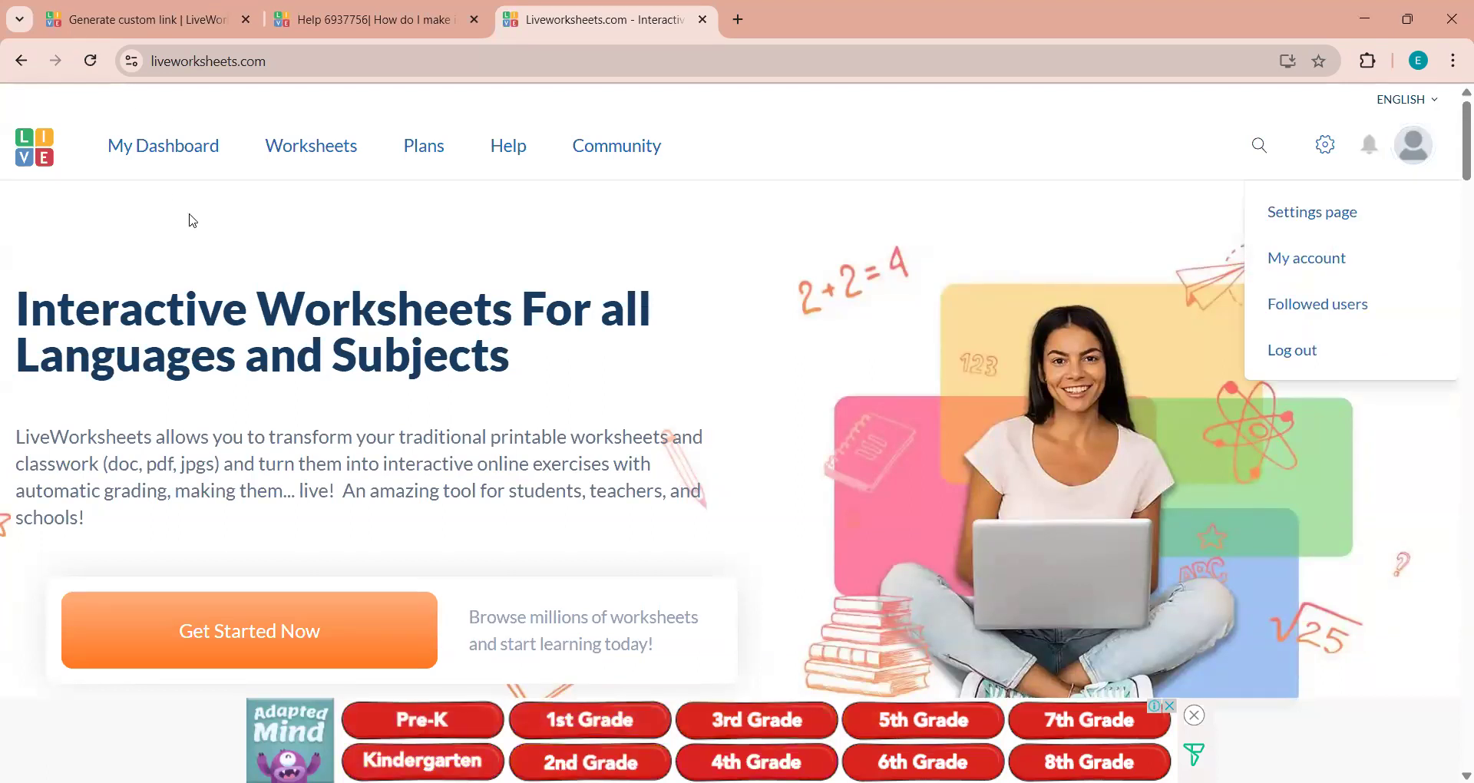
pyautogui.click(164, 148)
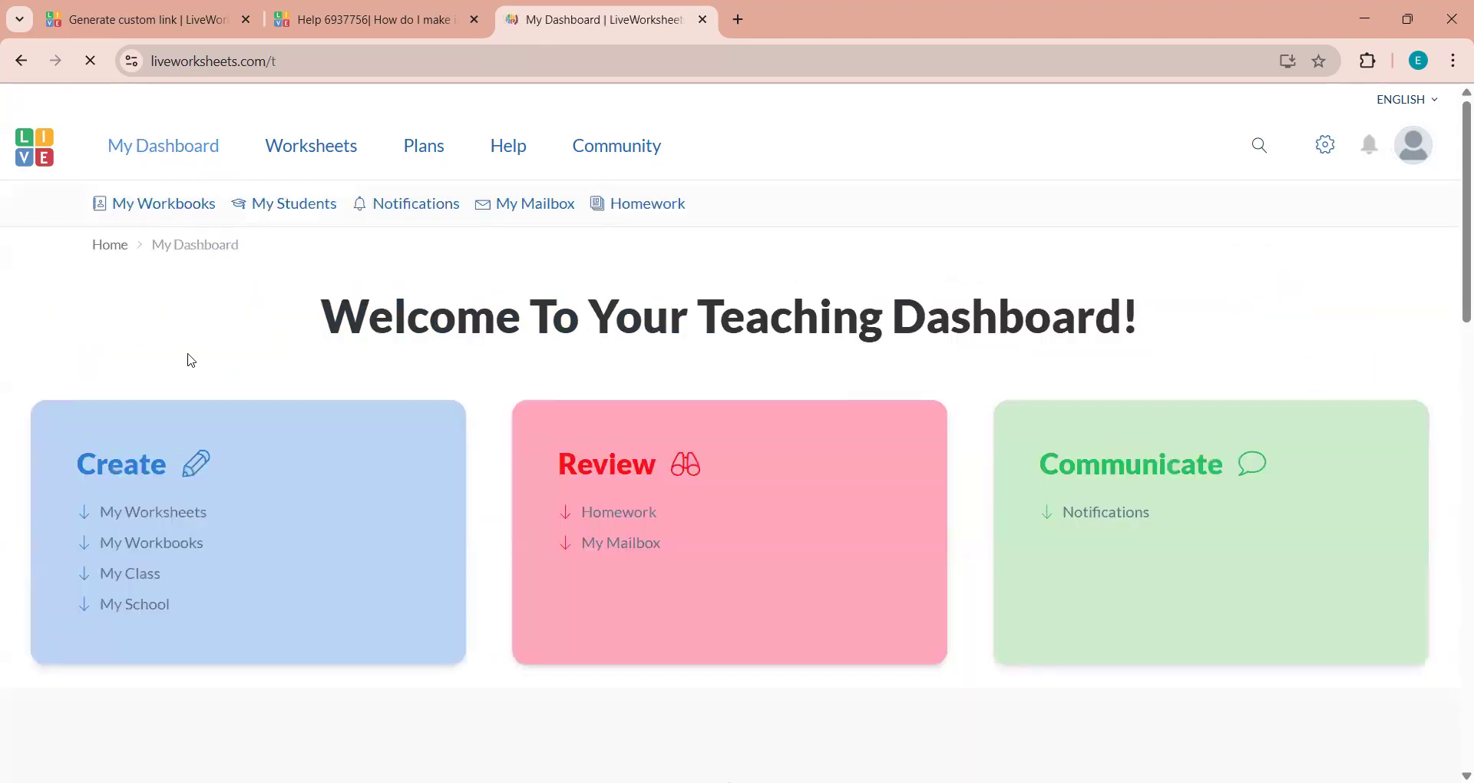
pyautogui.click(121, 519)
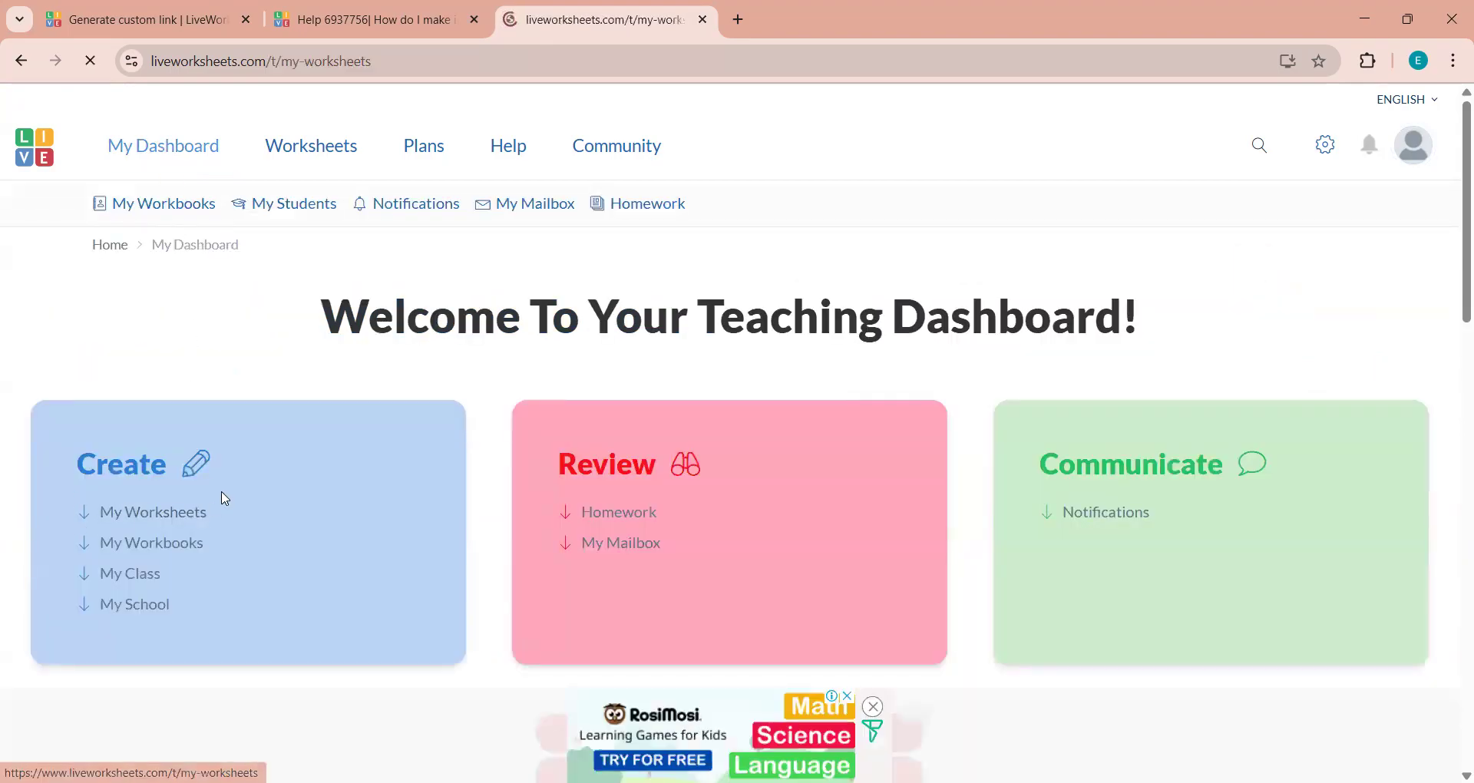
pyautogui.scroll(-5, 1454, 224)
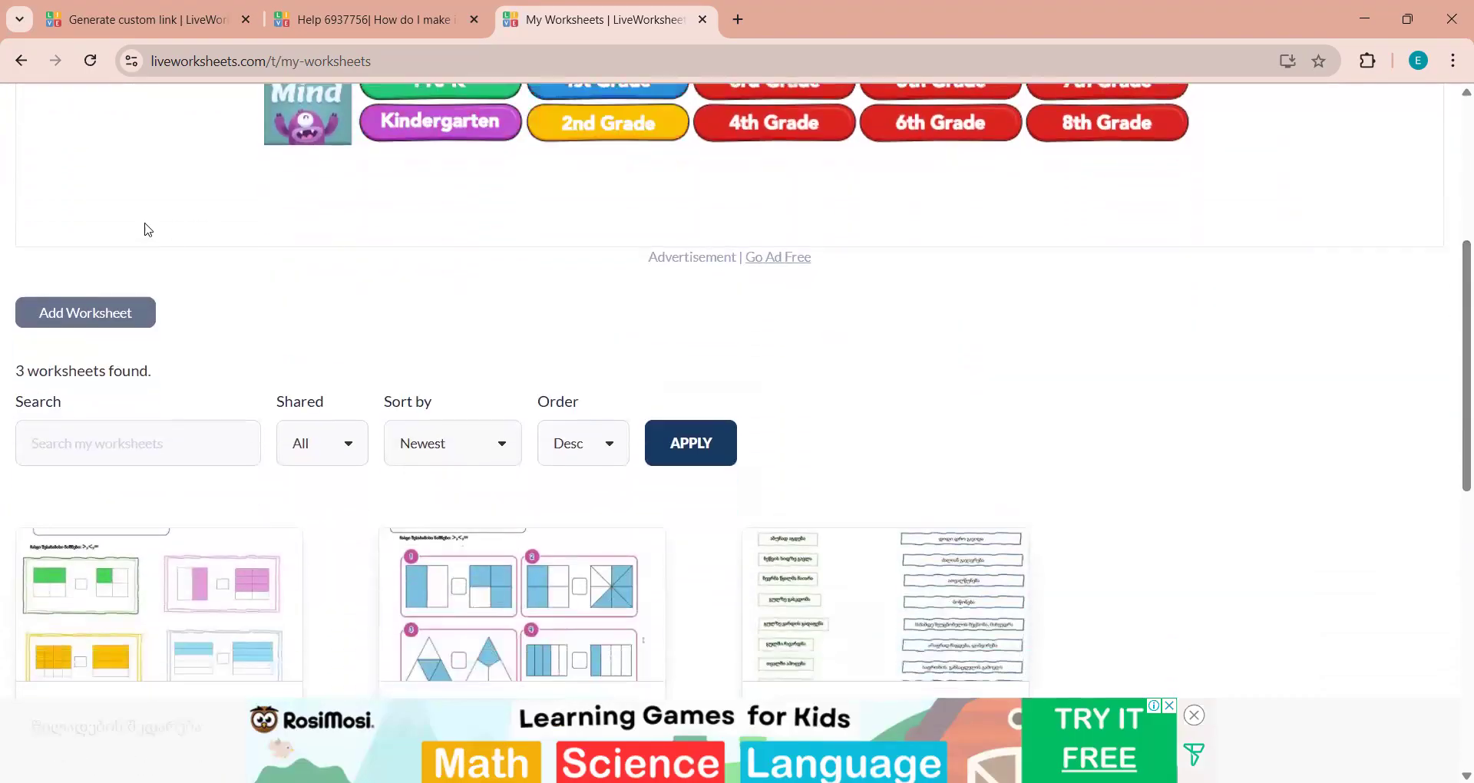
pyautogui.click(72, 312)
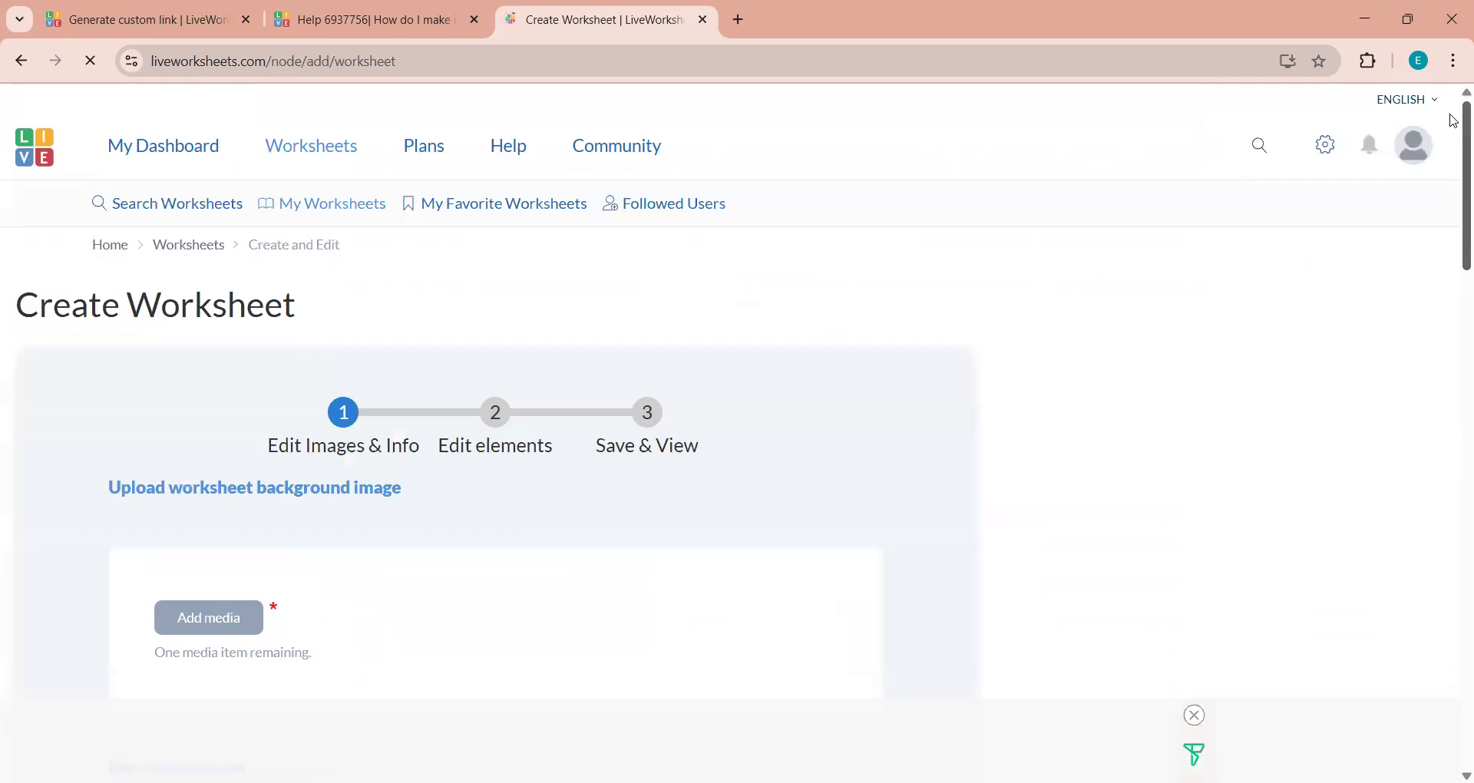
# Step: Upload შერეული რიცხვი და არაწესიერი წილადი.pdf to the media library as the worksheet background and save it
pyautogui.scroll(-4, 1454, 121)
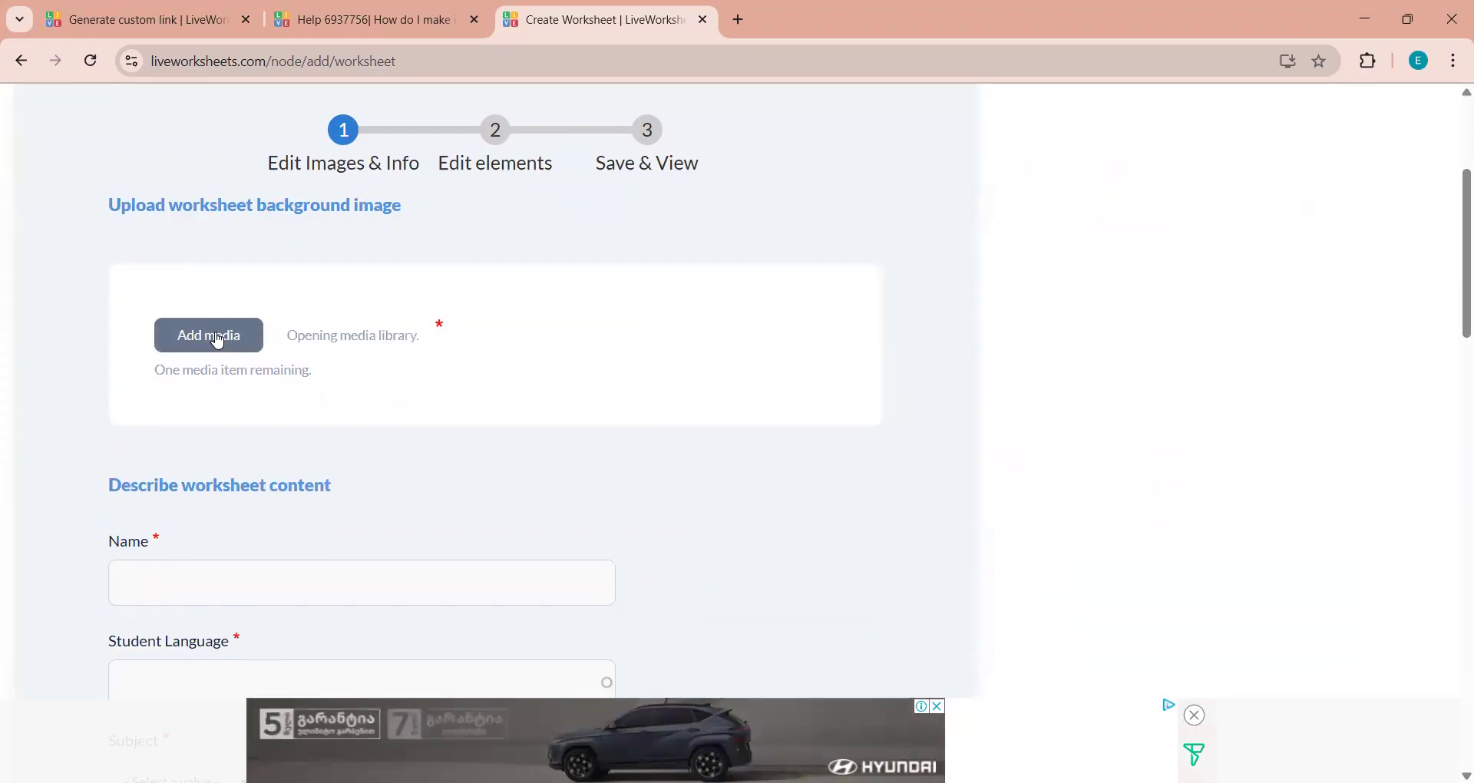
pyautogui.click(257, 336)
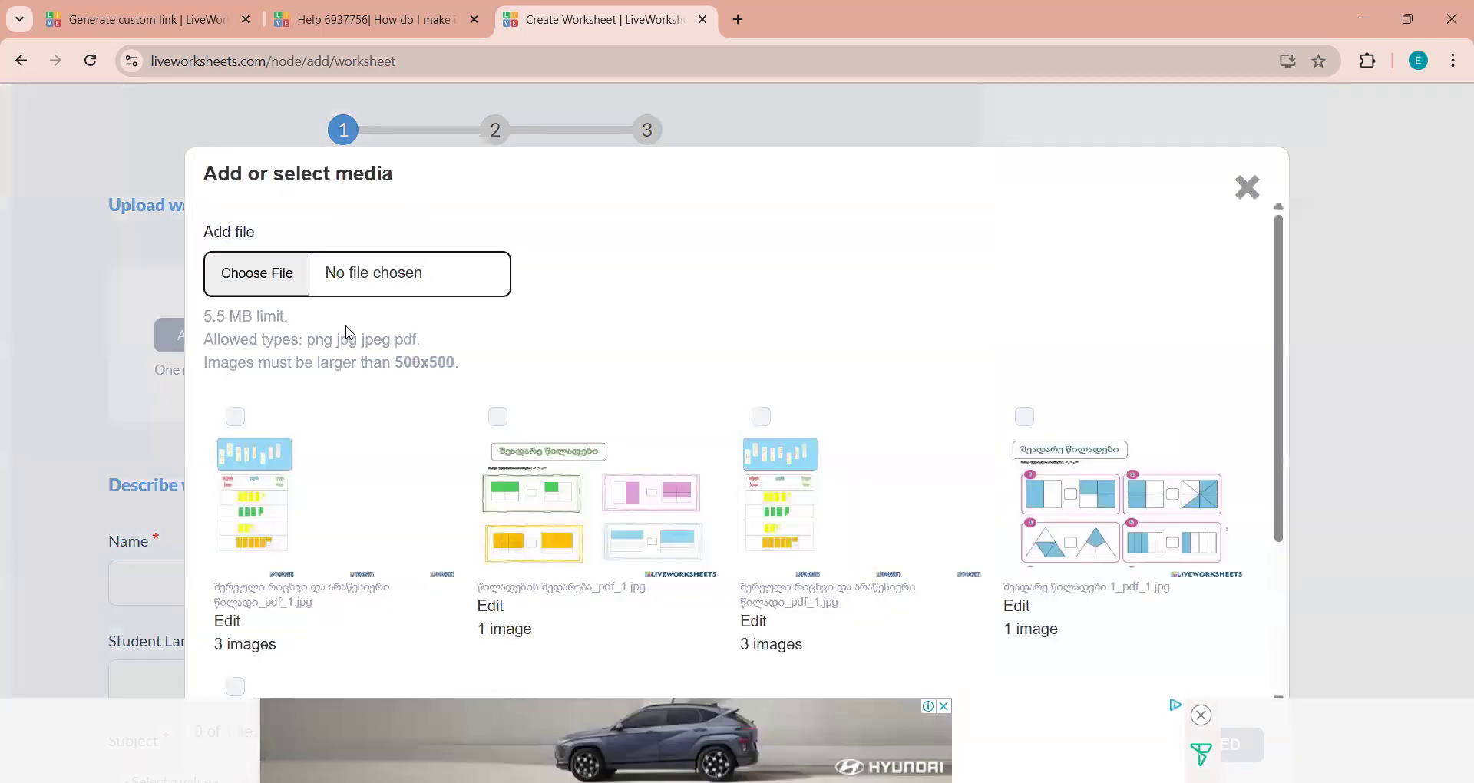
pyautogui.click(260, 281)
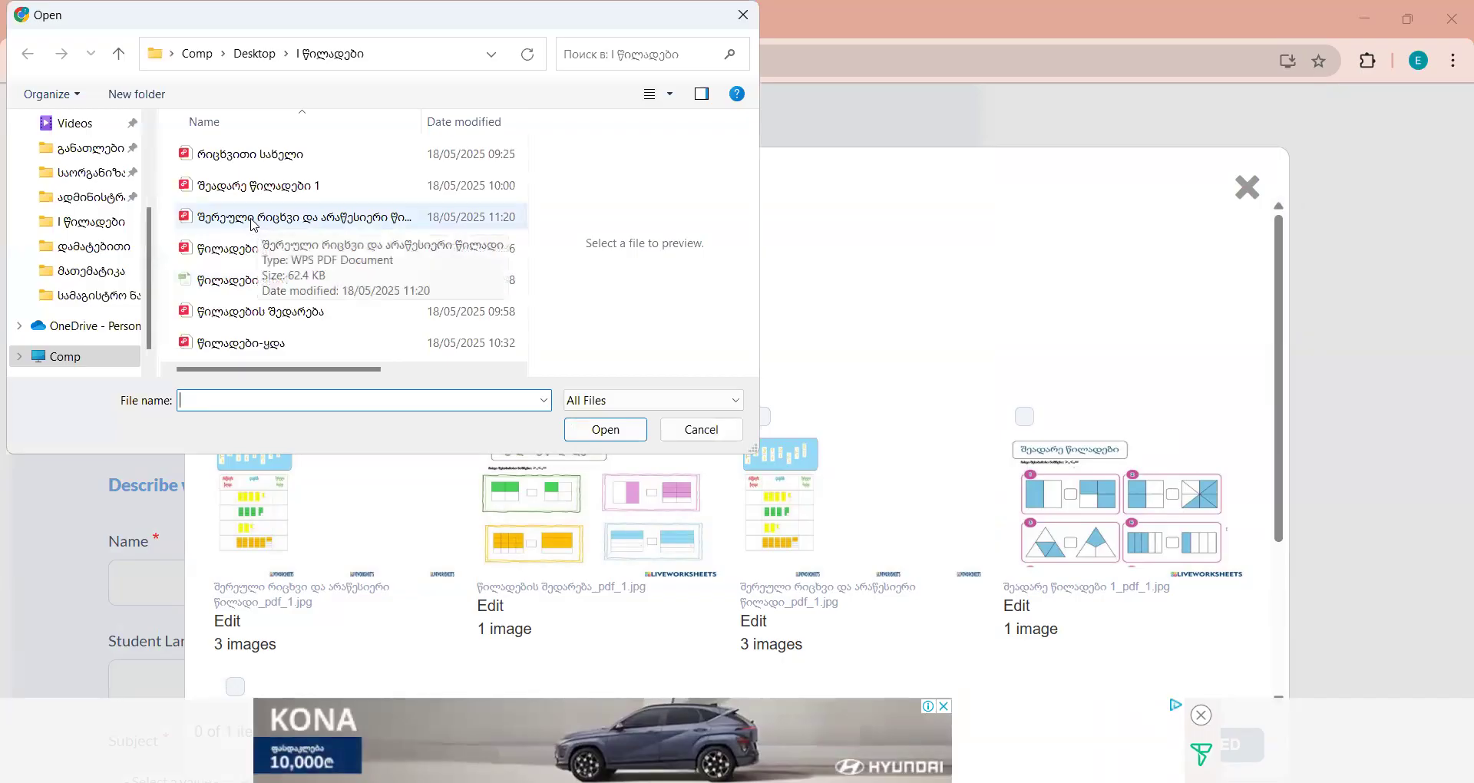
pyautogui.click(254, 224)
pyautogui.click(610, 442)
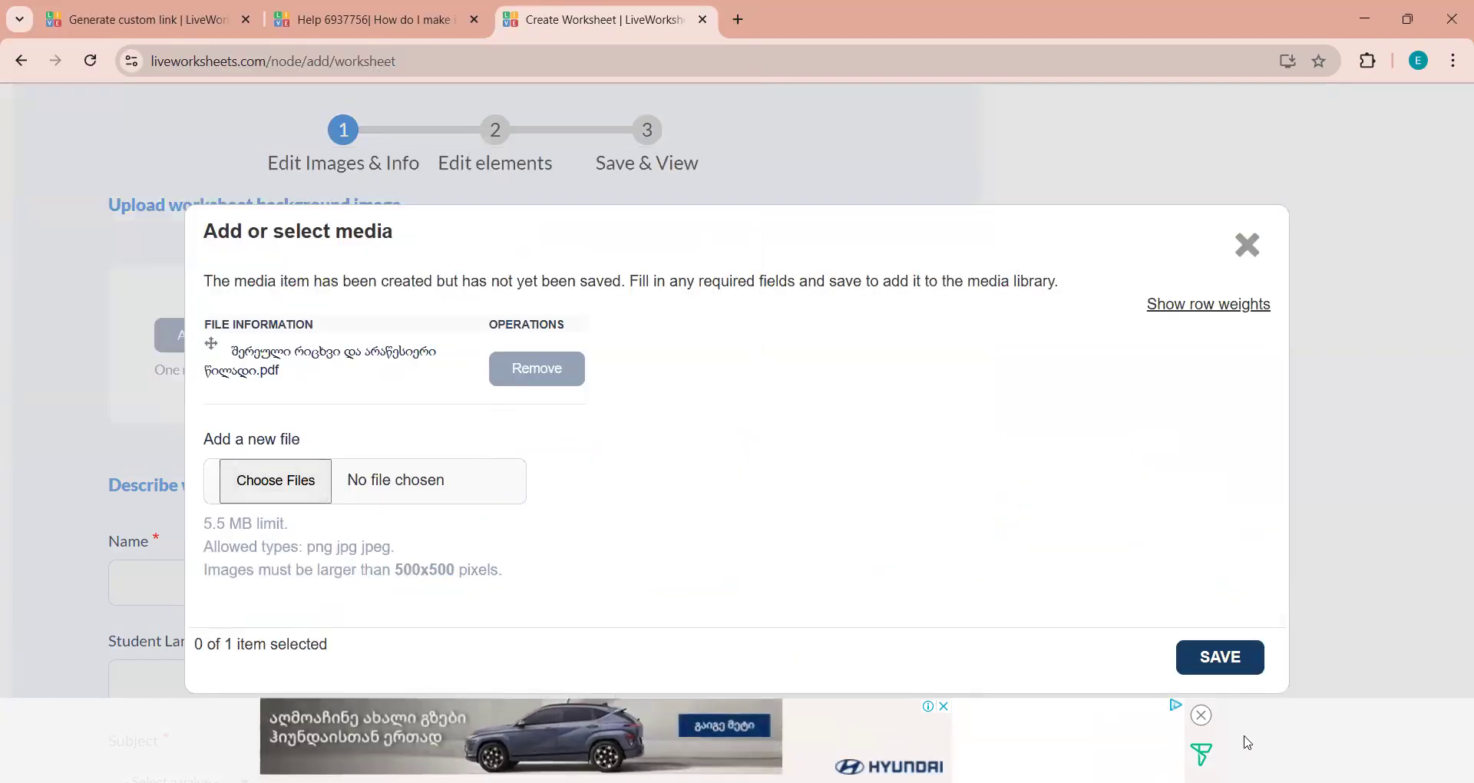
pyautogui.click(1238, 665)
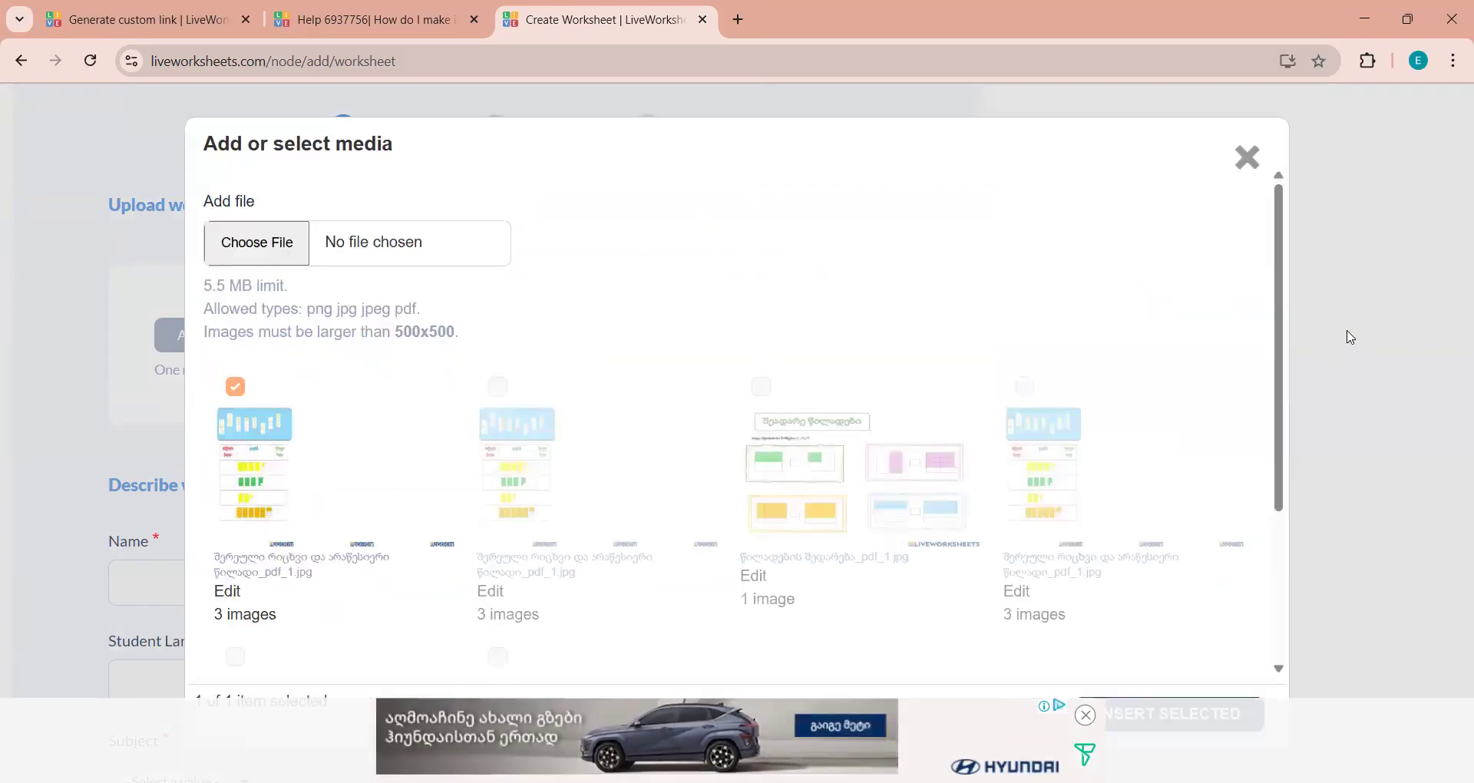
# Step: Close the advertisement covering the media dialog and insert the selected three-image PDF as the worksheet background
pyautogui.moveTo(1280, 301); pyautogui.dragTo(1292, 501)
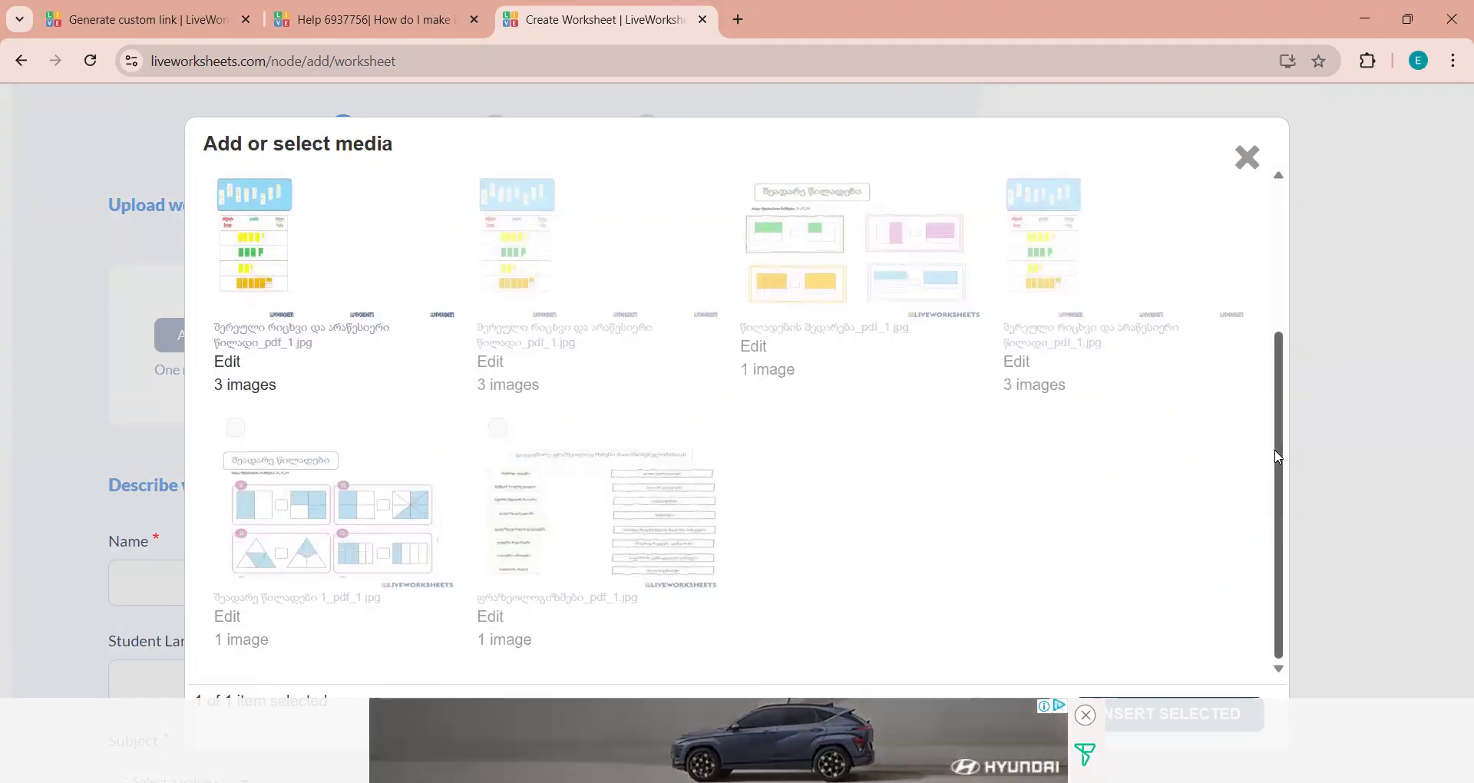
pyautogui.scroll(2, 1280, 448)
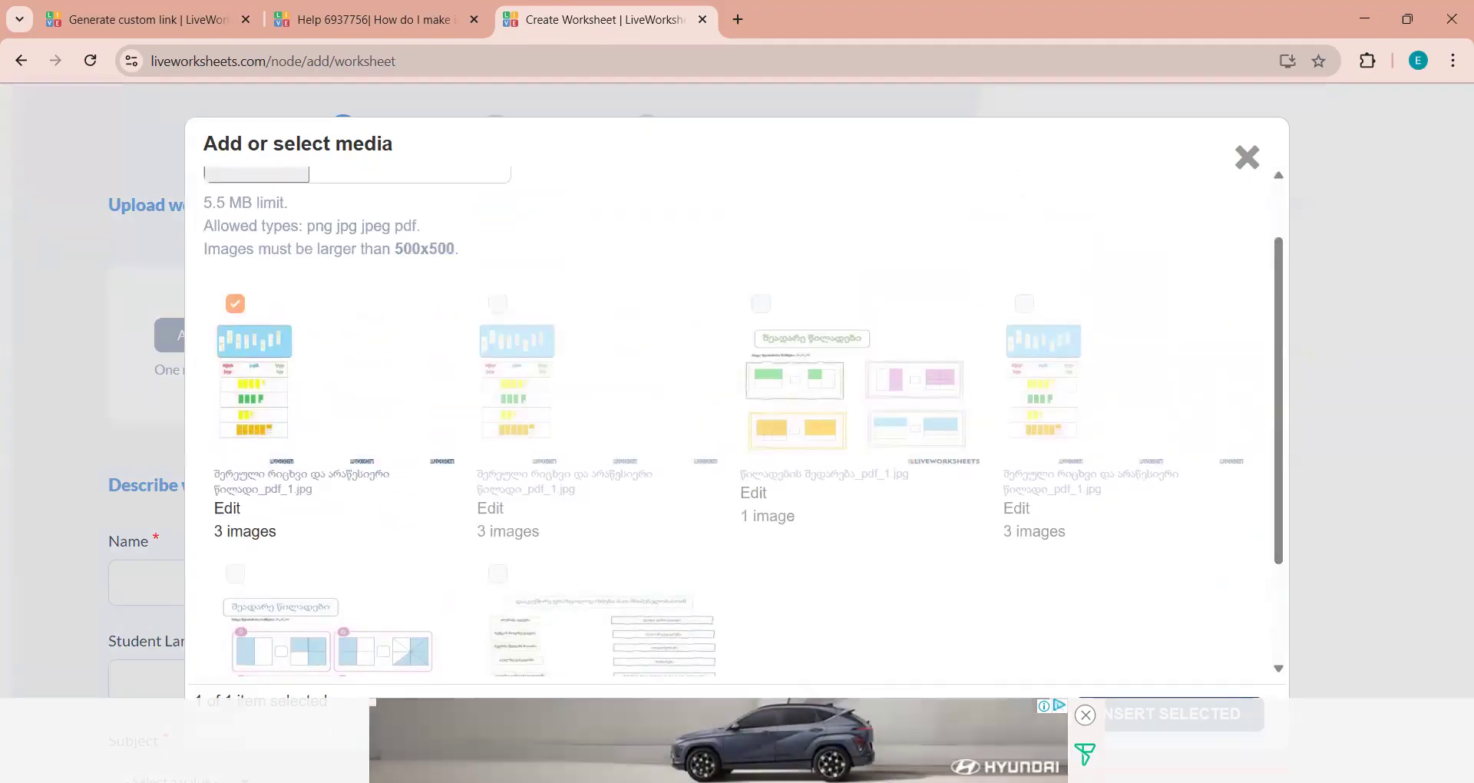
pyautogui.scroll(-1, 1282, 566)
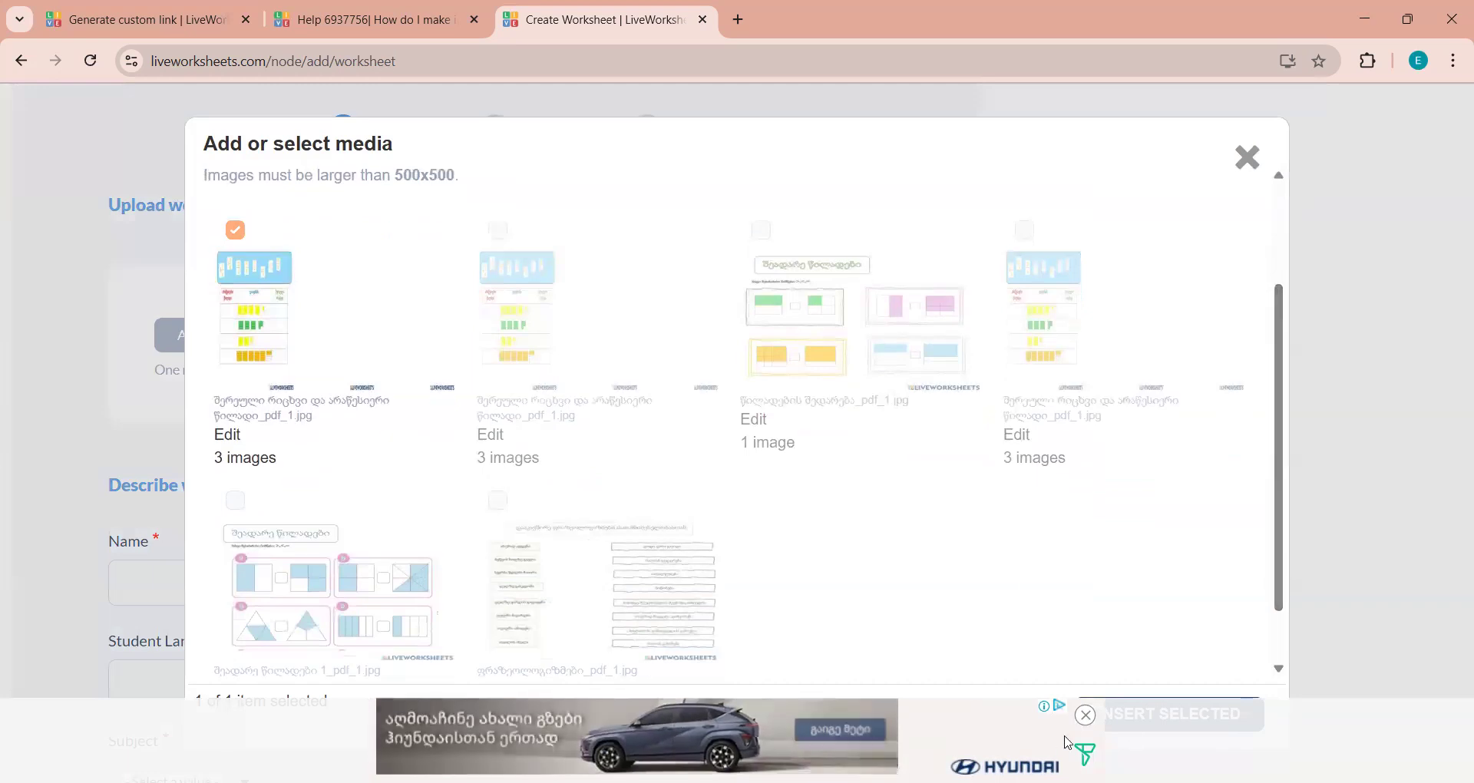
pyautogui.click(1085, 715)
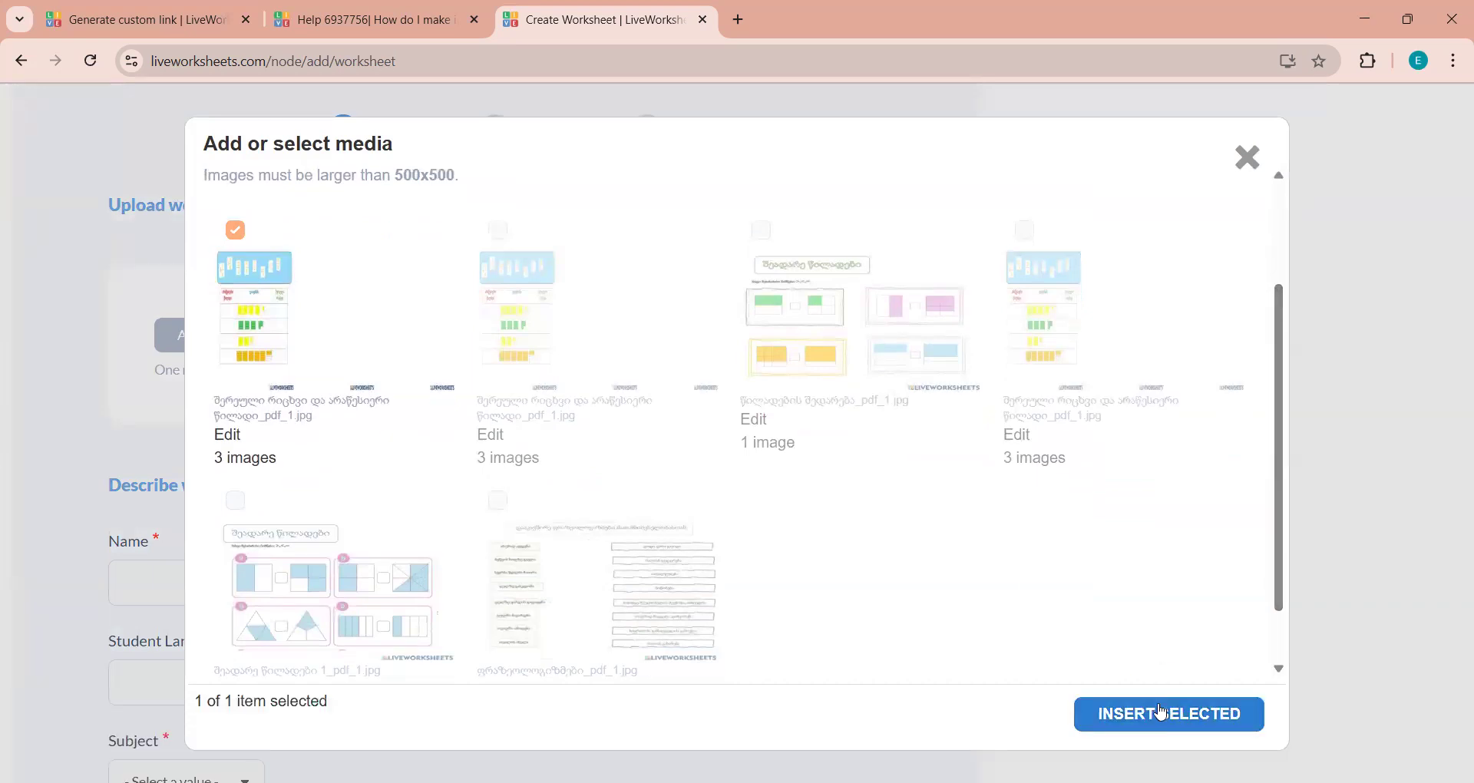
pyautogui.click(1161, 712)
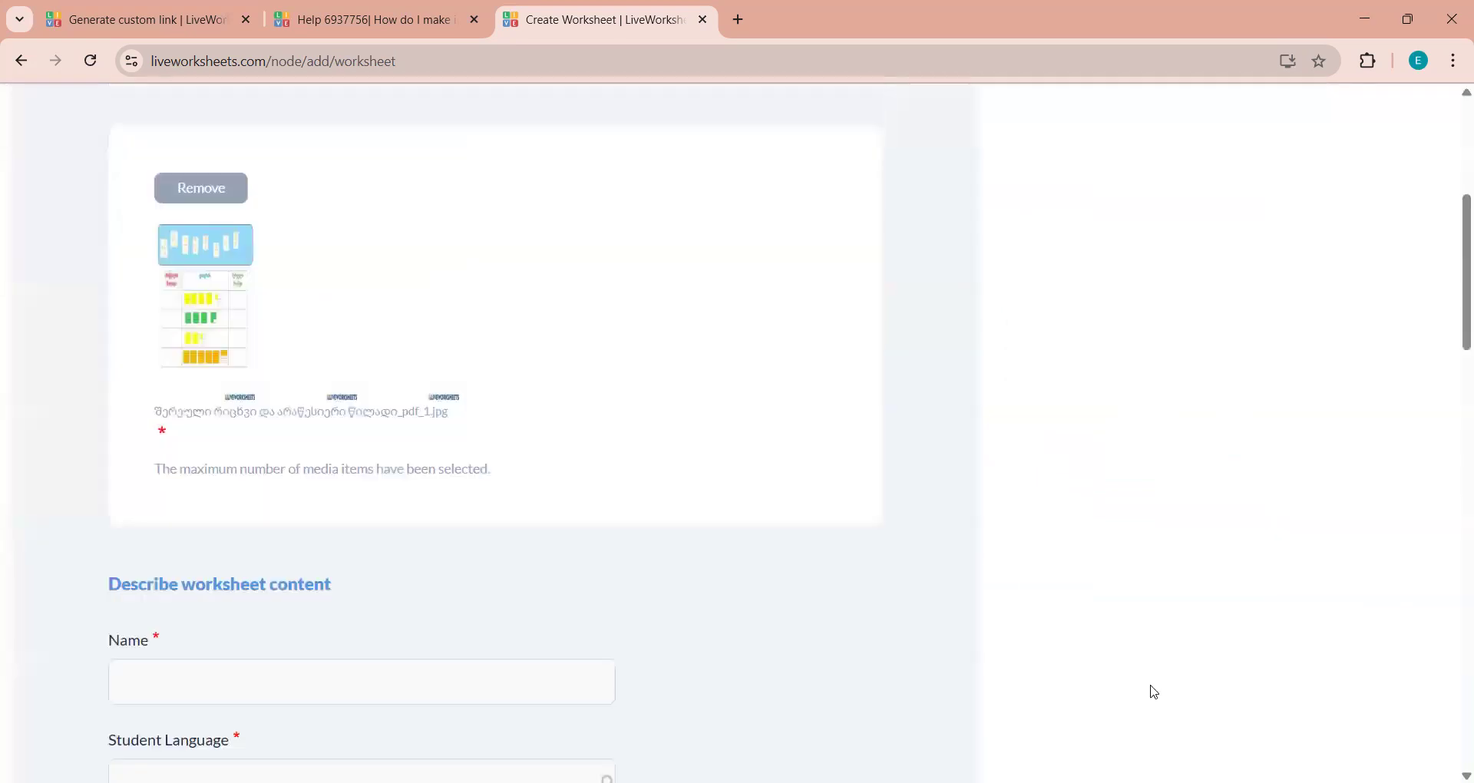
# Step: Name the worksheet შერეული რიცხვები და არაწესიერი წილადები and set the student language to Georgian (ka)
pyautogui.moveTo(1451, 271); pyautogui.dragTo(1449, 346)
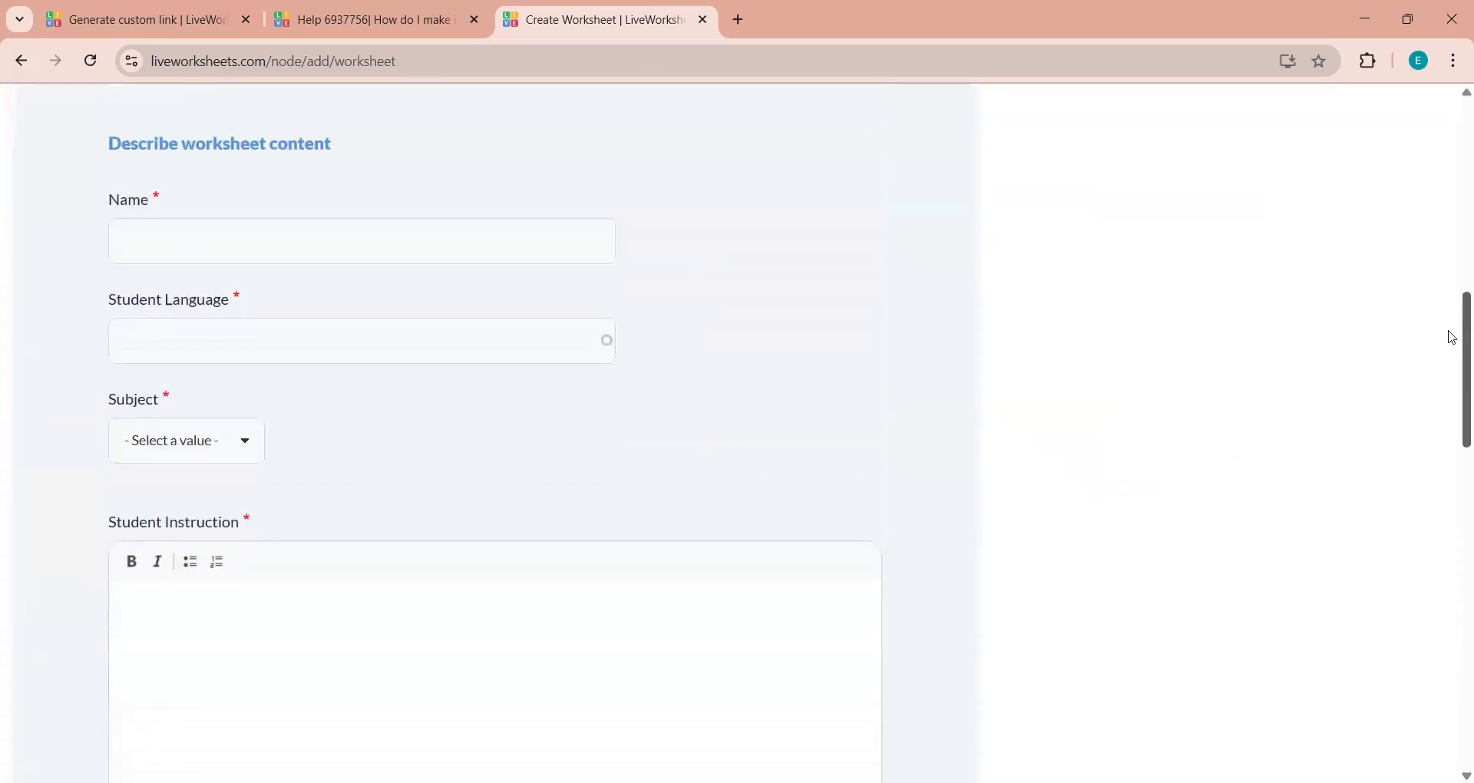
pyautogui.click(331, 237)
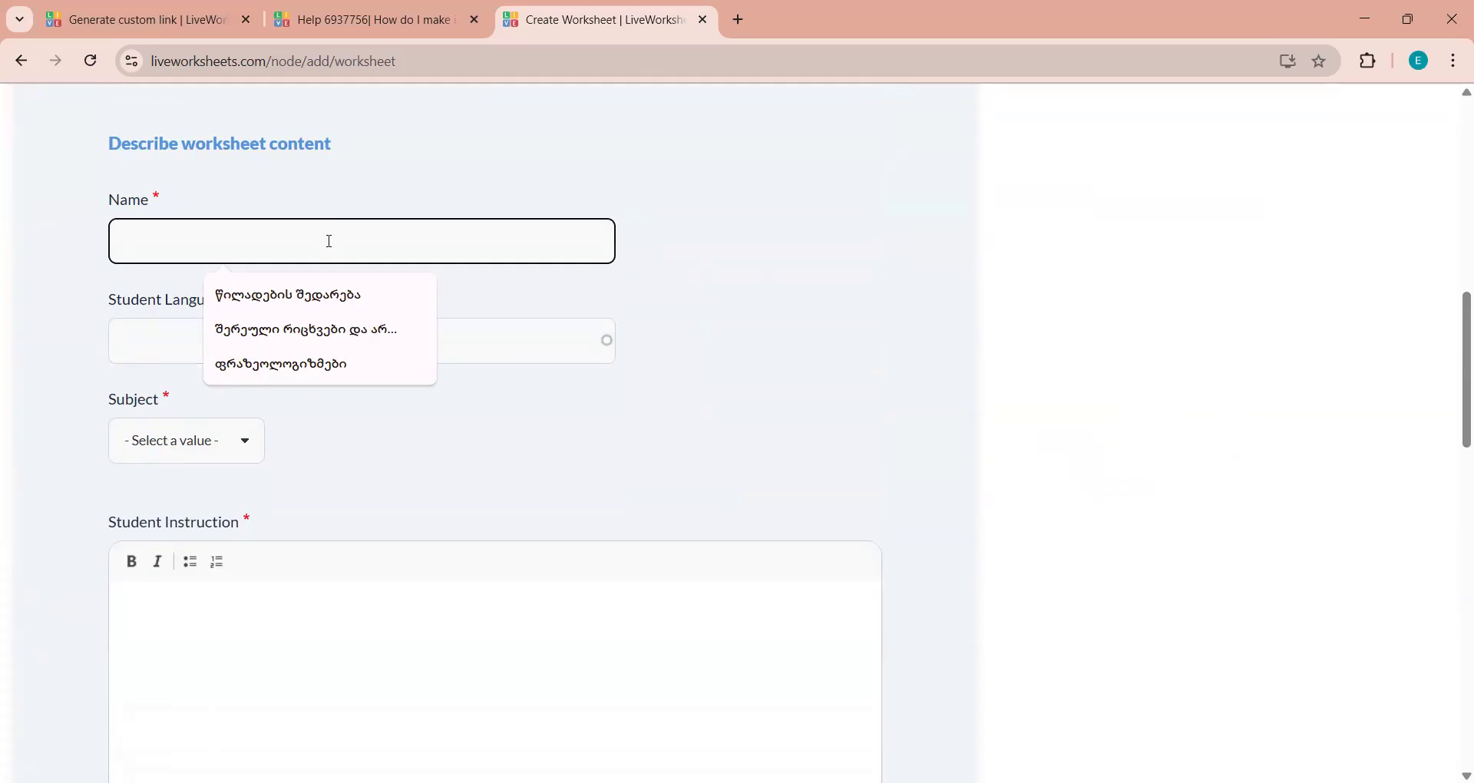
pyautogui.click(331, 338)
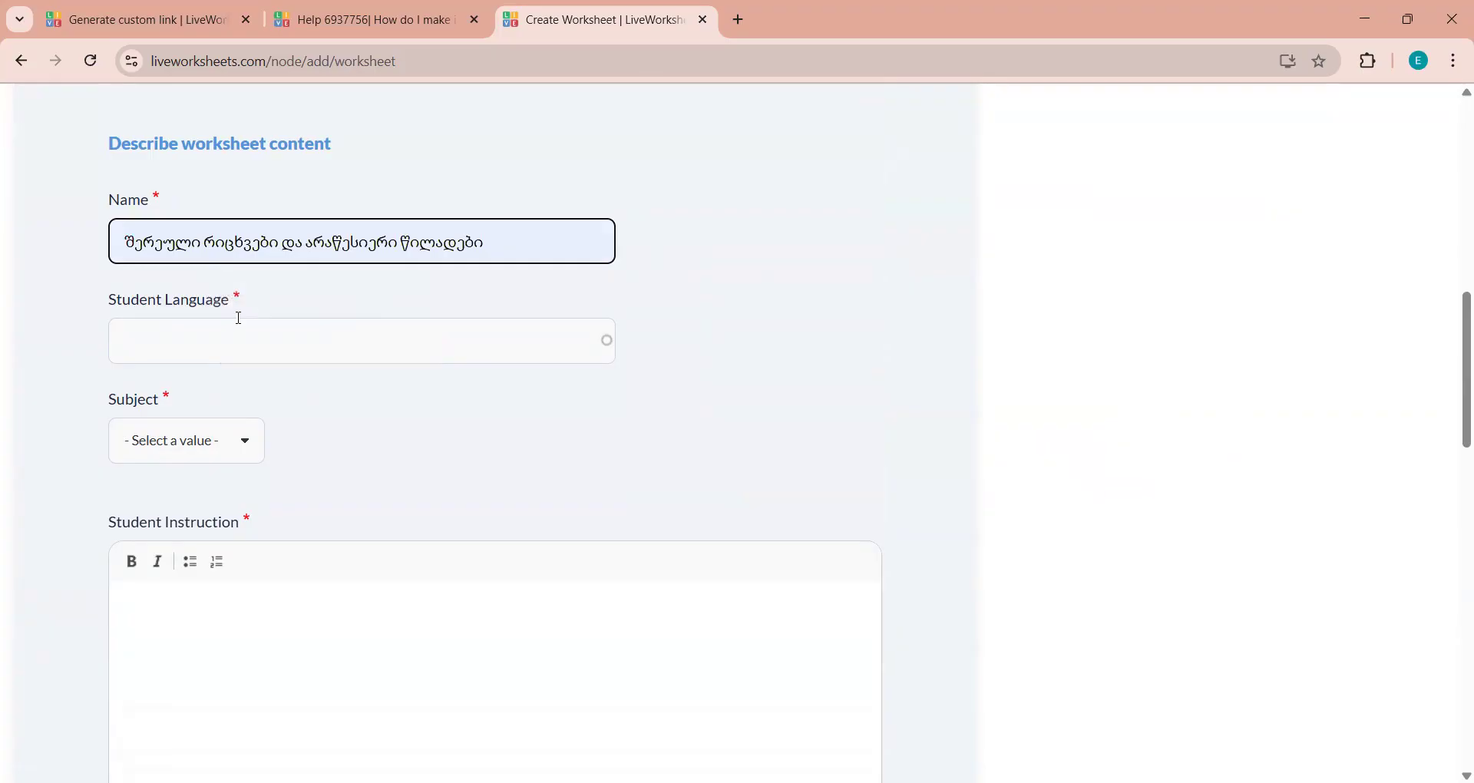
pyautogui.click(271, 338)
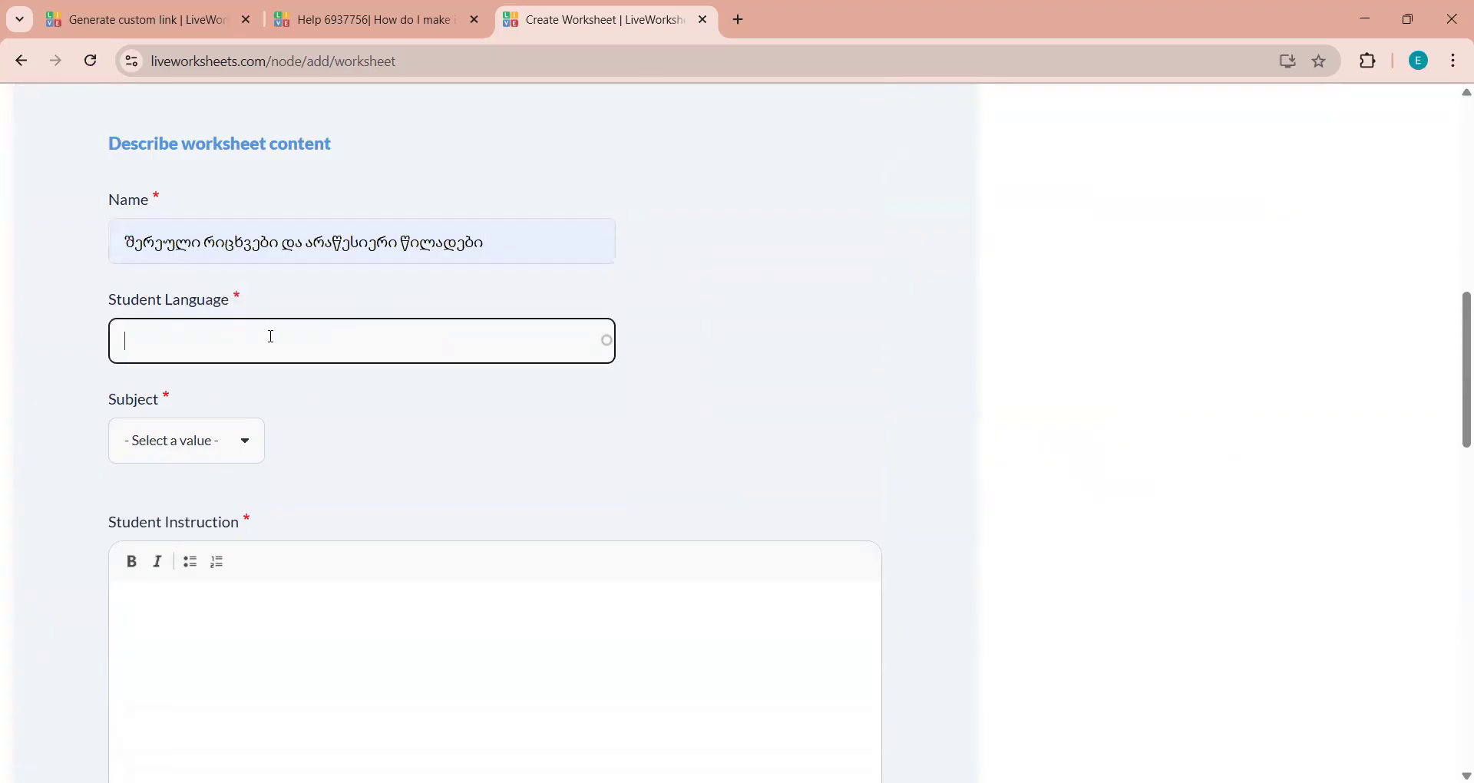
pyautogui.write('Ge')
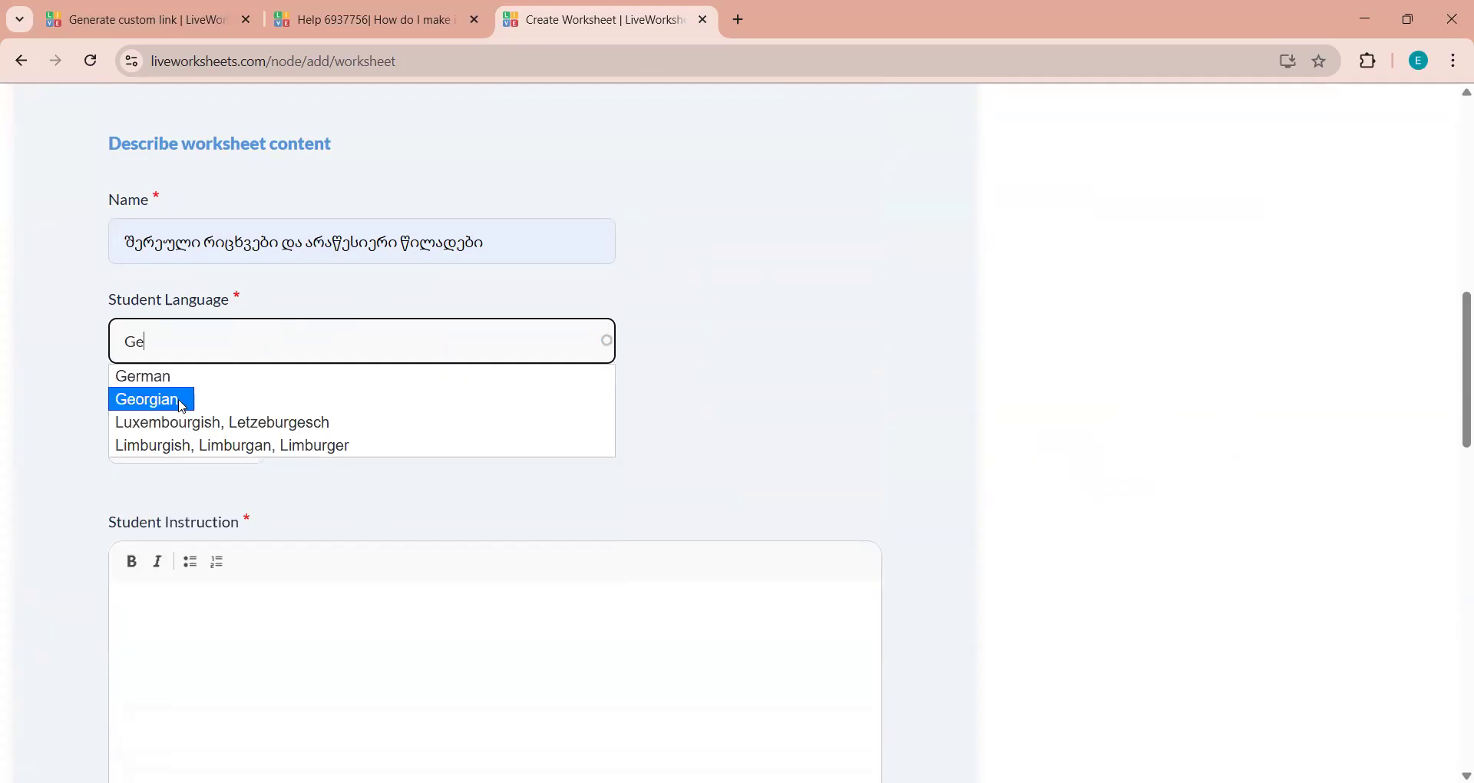
pyautogui.click(177, 401)
# Step: Set the worksheet's subject to Math and its grade category to Elementary
pyautogui.click(237, 452)
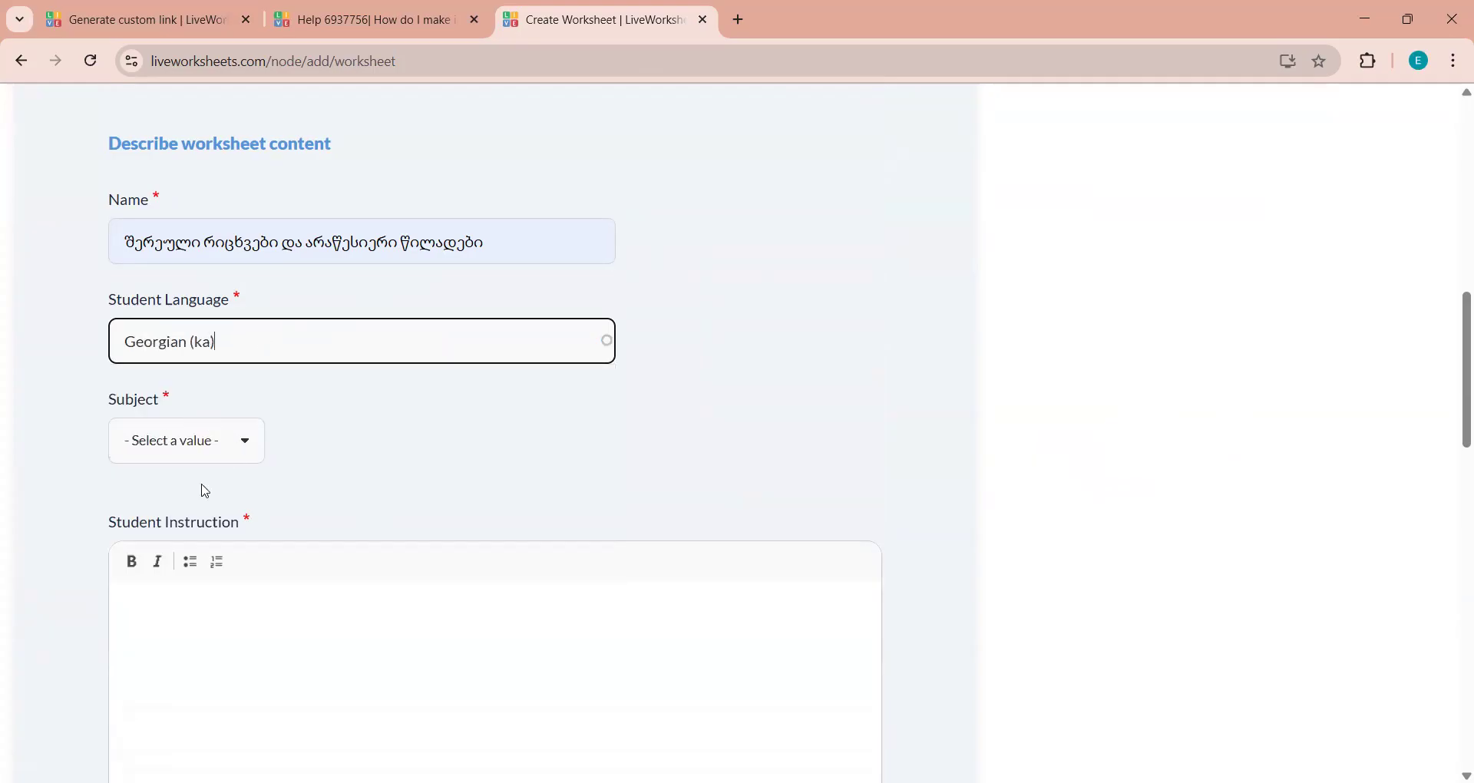
pyautogui.click(143, 555)
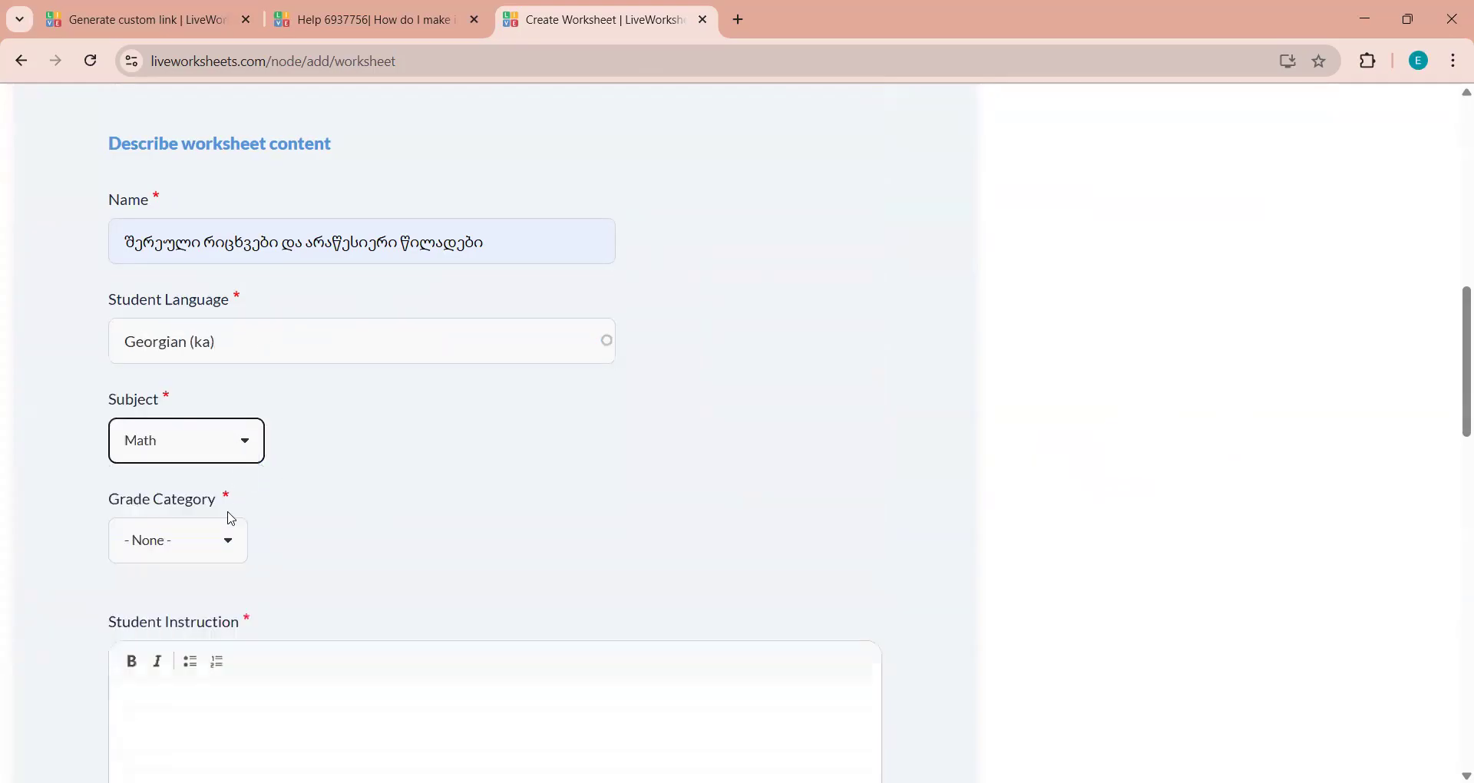
pyautogui.click(230, 546)
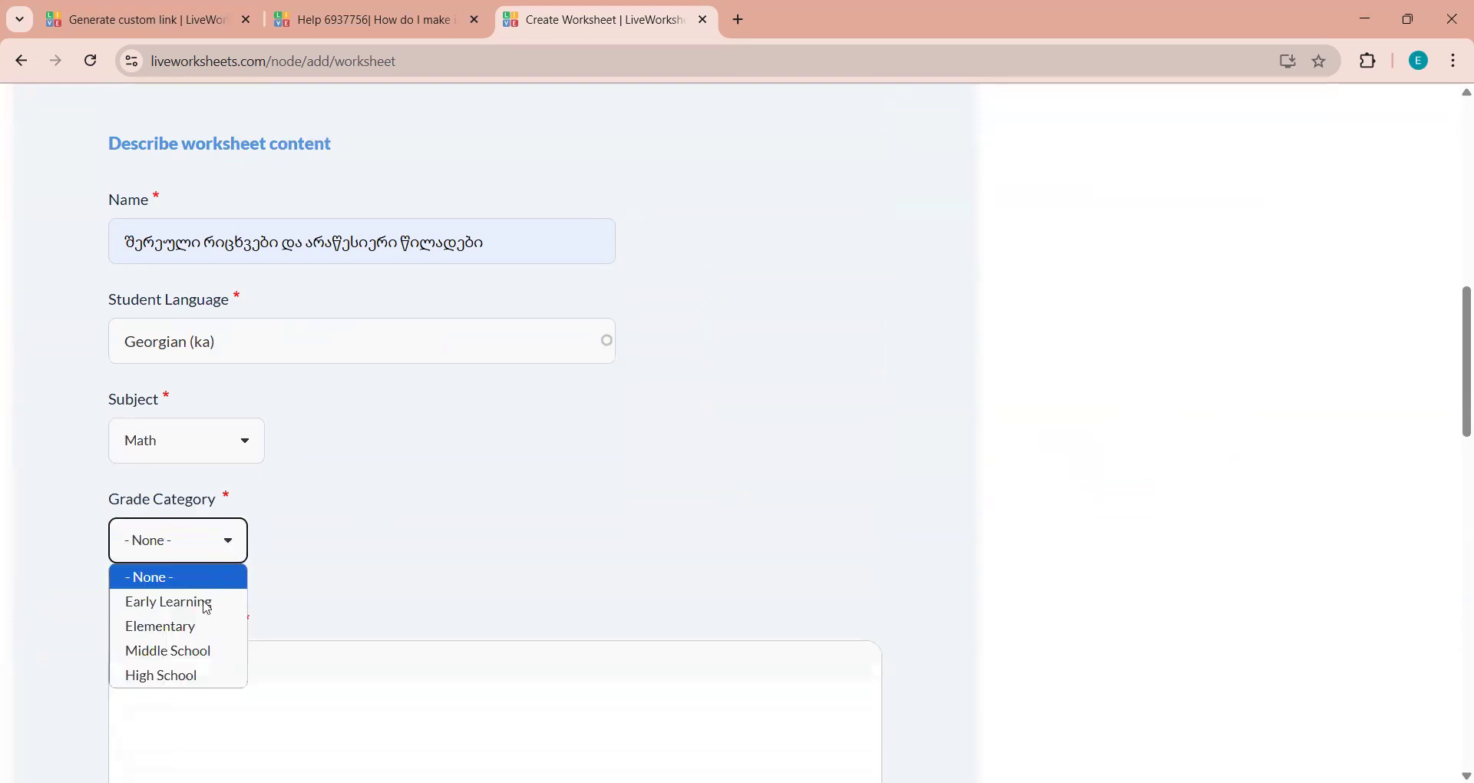
pyautogui.click(190, 635)
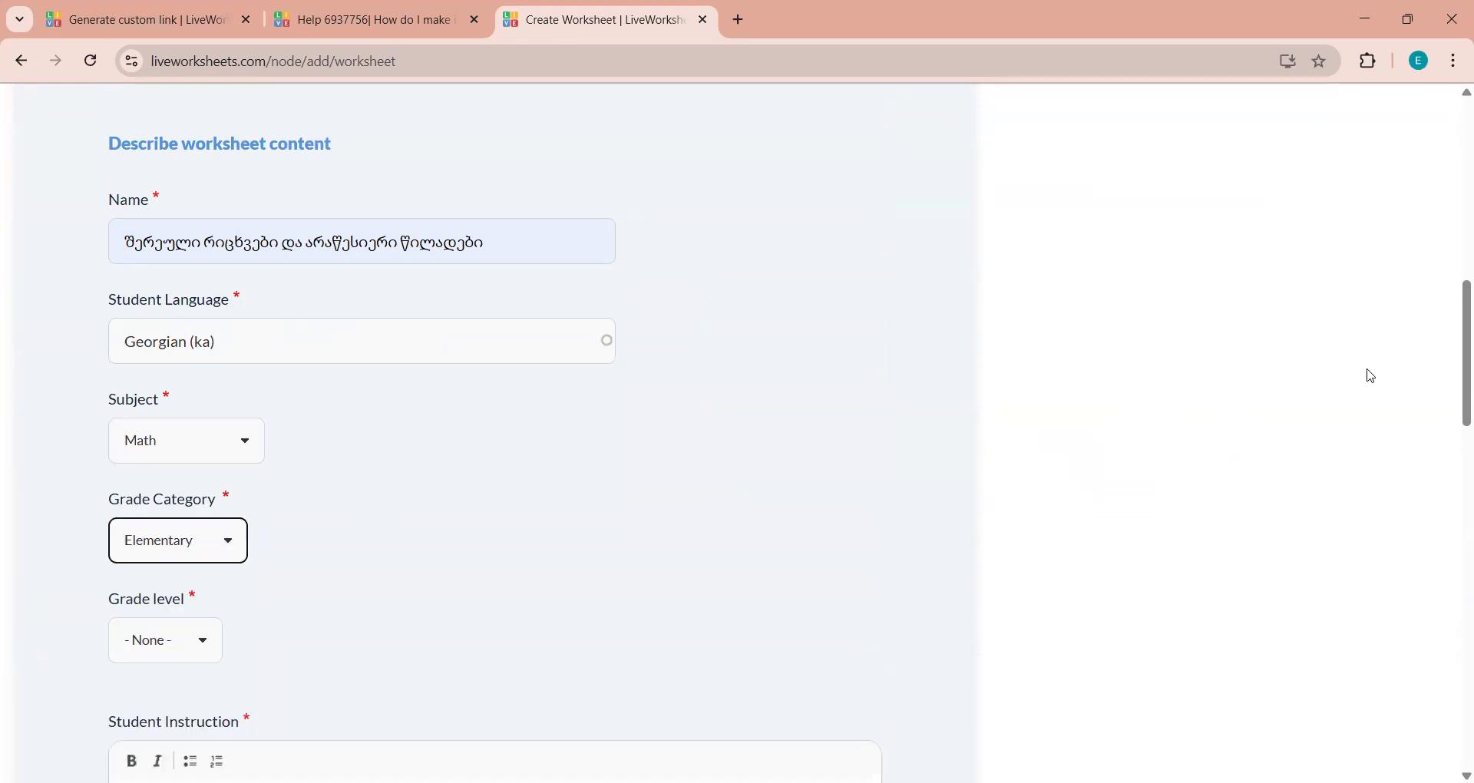
# Step: Set the worksheet's grade level to 4th grade and its topic (skill) to Fractions and Decimals
pyautogui.scroll(-1, 1456, 361)
pyautogui.scroll(-2, 1457, 364)
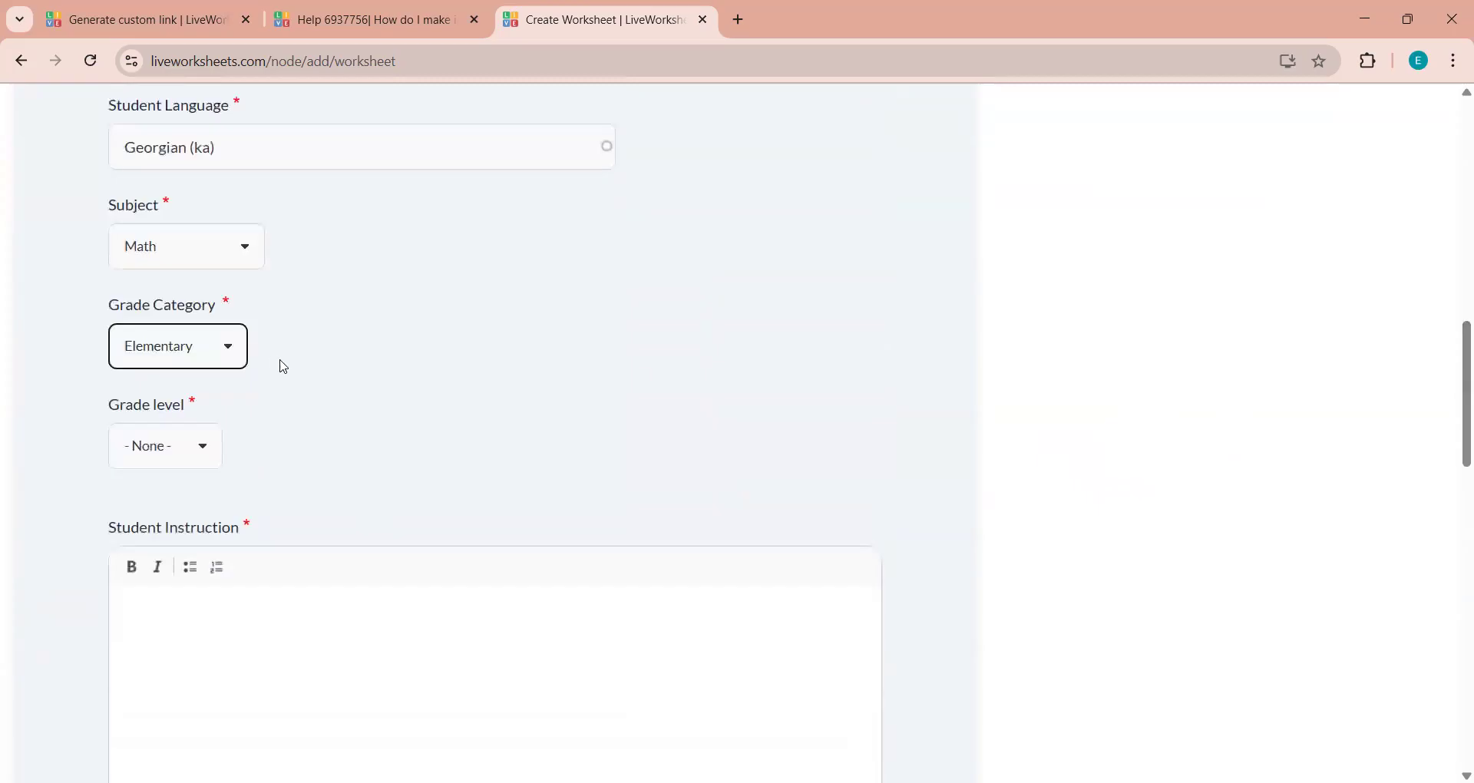
pyautogui.click(208, 447)
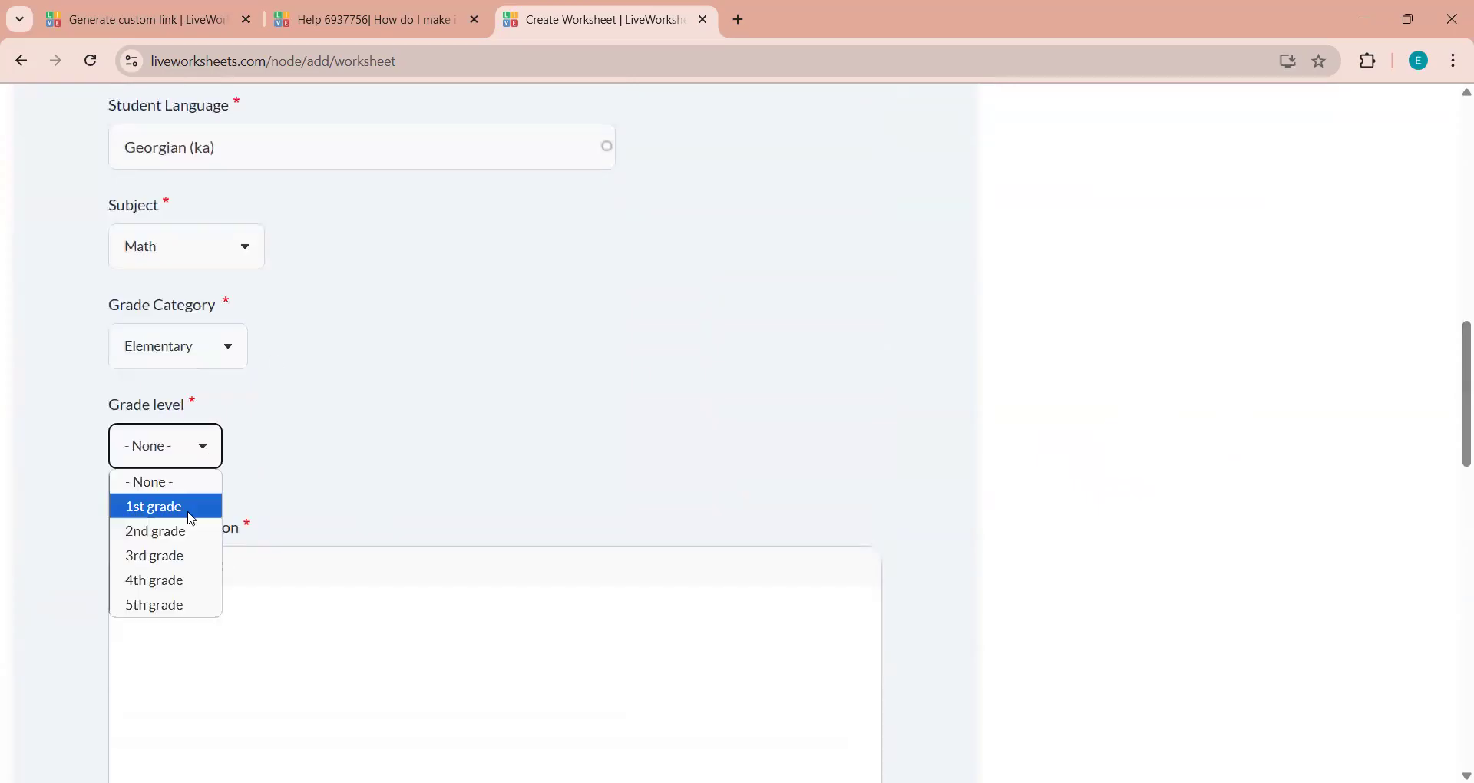
pyautogui.click(175, 588)
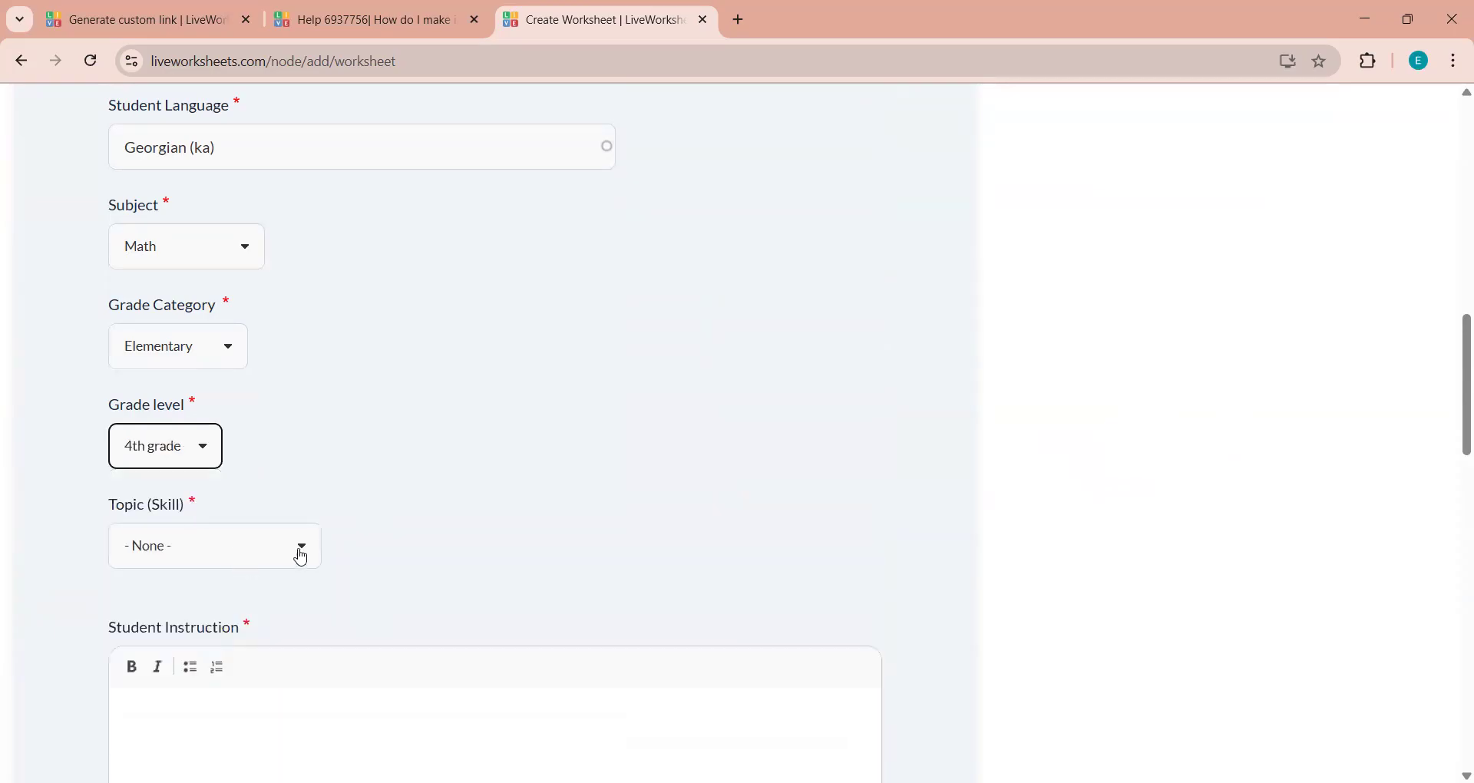
pyautogui.click(300, 552)
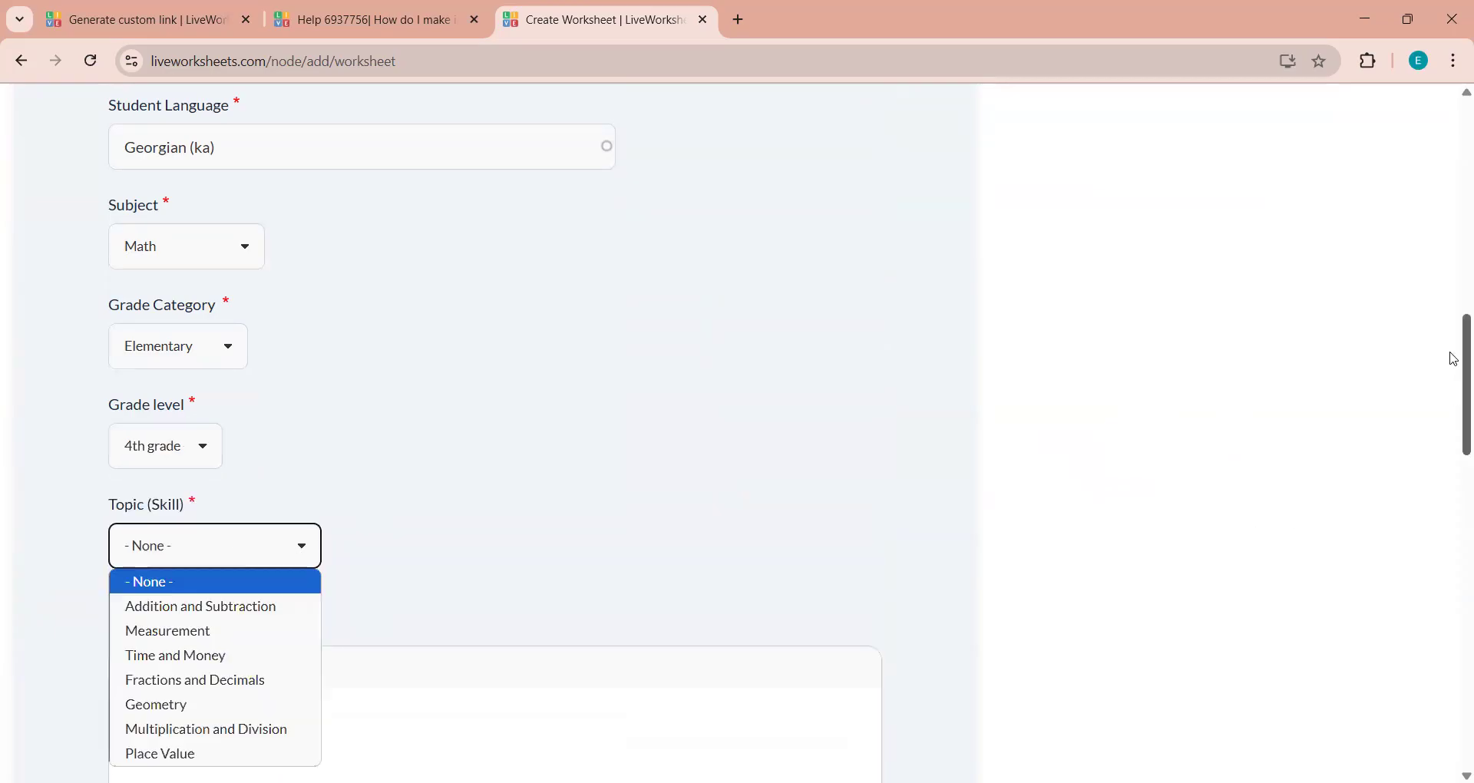
pyautogui.moveTo(1453, 359); pyautogui.dragTo(1454, 392)
pyautogui.click(300, 411)
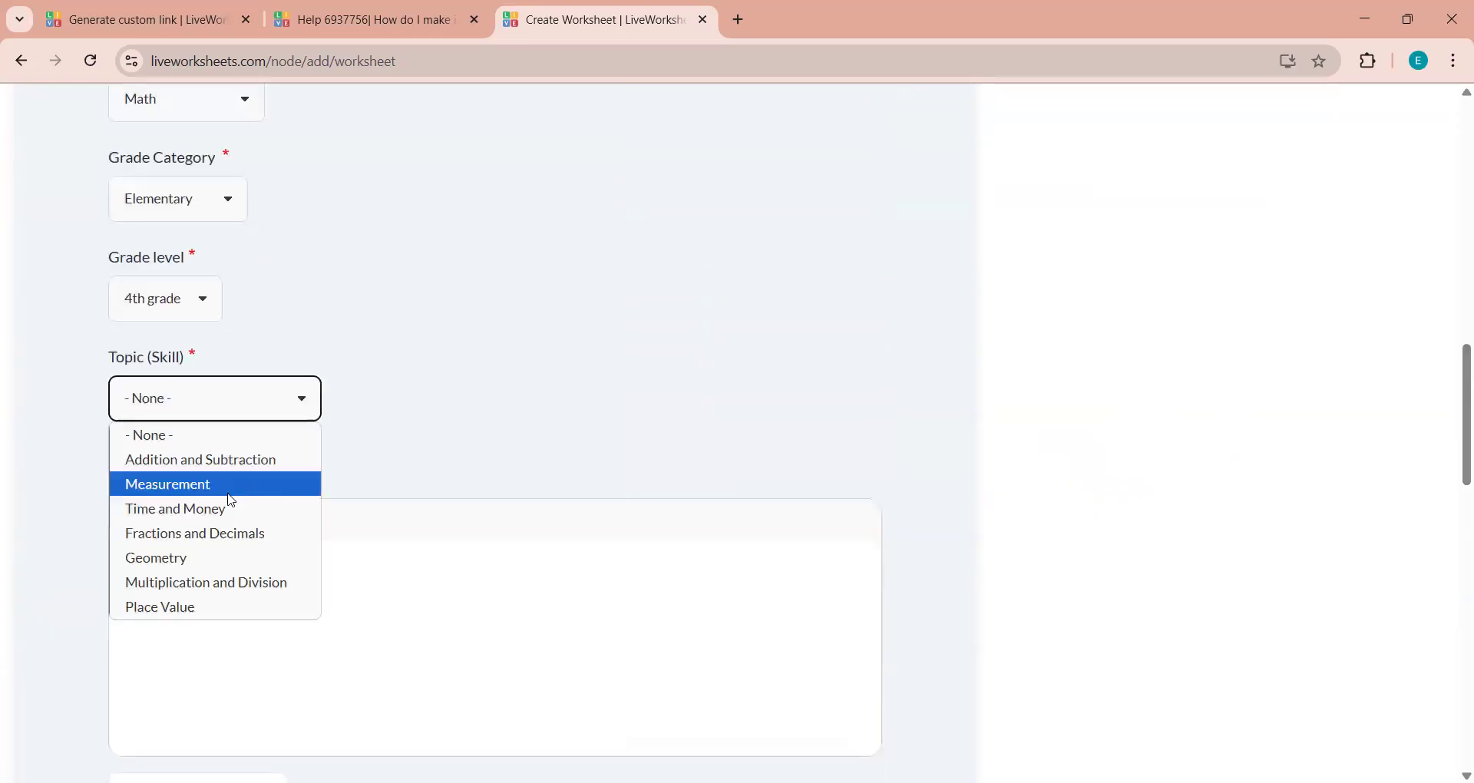
pyautogui.click(193, 536)
# Step: Enter the student instruction "გადაიტანე არაწესიერი წილადები და შერეული რიცხვები დიაგრამის შესაბამის ველში"
pyautogui.moveTo(1454, 462)
pyautogui.mouseDown()
pyautogui.moveTo(1454, 292)
pyautogui.moveTo(1453, 465)
pyautogui.mouseUp()
pyautogui.scroll(-1, 1454, 466)
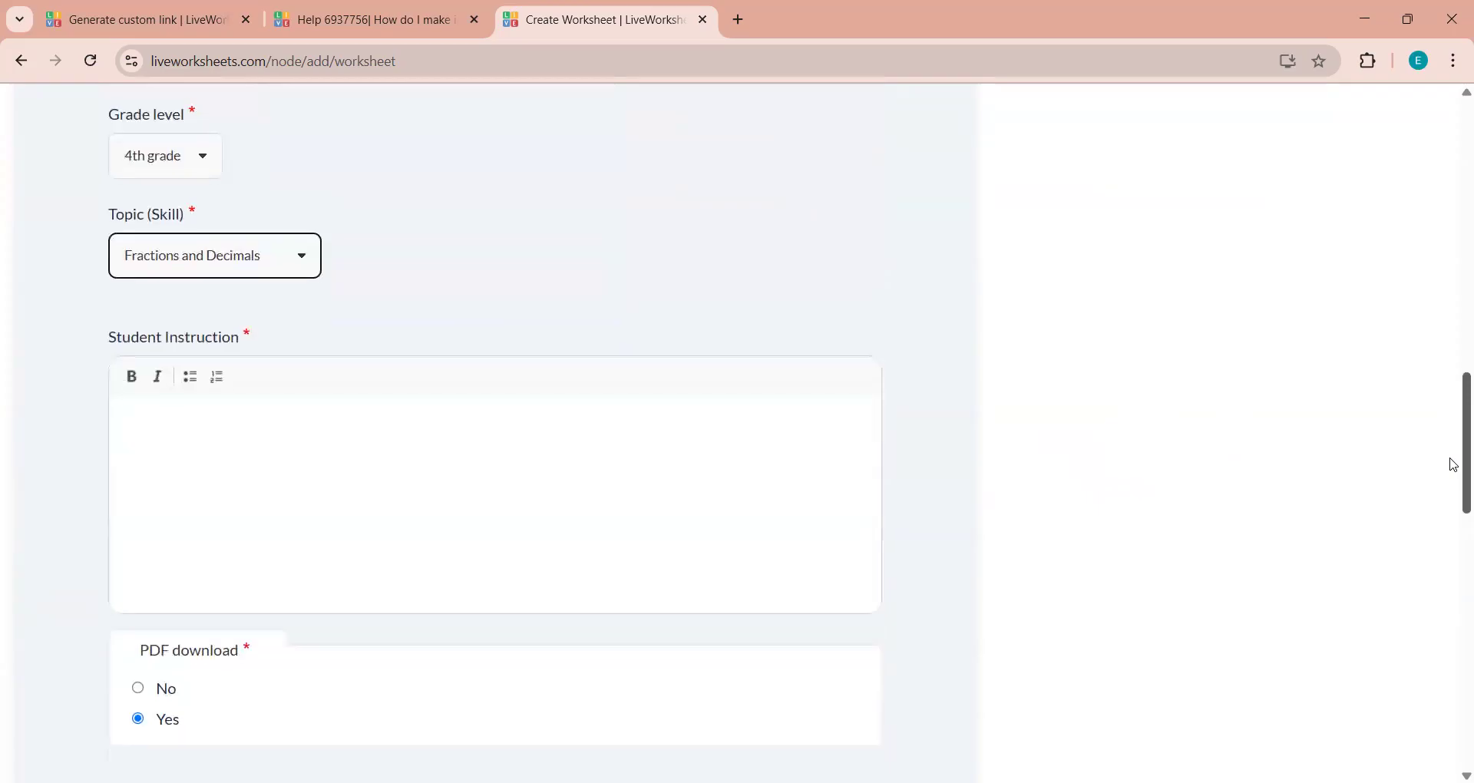
pyautogui.click(232, 413)
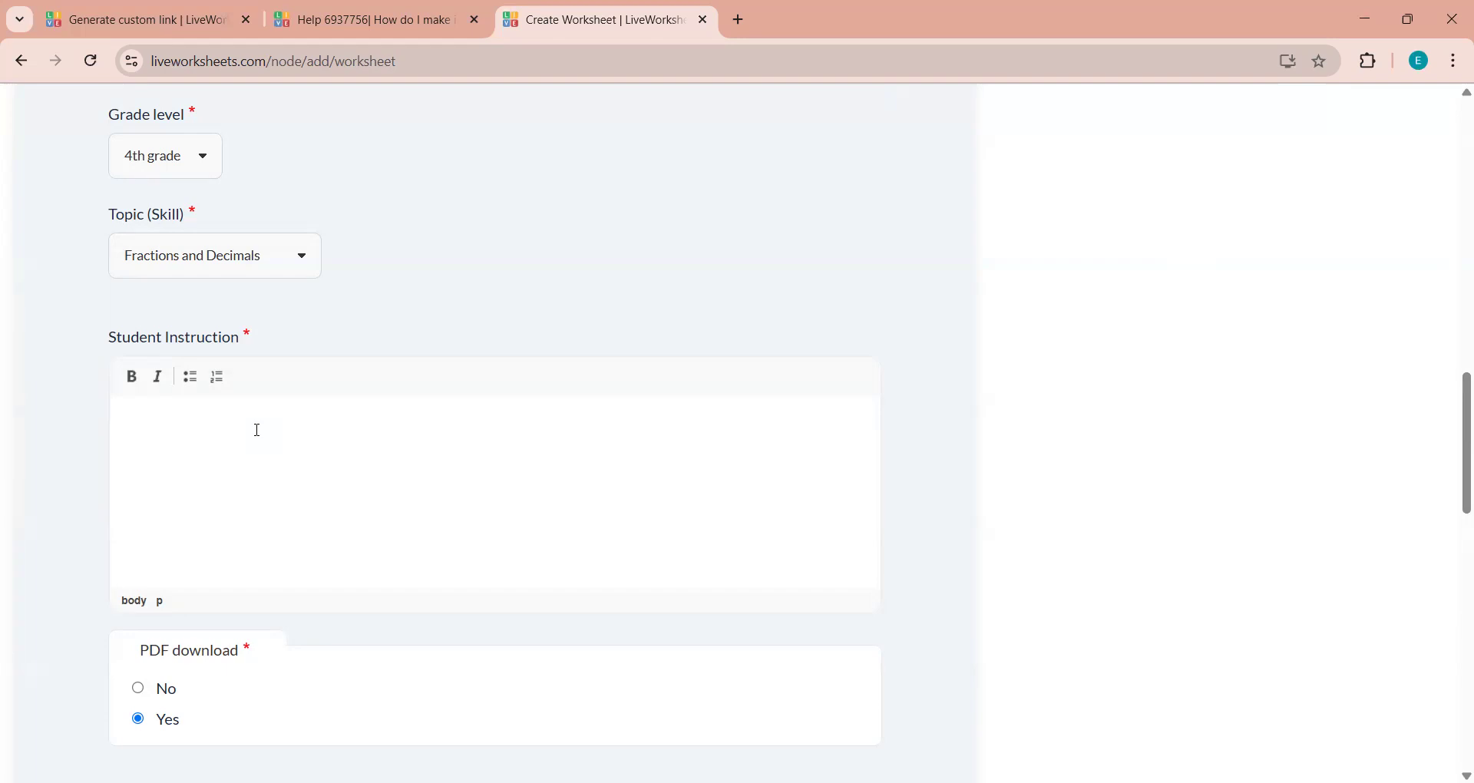
pyautogui.write('გადაიტანე არაწესიერი წილადები და')
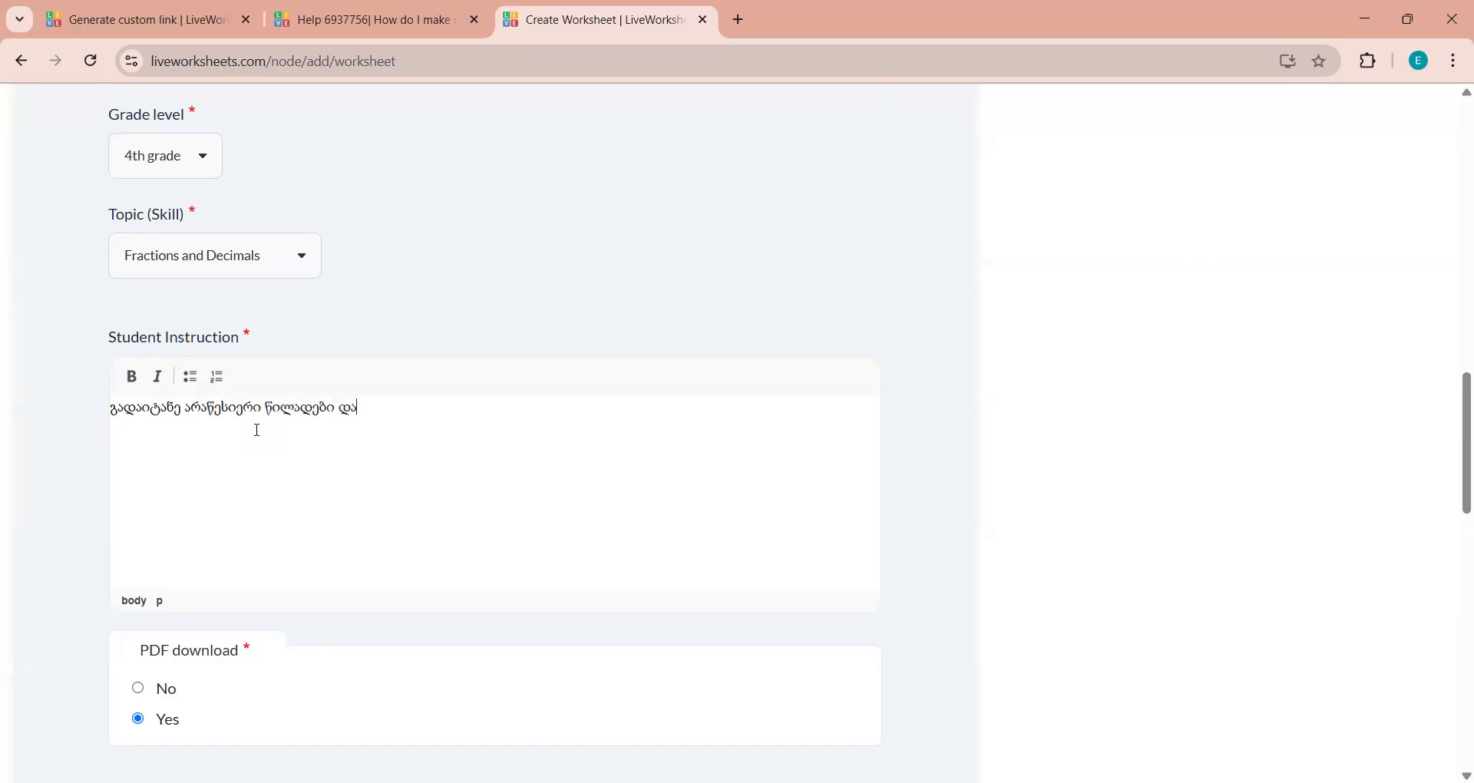
pyautogui.write(' შერეული რიცხვები')
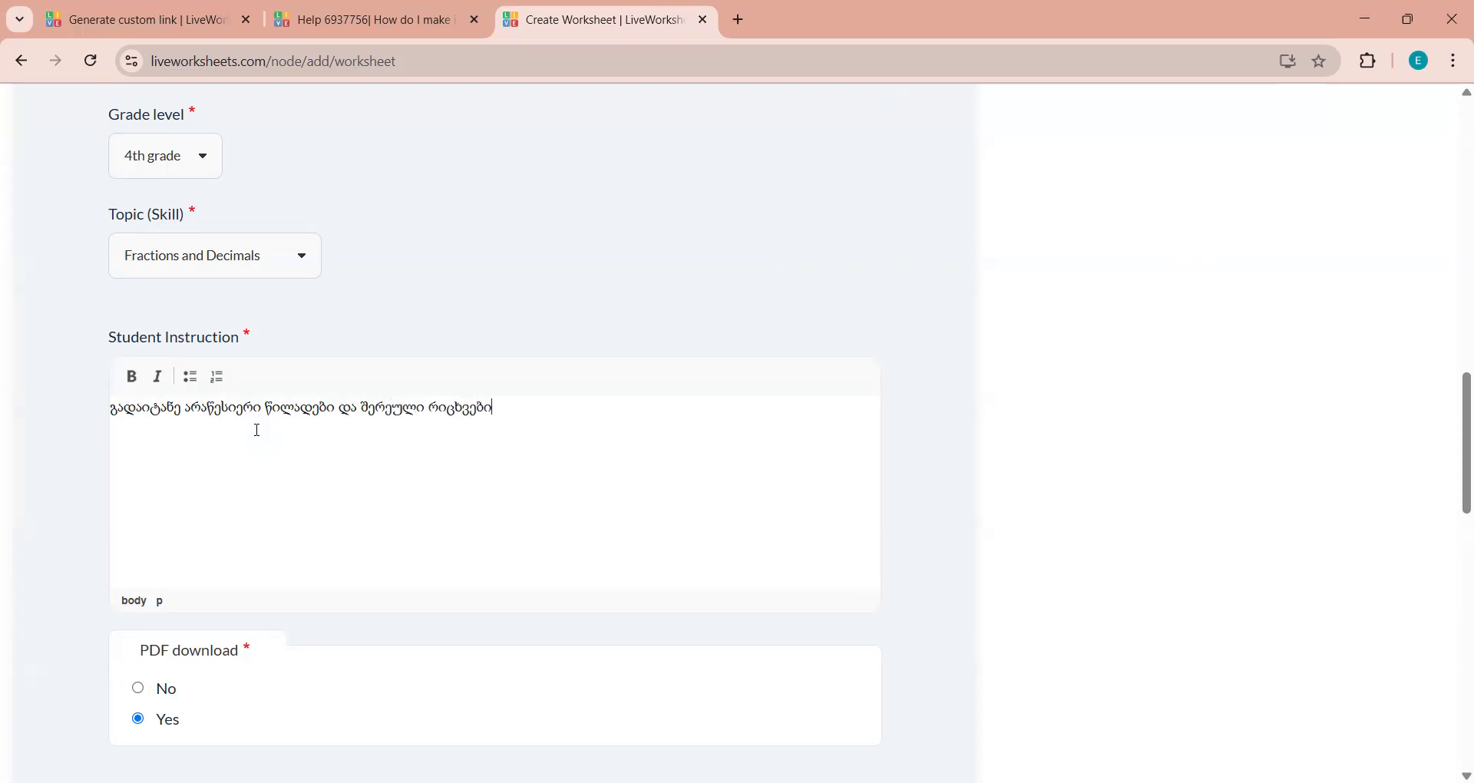
pyautogui.write(' დიაგრამის შესაბამის ველში')
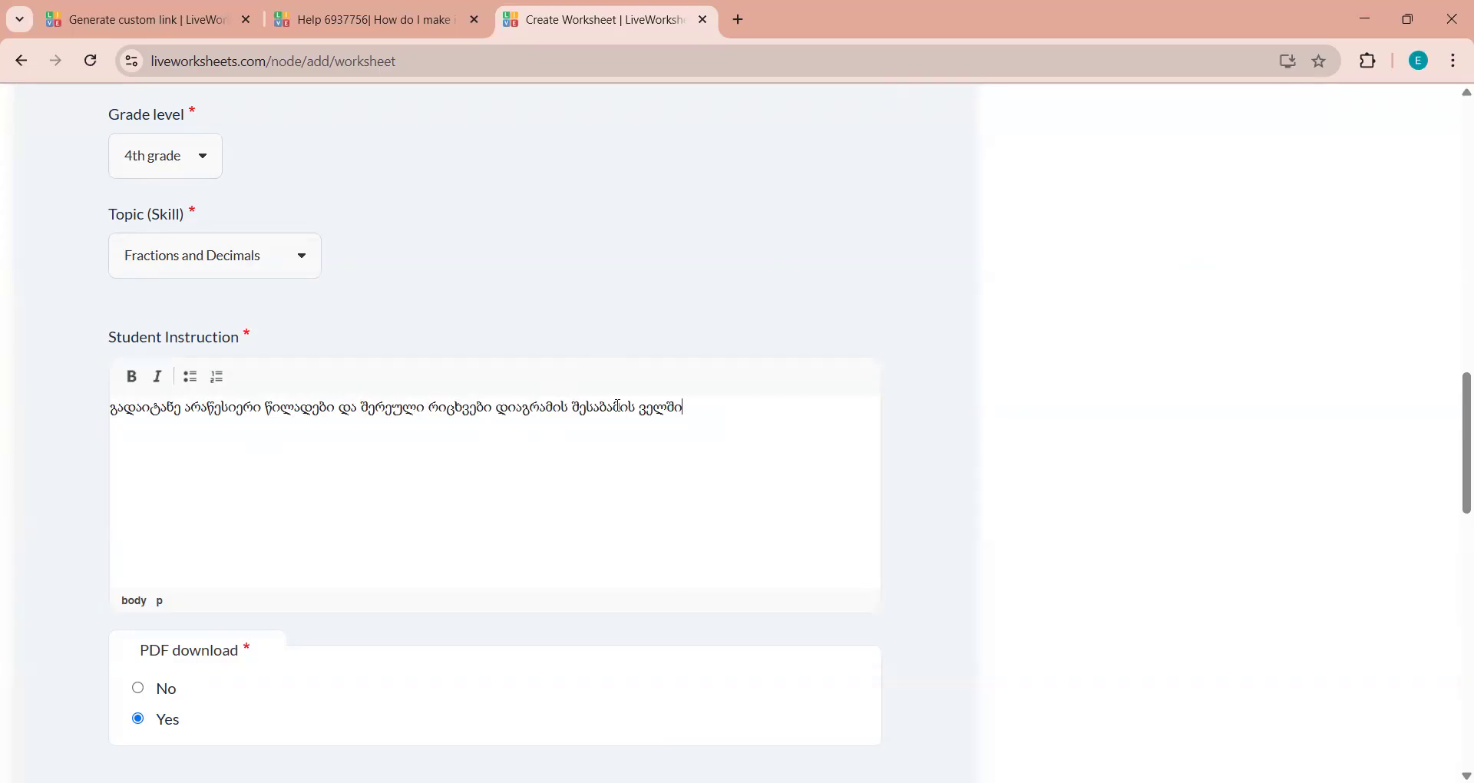
# Step: Save the worksheet details and continue to editing the worksheet's elements
pyautogui.scroll(-3, 1457, 424)
pyautogui.scroll(-3, 1455, 459)
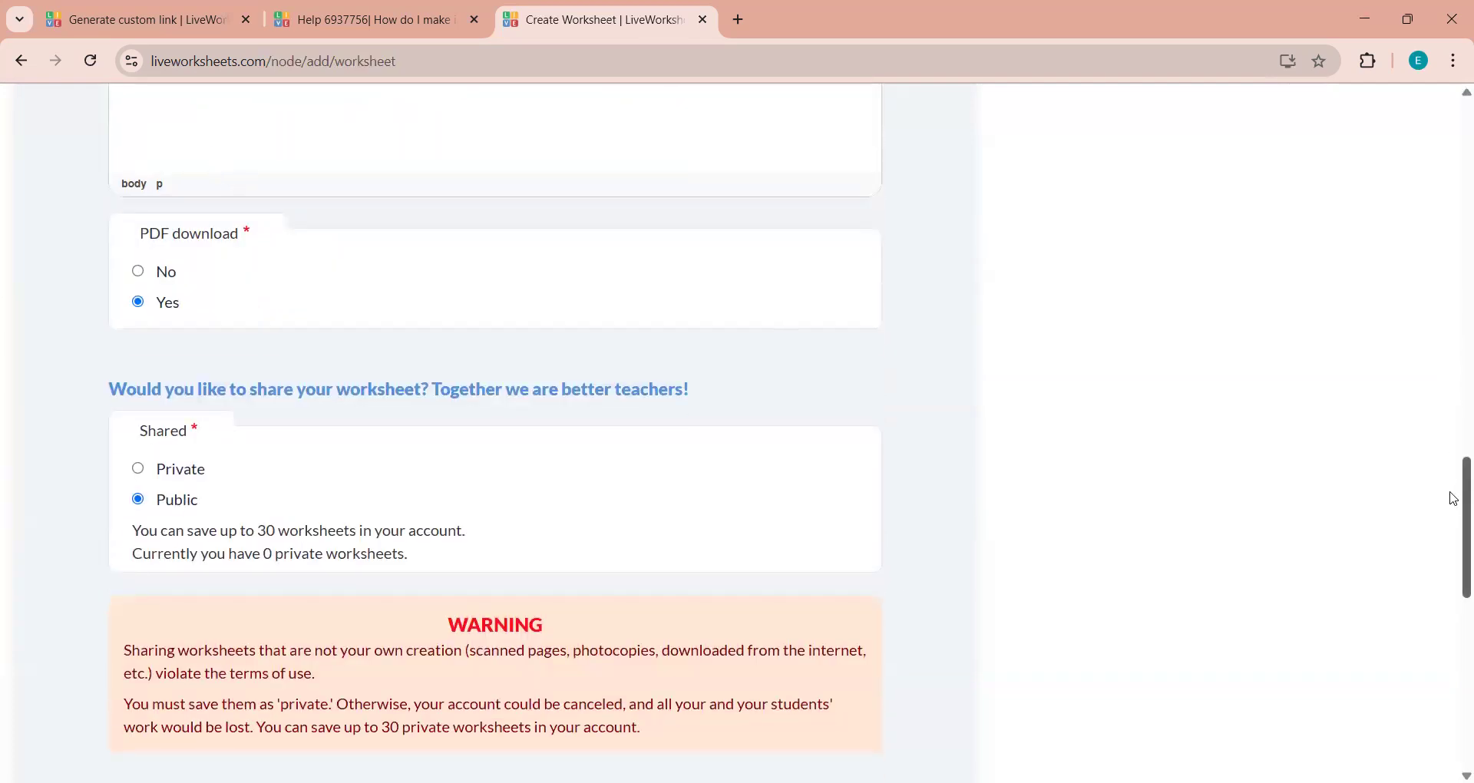
pyautogui.scroll(-3, 1457, 499)
pyautogui.click(247, 642)
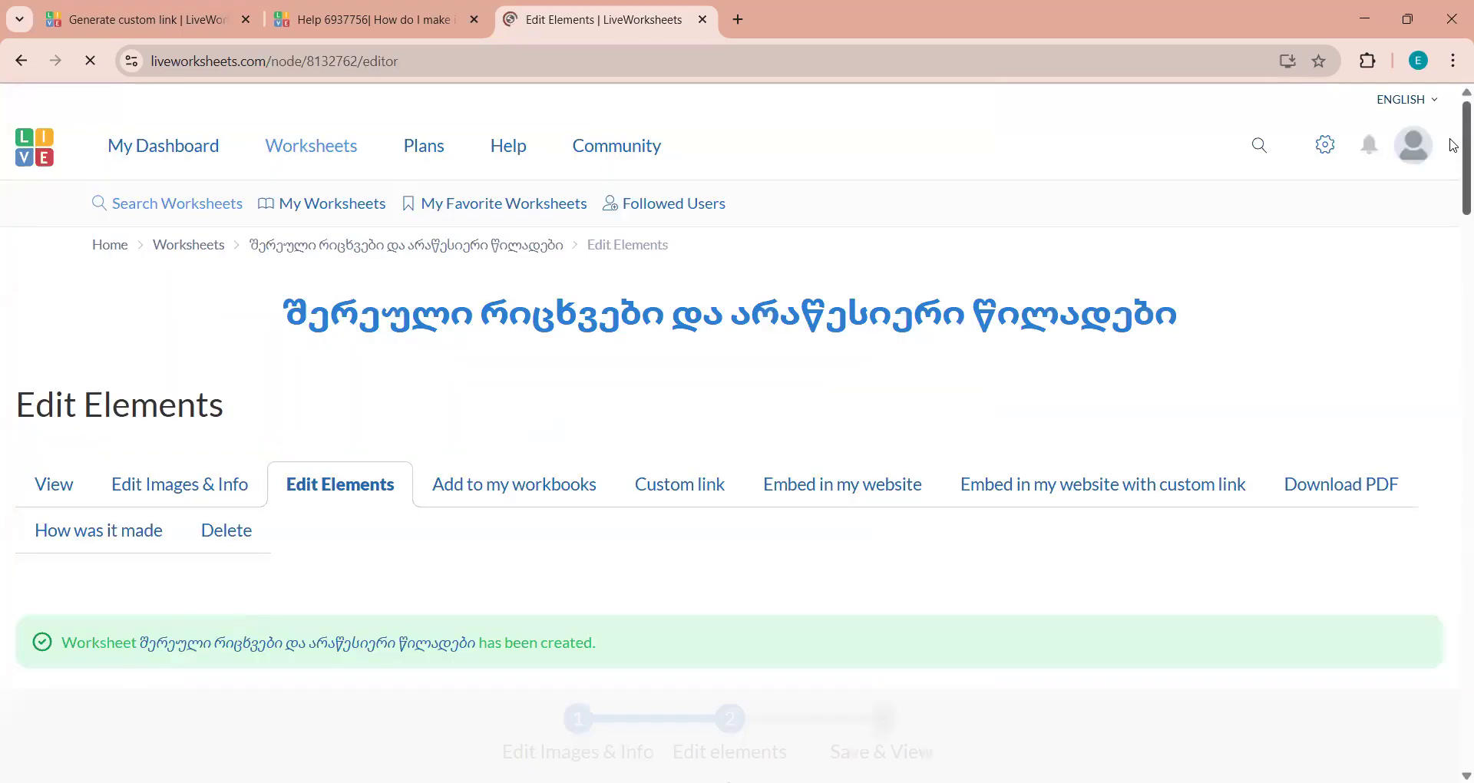
# Step: Close the ad banner and add a Drop element in the first improper-fraction answer cell, enlarged to fill the cell
pyautogui.moveTo(1451, 140); pyautogui.dragTo(1453, 316)
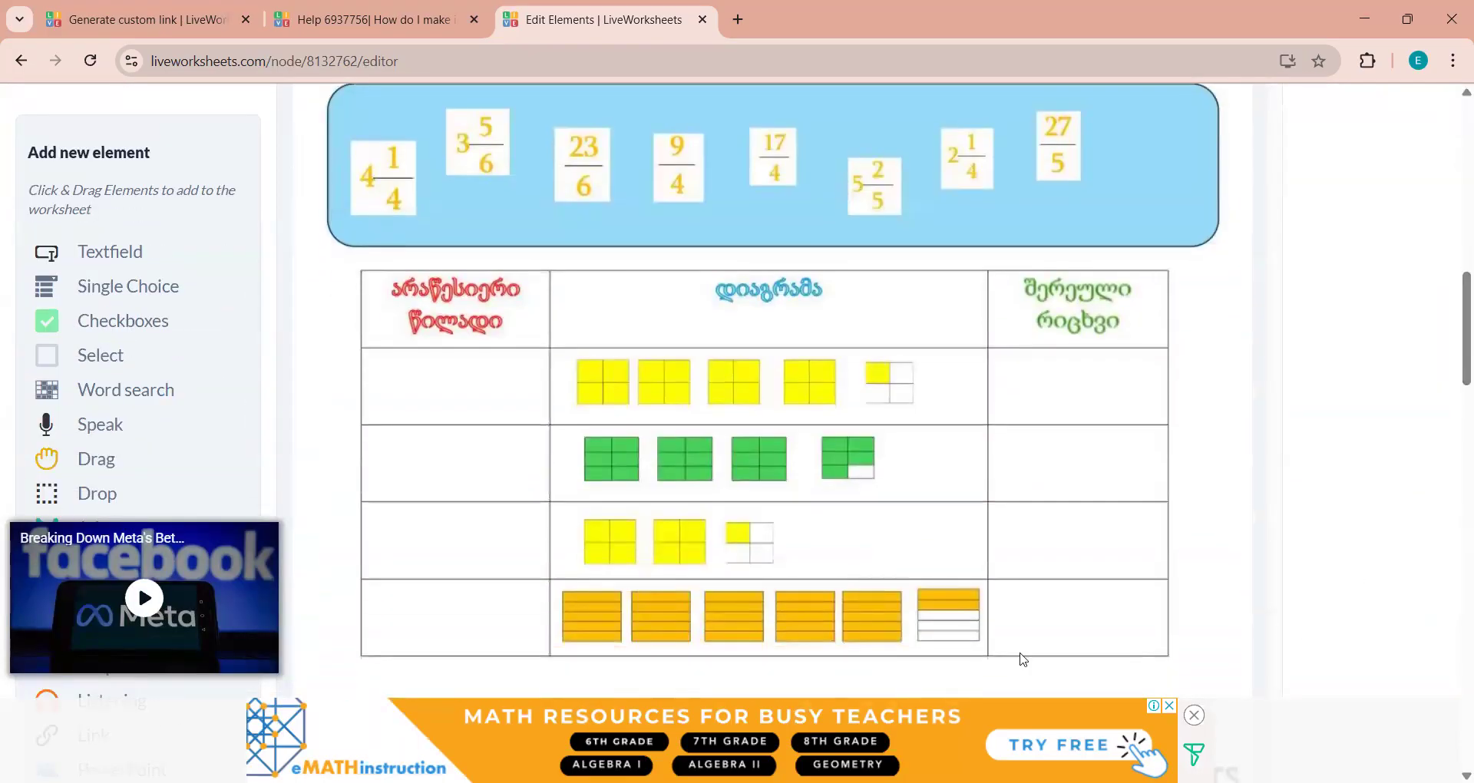
pyautogui.click(1195, 715)
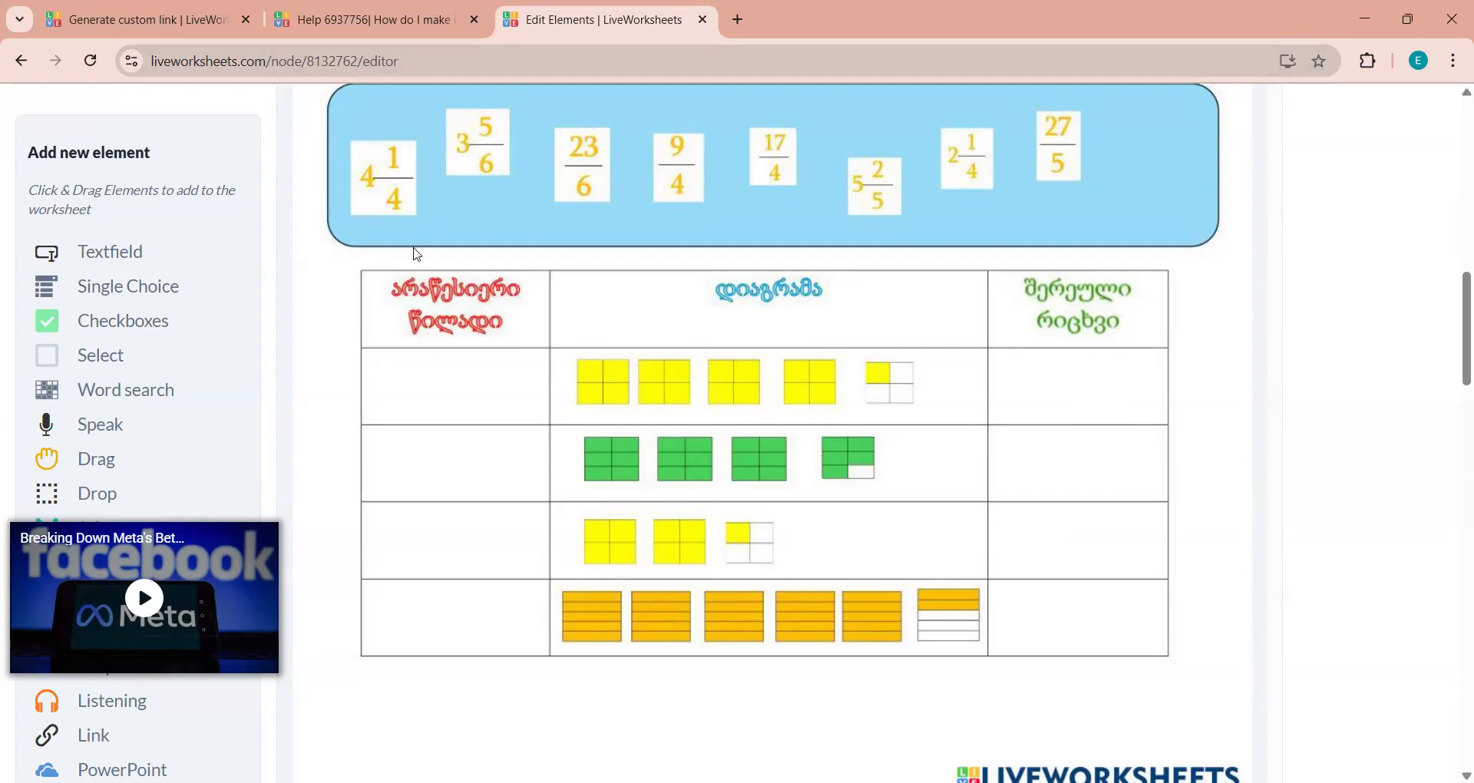
pyautogui.scroll(-1, 1454, 309)
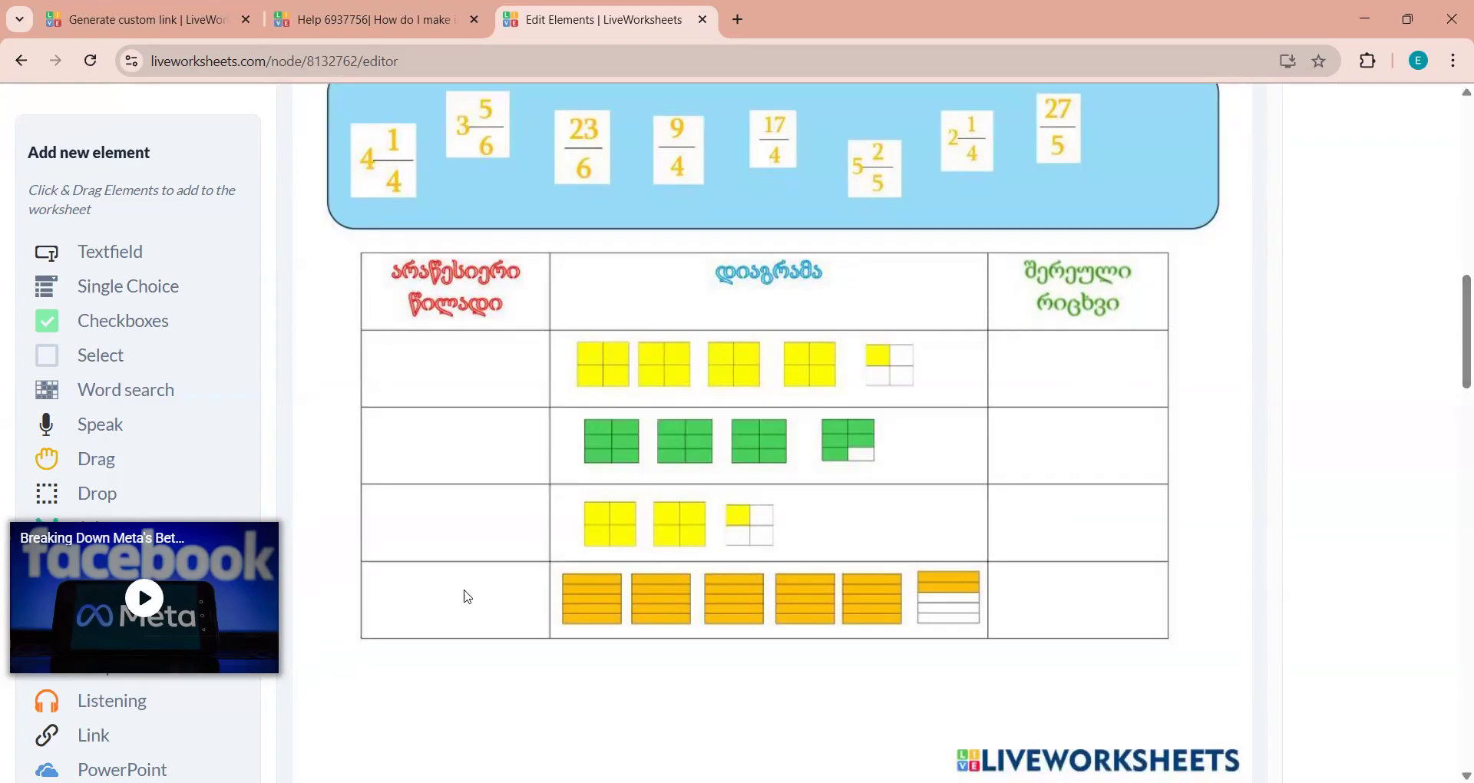
pyautogui.scroll(-1, 1453, 291)
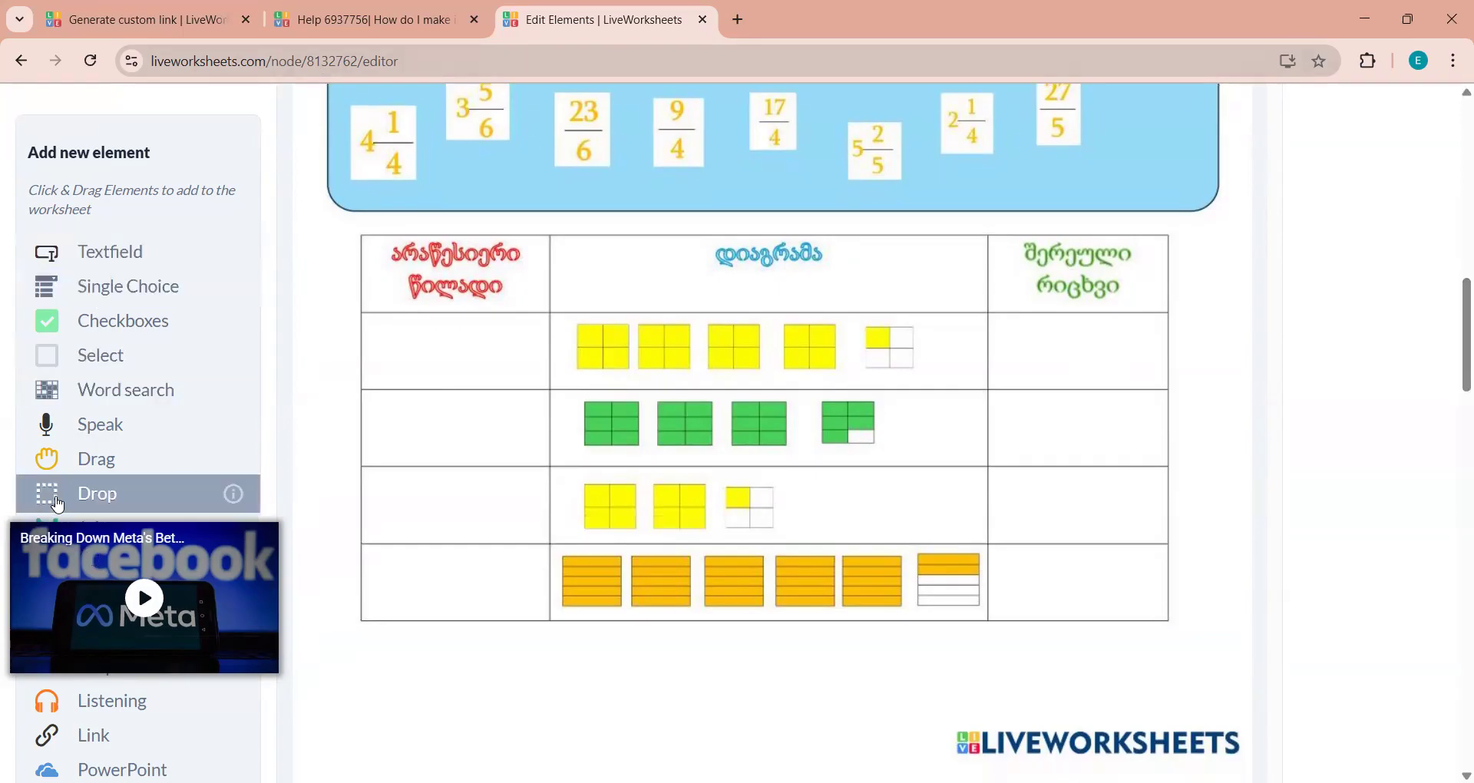
pyautogui.moveTo(58, 505); pyautogui.dragTo(395, 329)
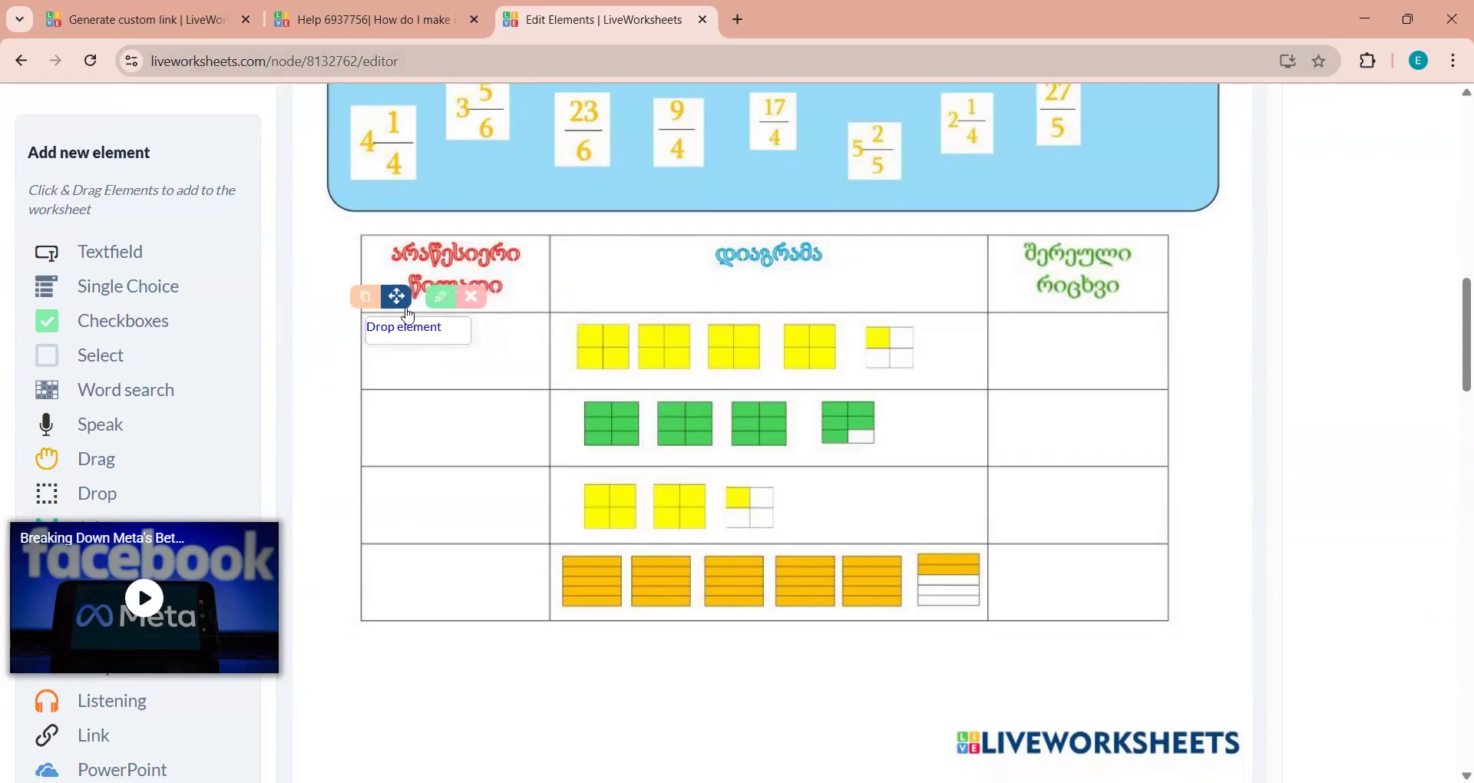
pyautogui.click(396, 298)
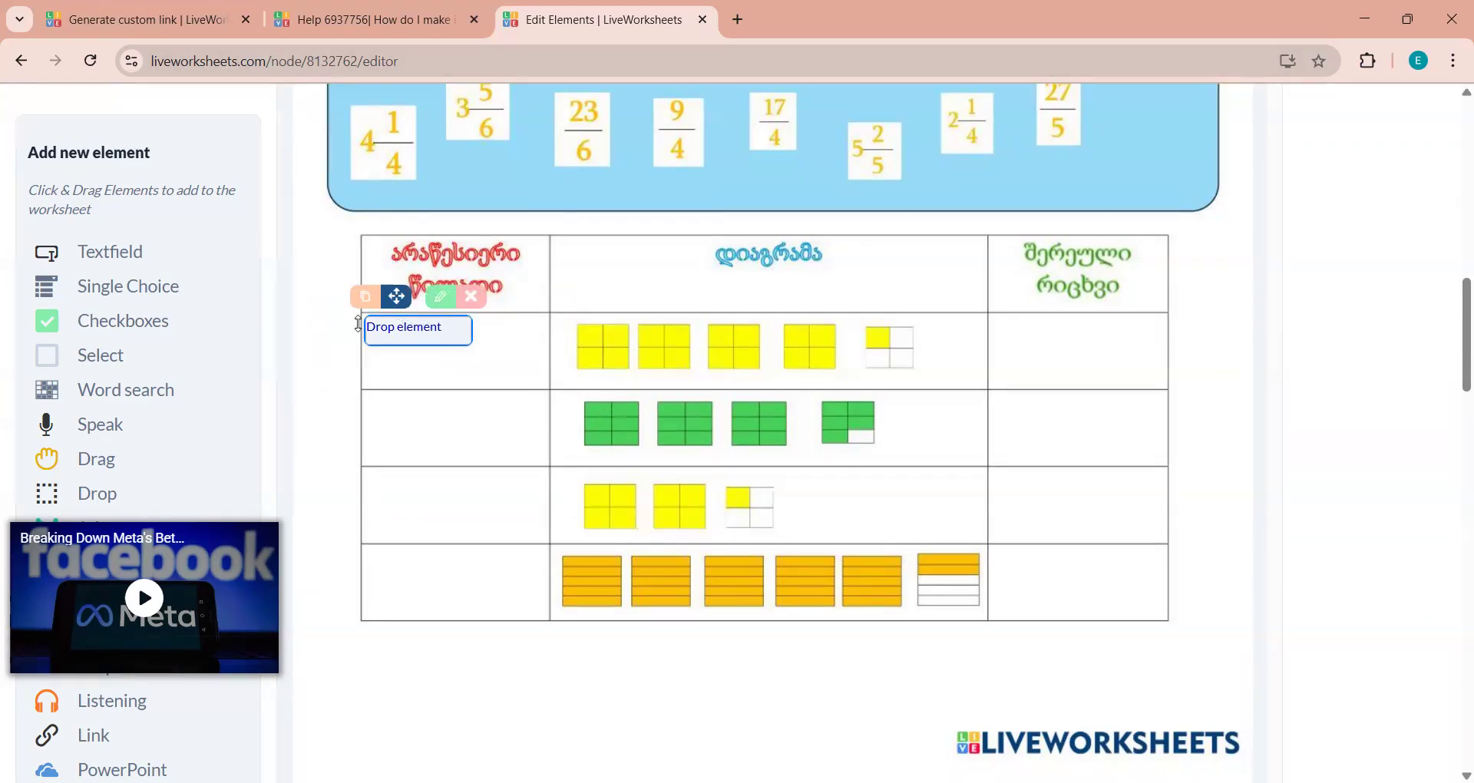
pyautogui.moveTo(472, 347); pyautogui.dragTo(543, 391)
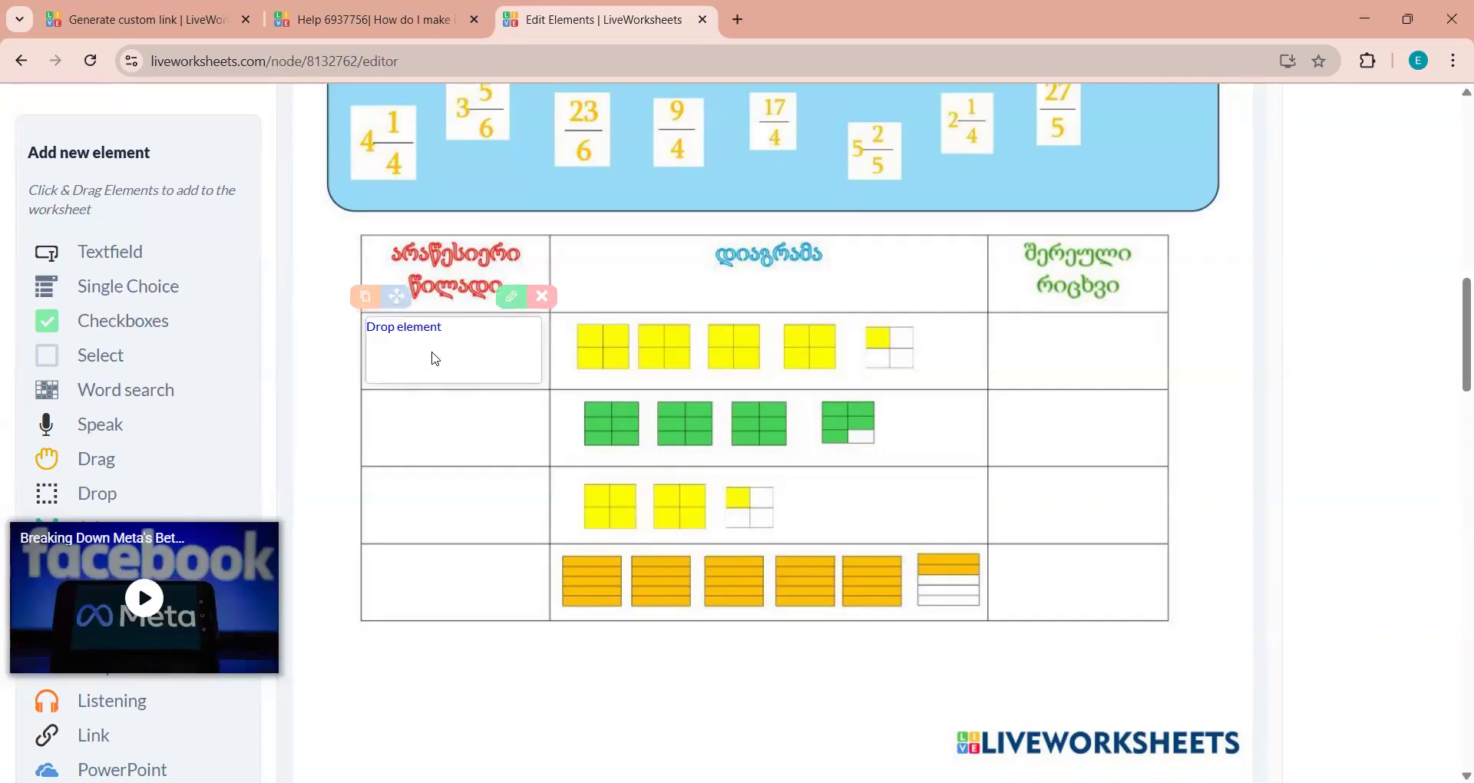
# Step: Duplicate the Drop element into the remaining three cells of the improper-fraction column
pyautogui.click(364, 303)
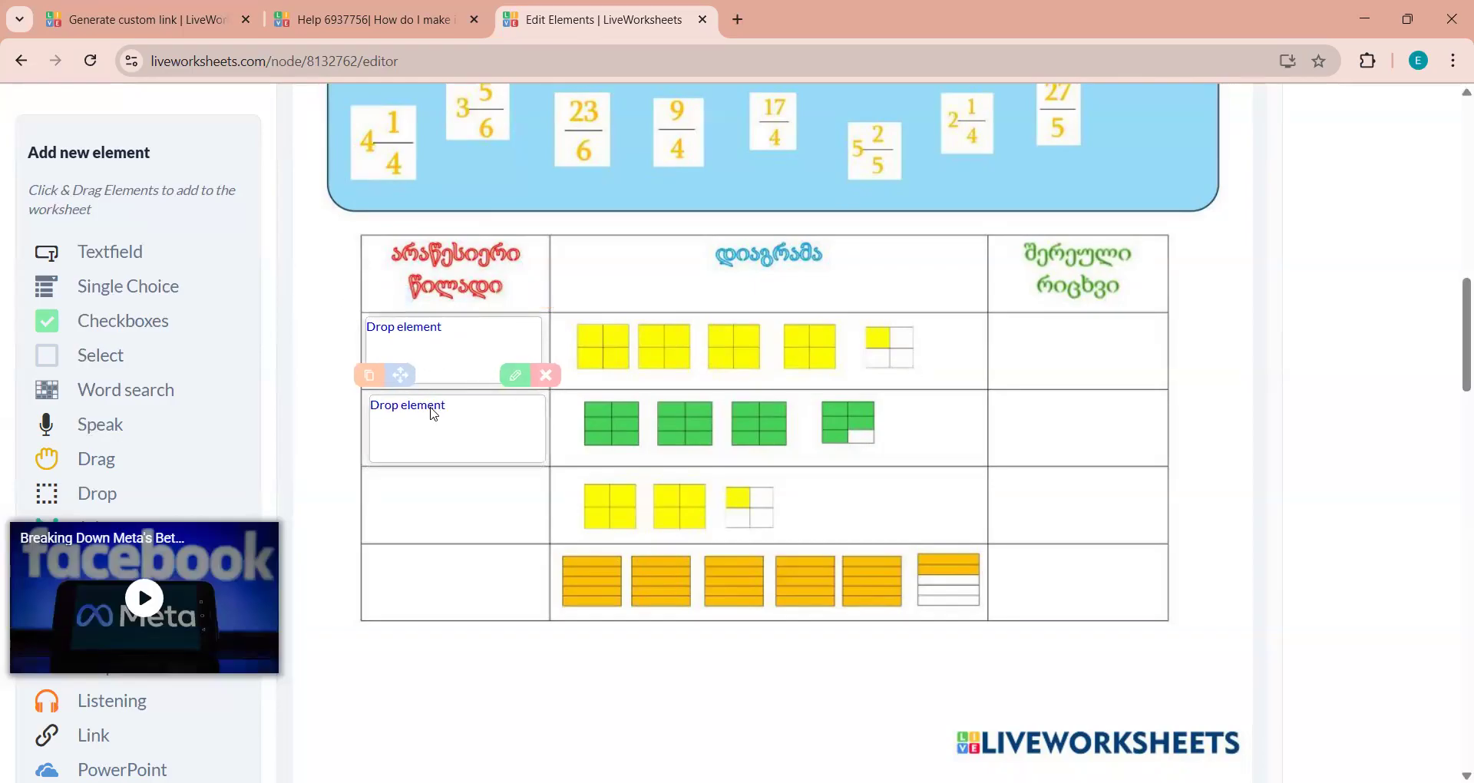
pyautogui.click(369, 375)
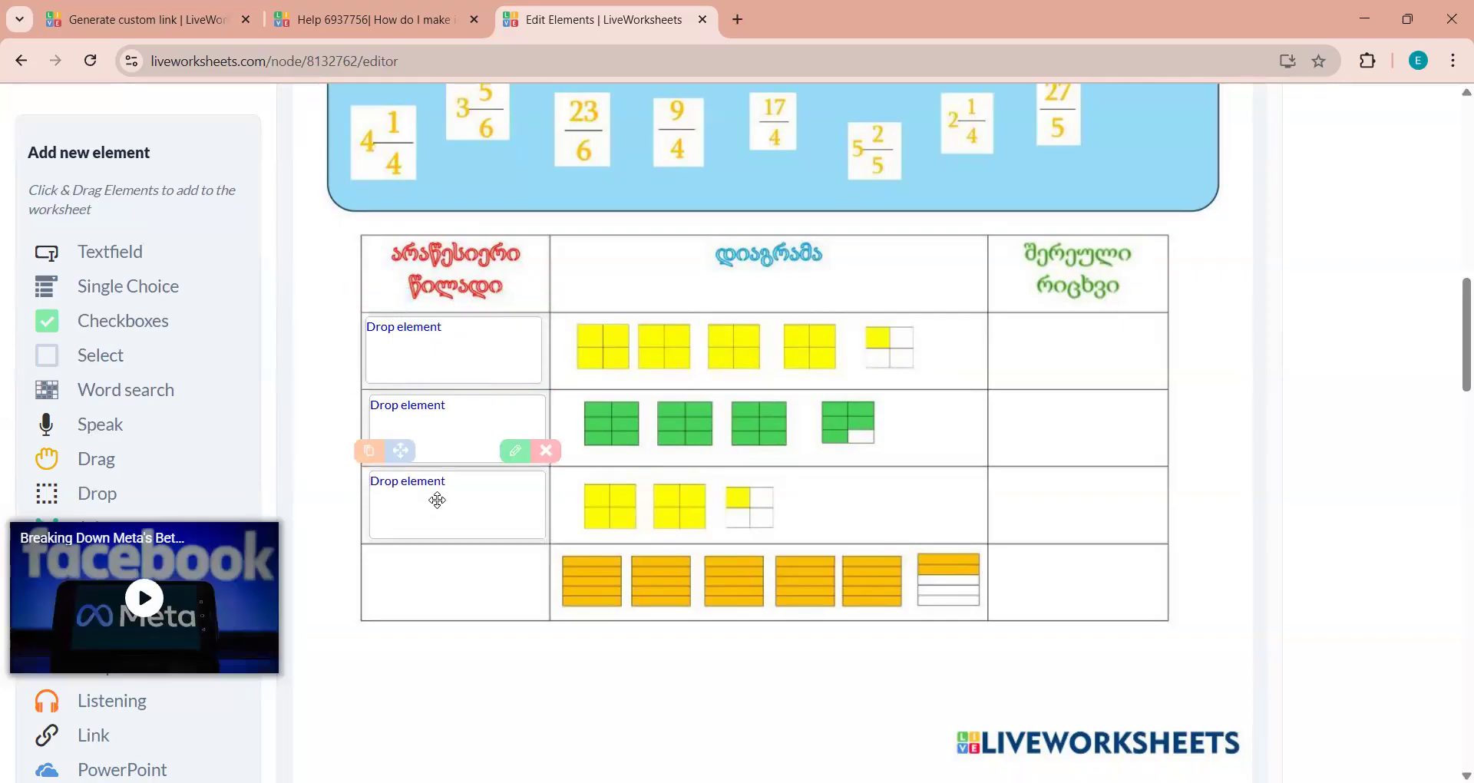
pyautogui.click(368, 451)
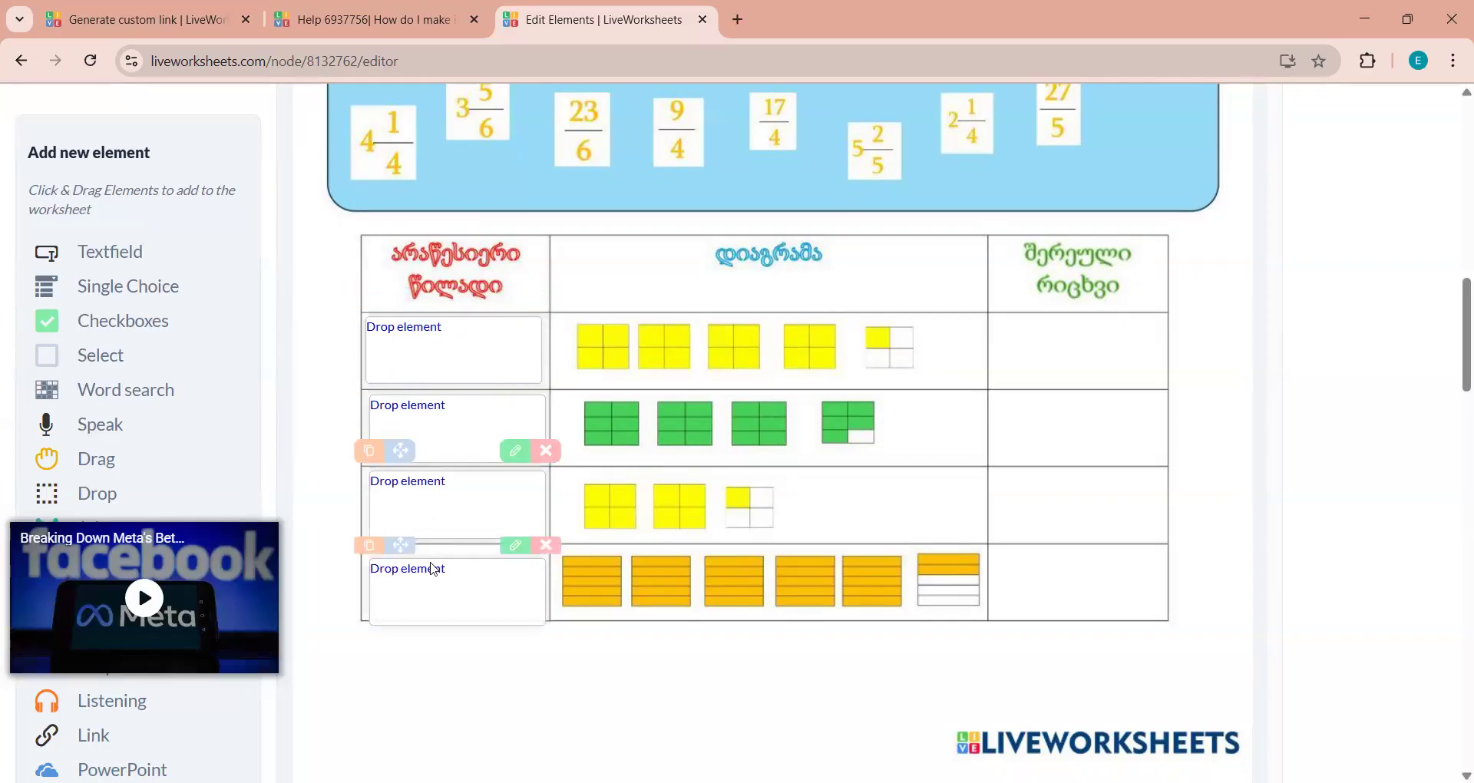
pyautogui.moveTo(429, 565); pyautogui.dragTo(426, 562)
# Step: Copy the Drop element into the mixed-number column so that each of its four answer cells is covered
pyautogui.click(366, 527)
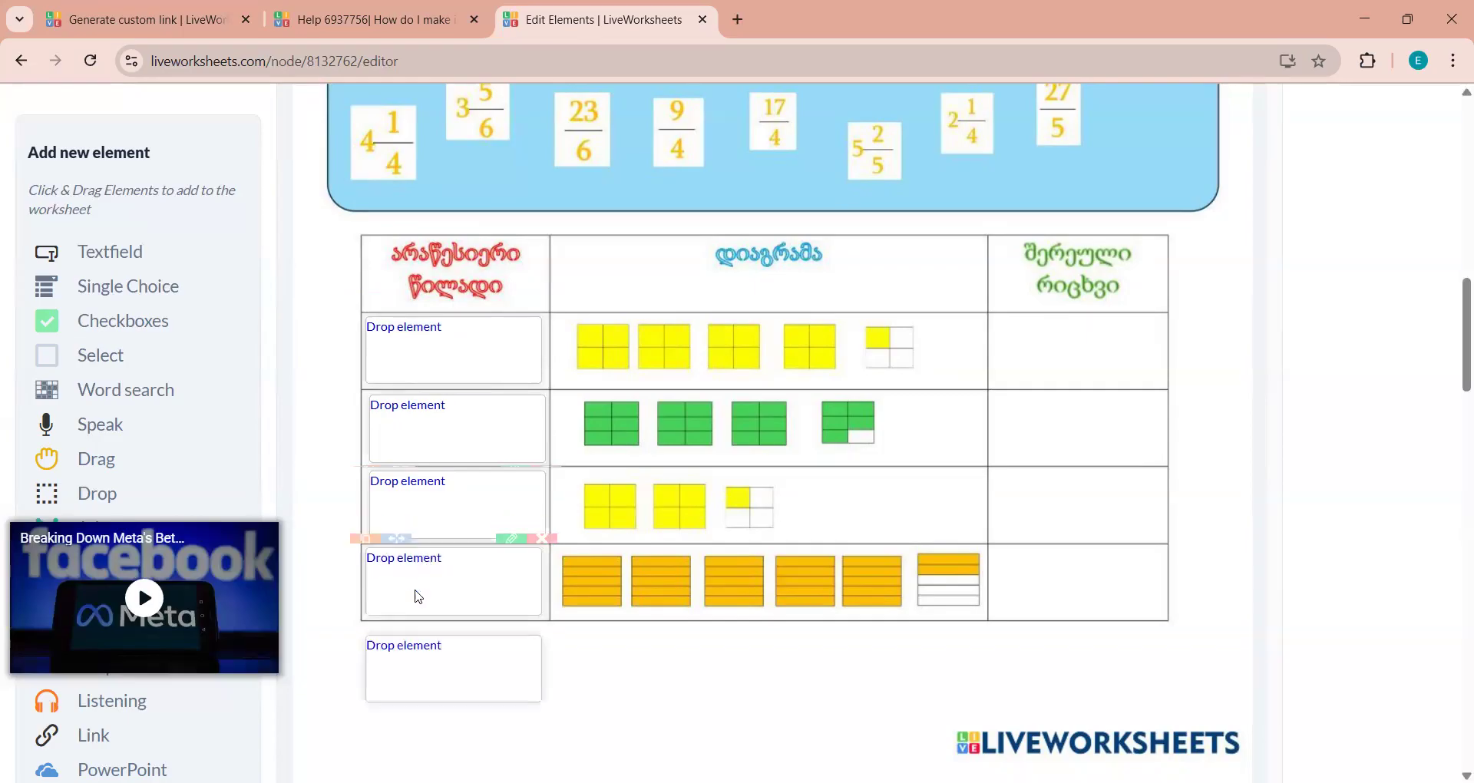
pyautogui.moveTo(438, 668); pyautogui.dragTo(1063, 346)
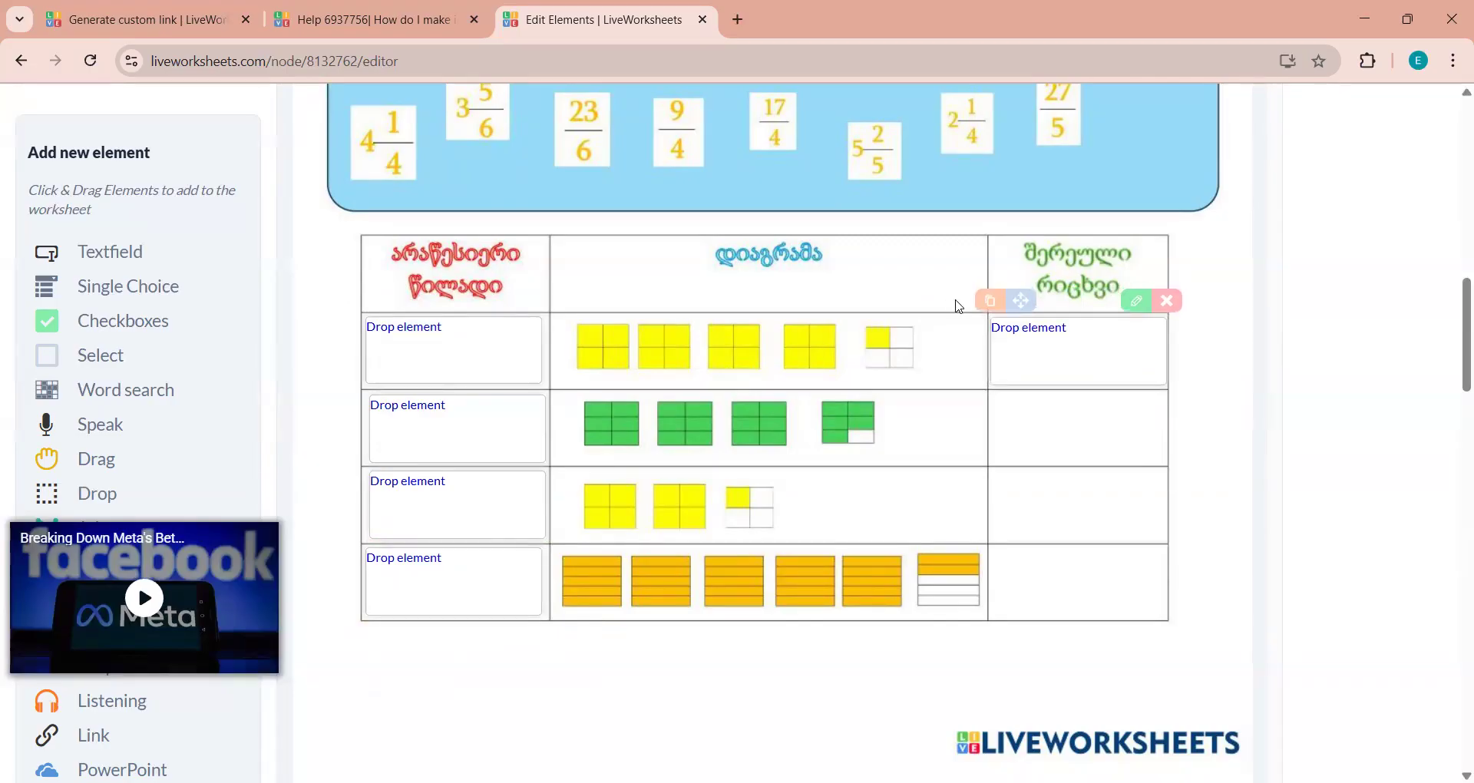
pyautogui.click(985, 299)
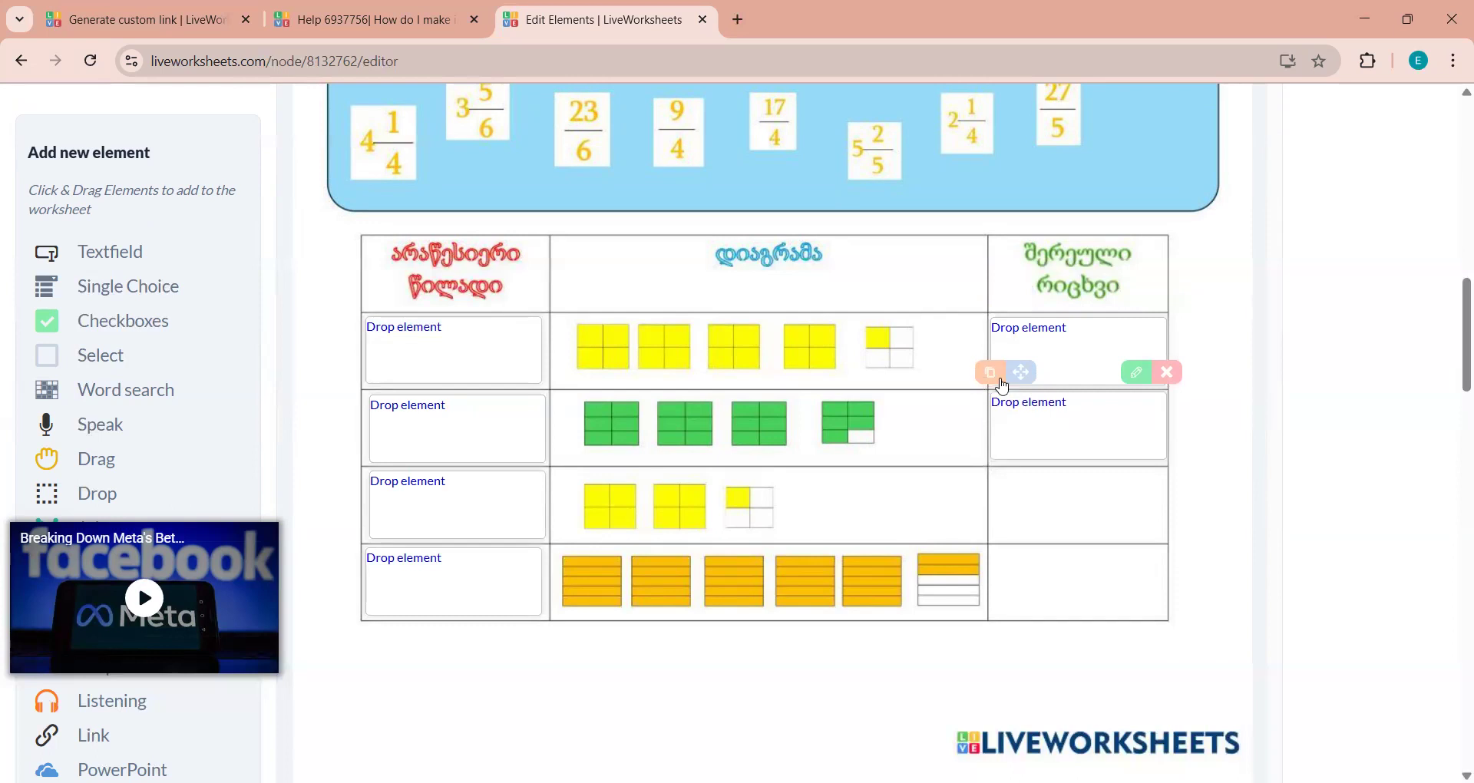
pyautogui.click(989, 376)
pyautogui.moveTo(1038, 498); pyautogui.dragTo(1036, 484)
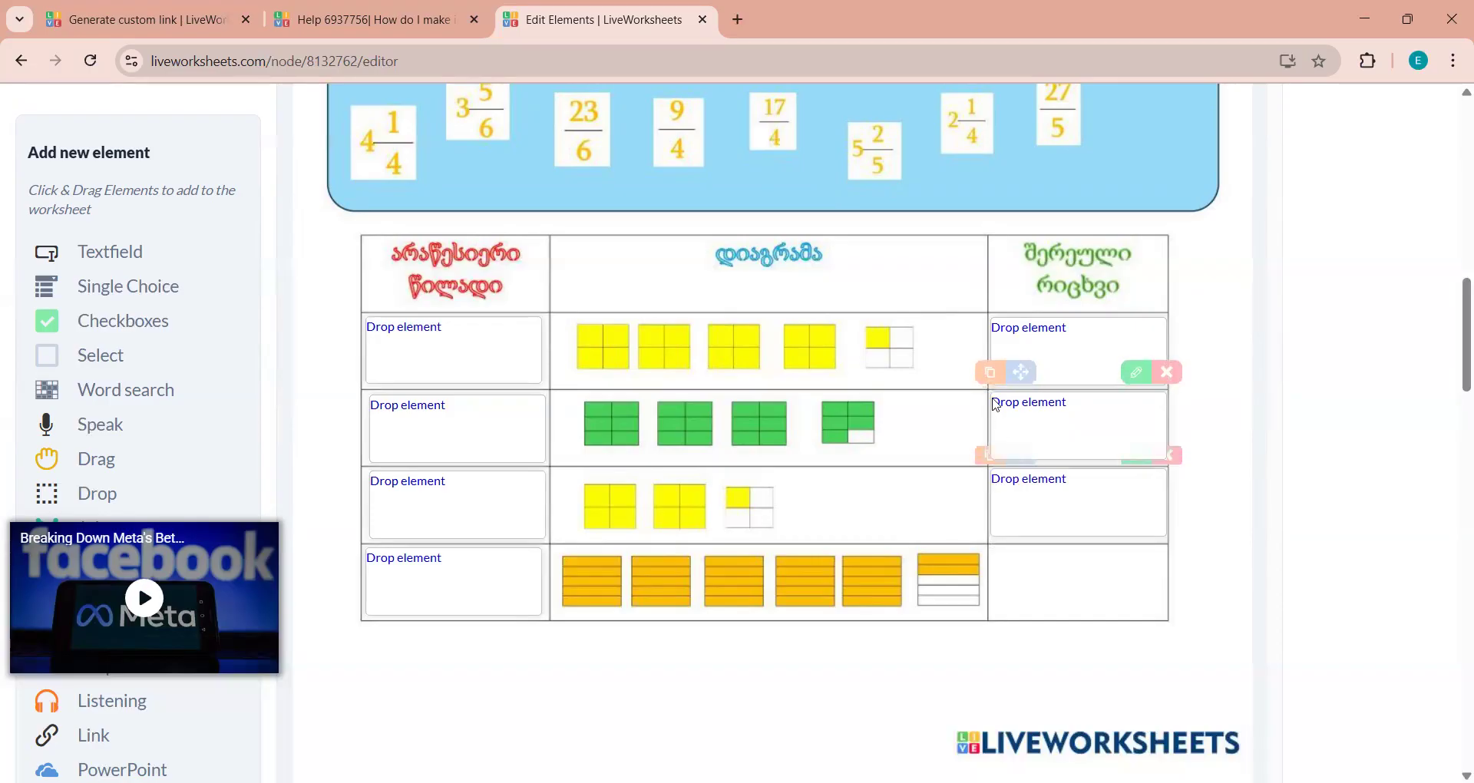
pyautogui.moveTo(1041, 515); pyautogui.dragTo(1041, 580)
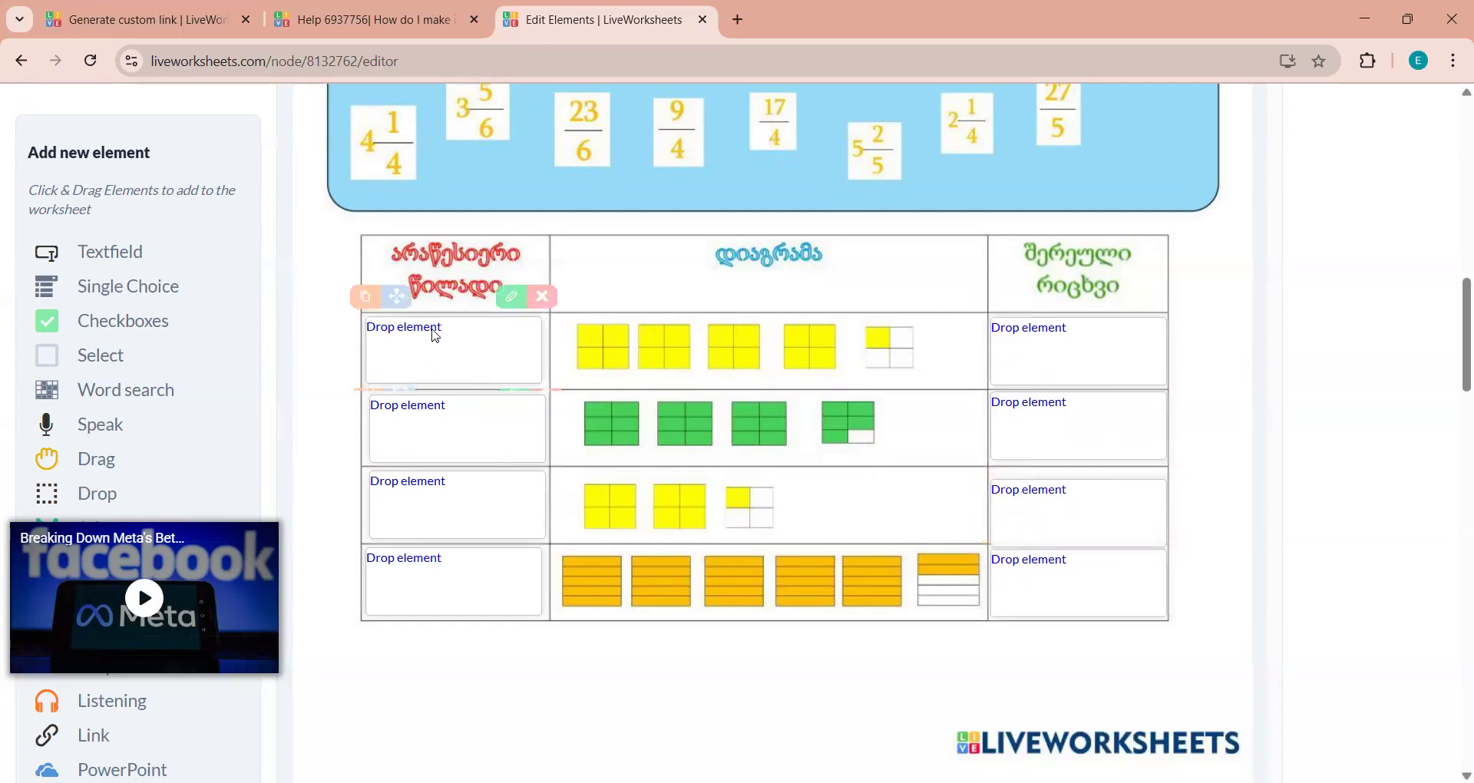
# Step: Set the first row's Drop values to 1 for the improper fraction and 2 for the mixed number
pyautogui.click(510, 302)
pyautogui.click(568, 456)
pyautogui.write('1')
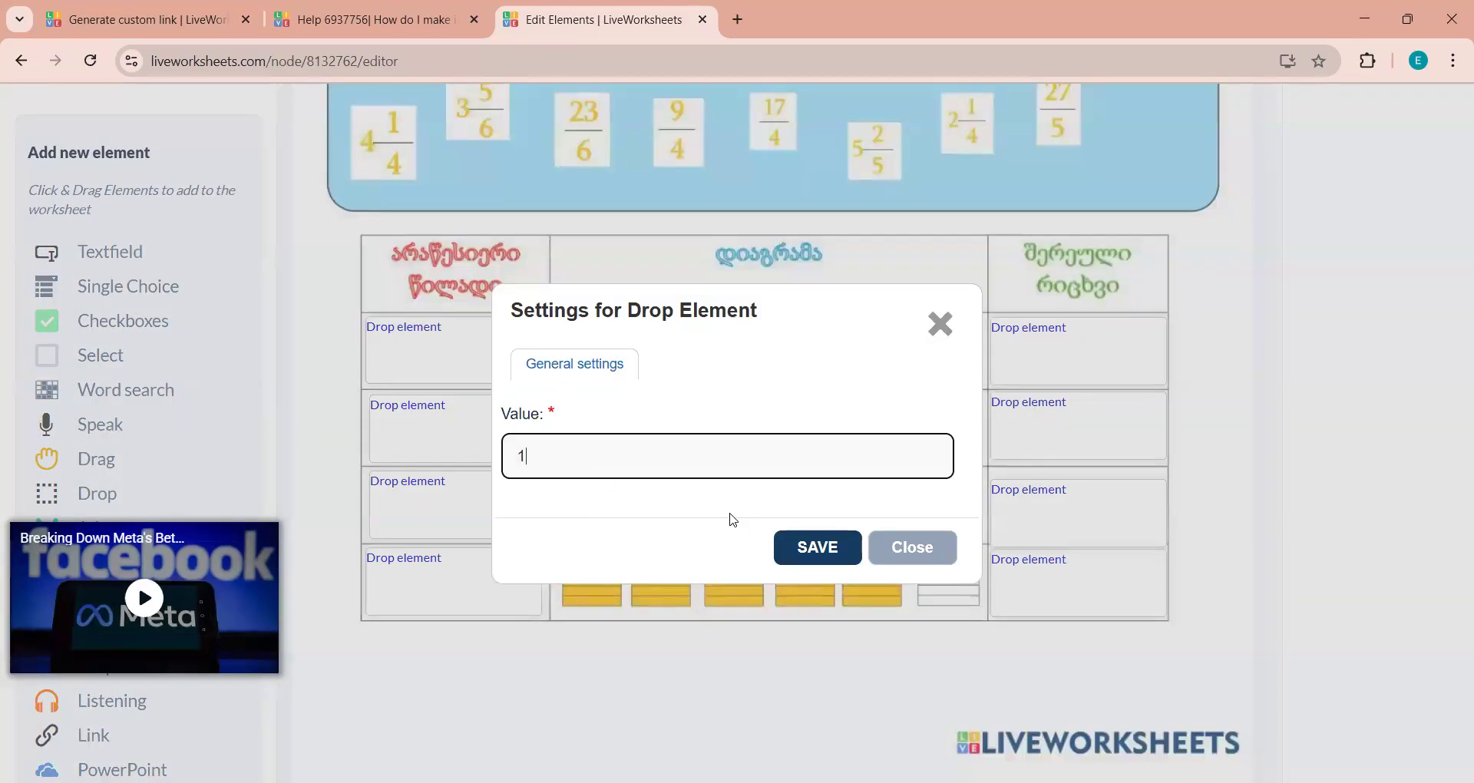
pyautogui.click(795, 547)
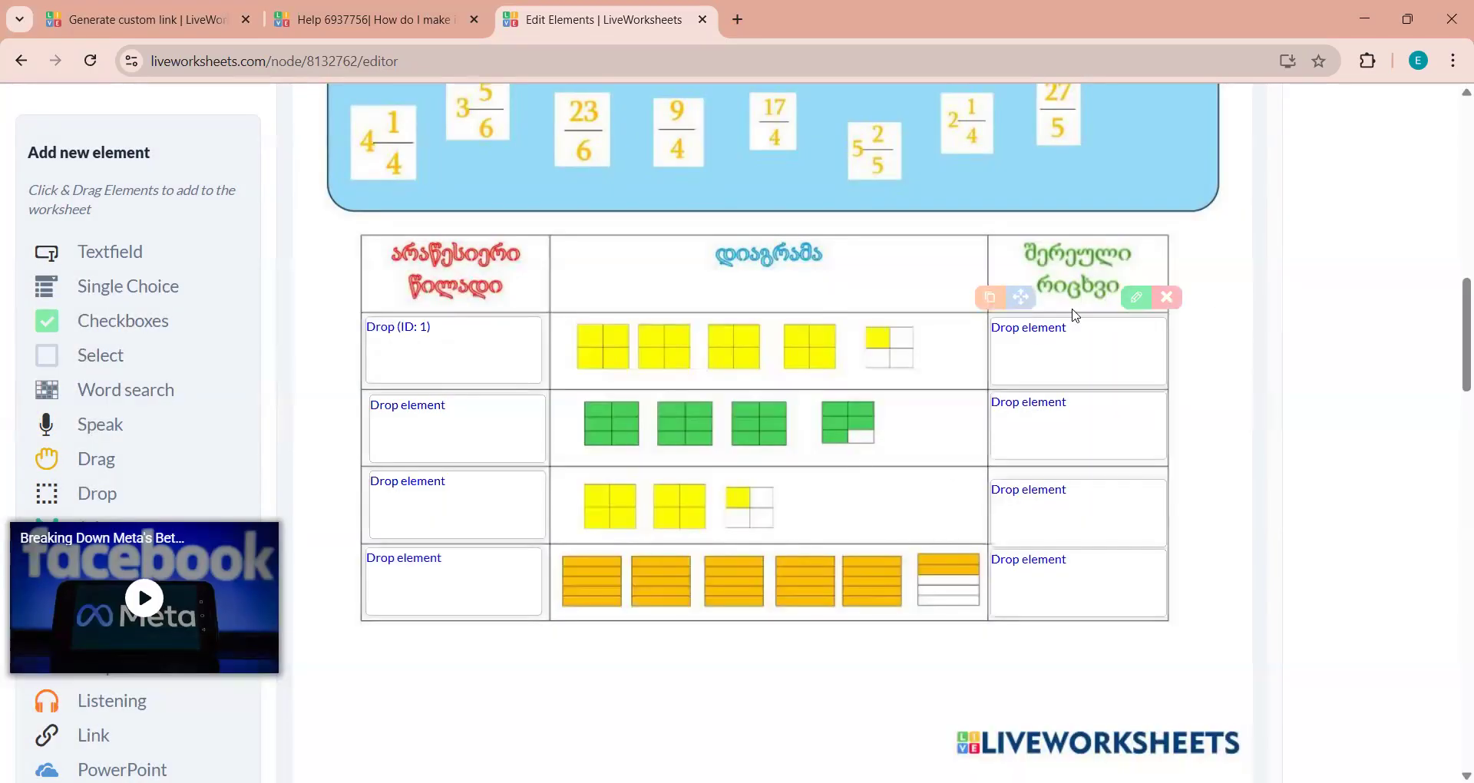
pyautogui.click(1136, 298)
pyautogui.click(587, 462)
pyautogui.write('2')
pyautogui.click(807, 546)
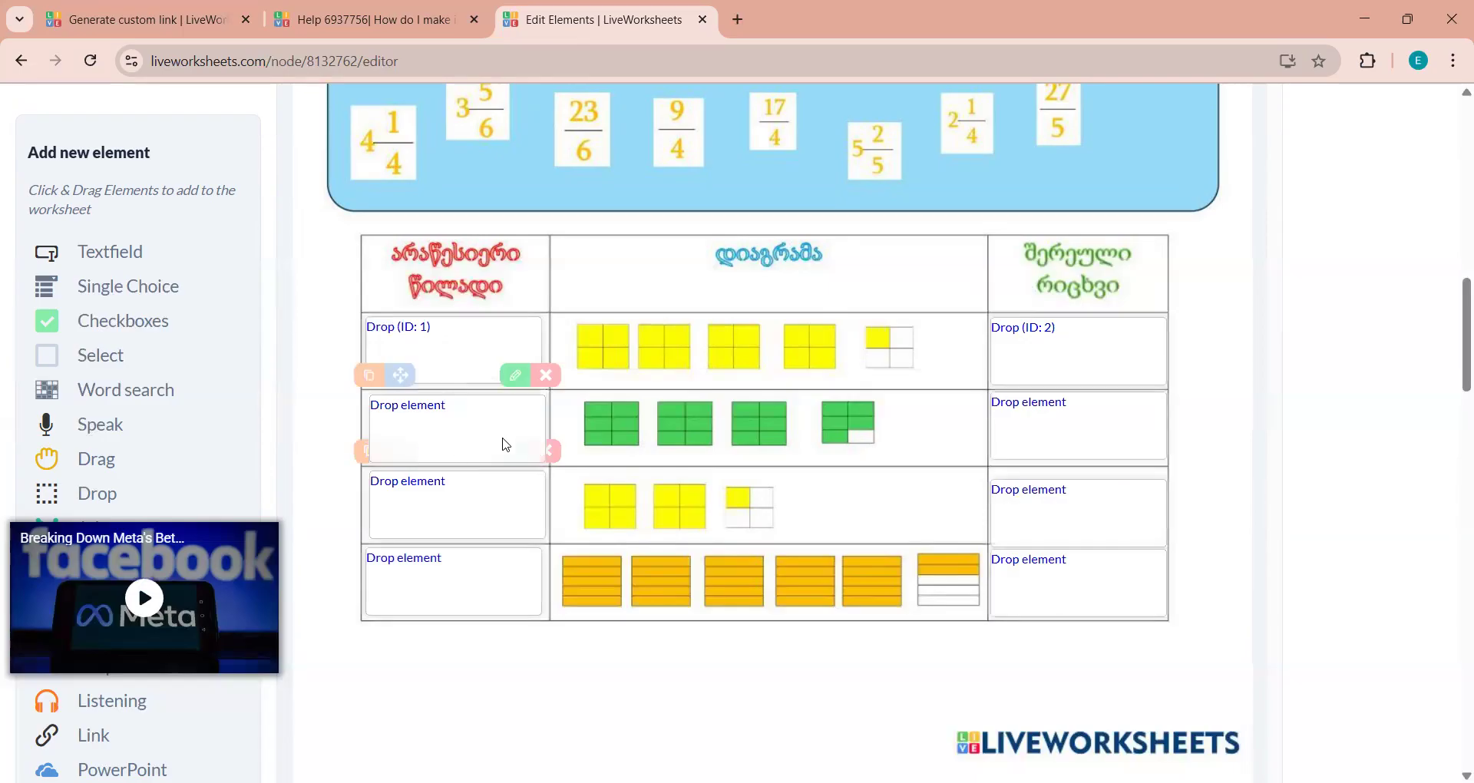
# Step: Set the second row's Drop values to 3 for the improper fraction and 4 for the mixed number
pyautogui.click(515, 376)
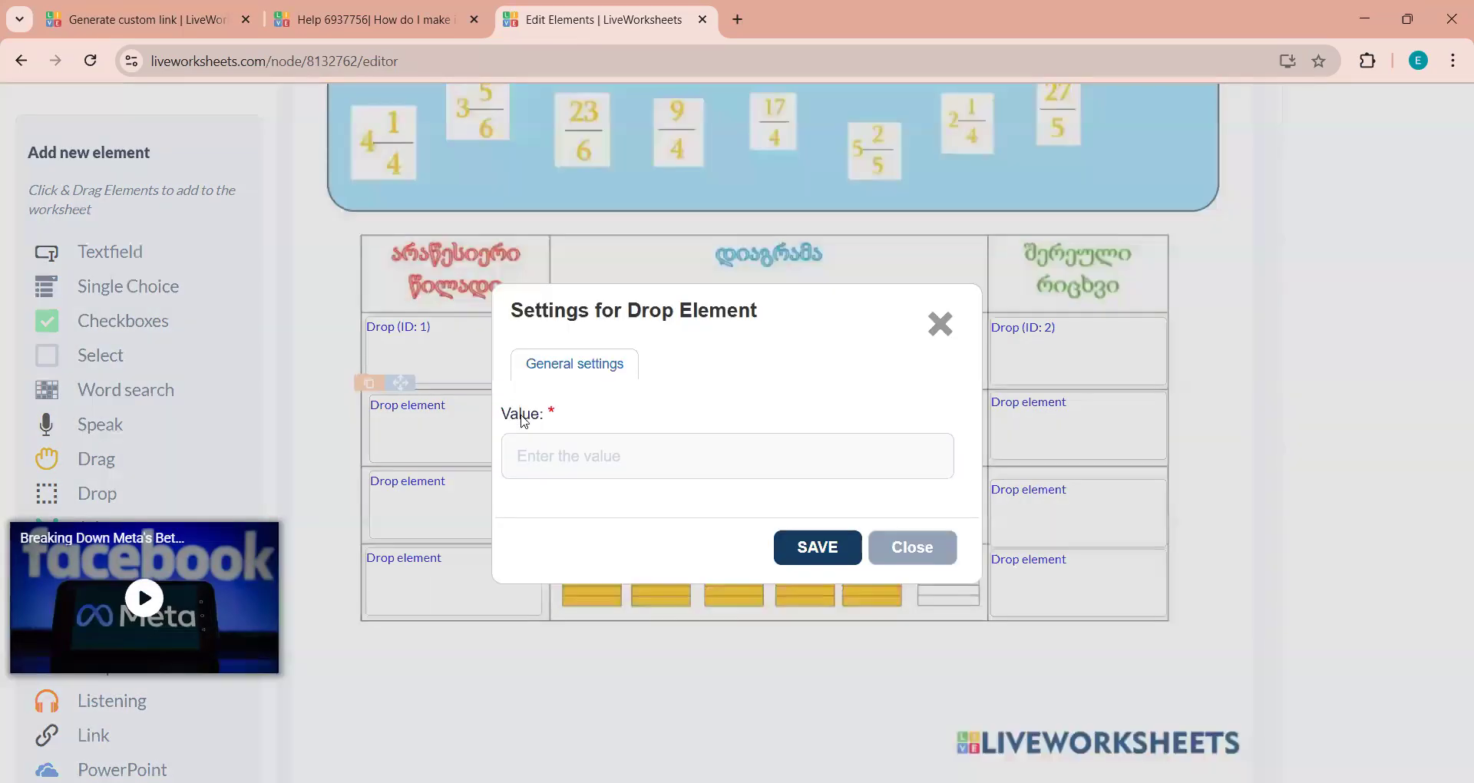
pyautogui.click(540, 468)
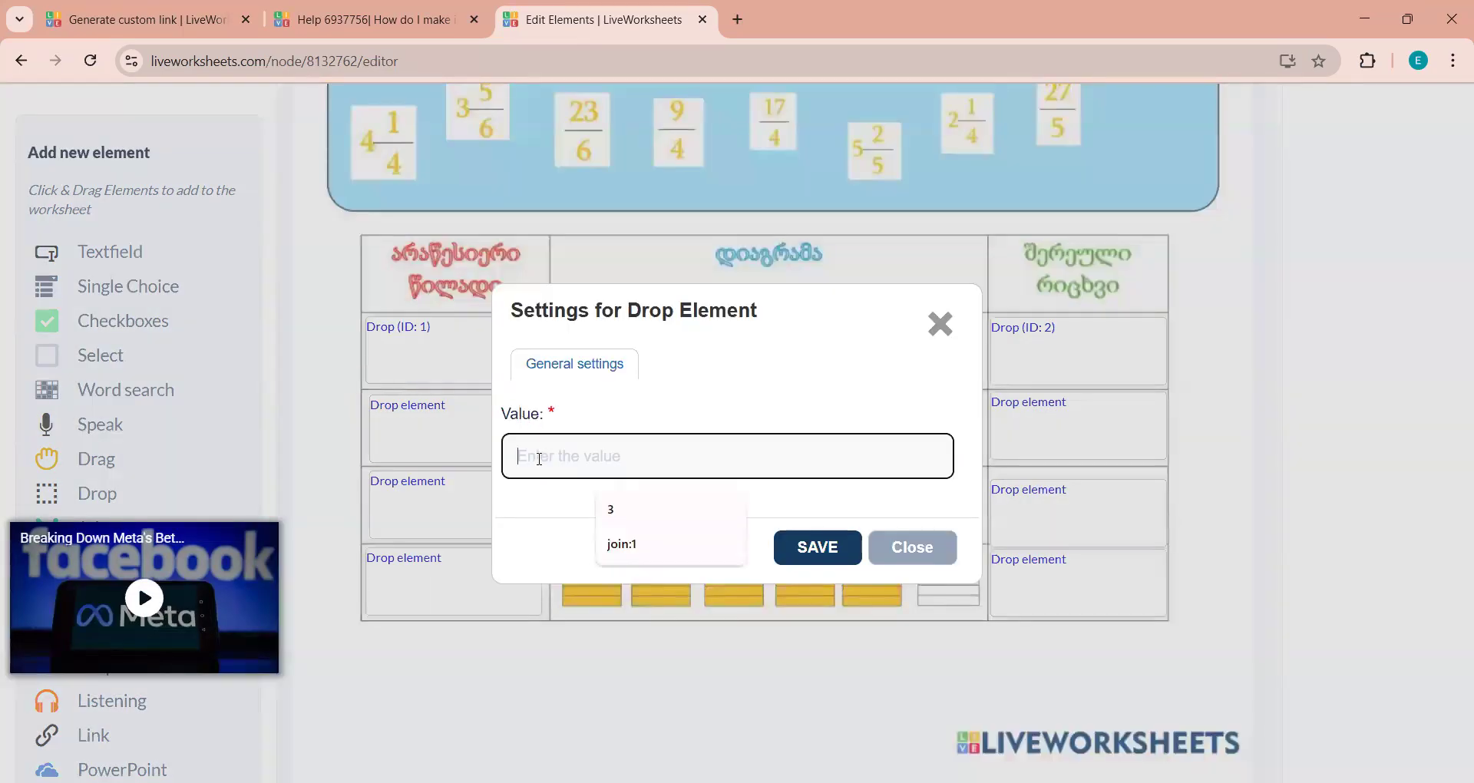
pyautogui.write('3')
pyautogui.click(815, 546)
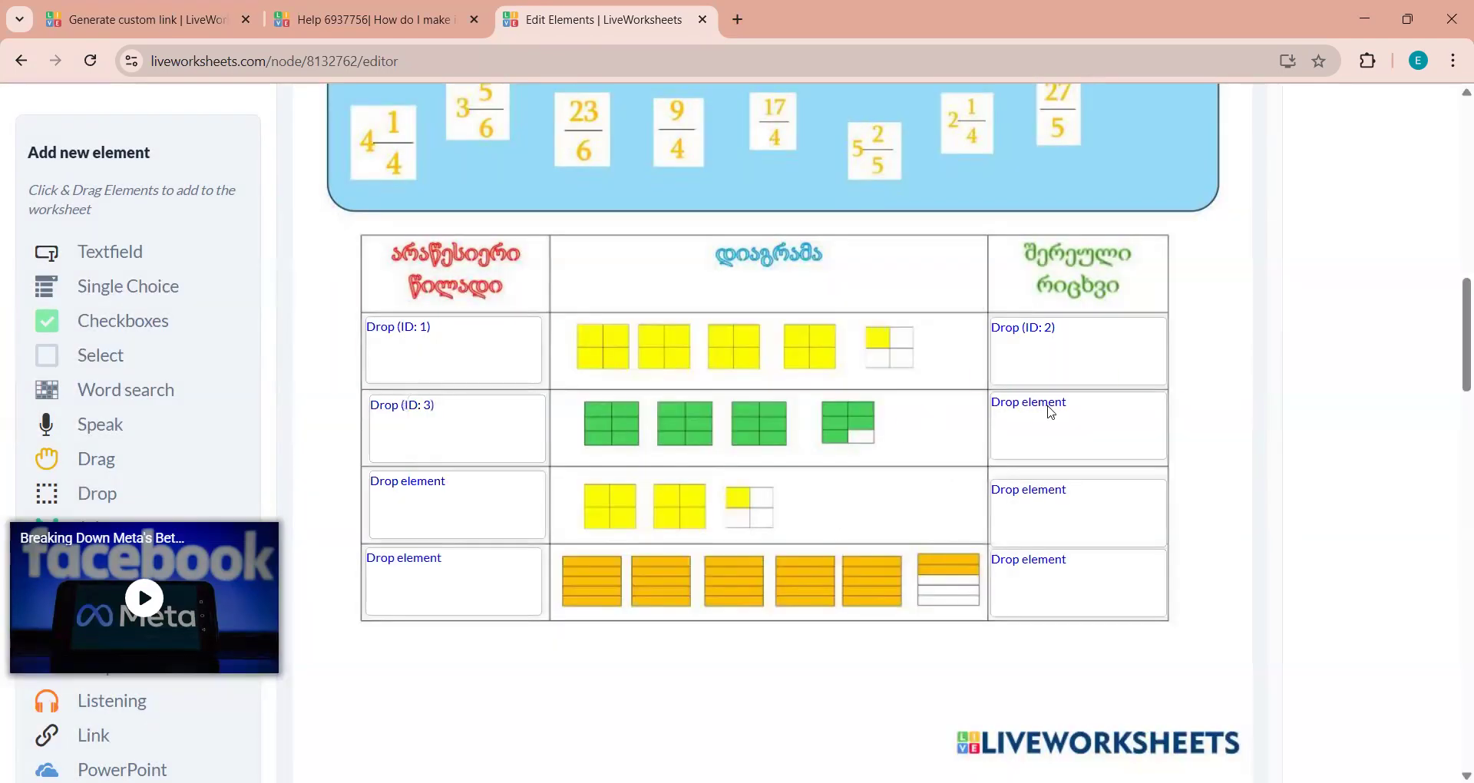
pyautogui.click(1136, 374)
pyautogui.click(569, 453)
pyautogui.write('4')
pyautogui.click(817, 547)
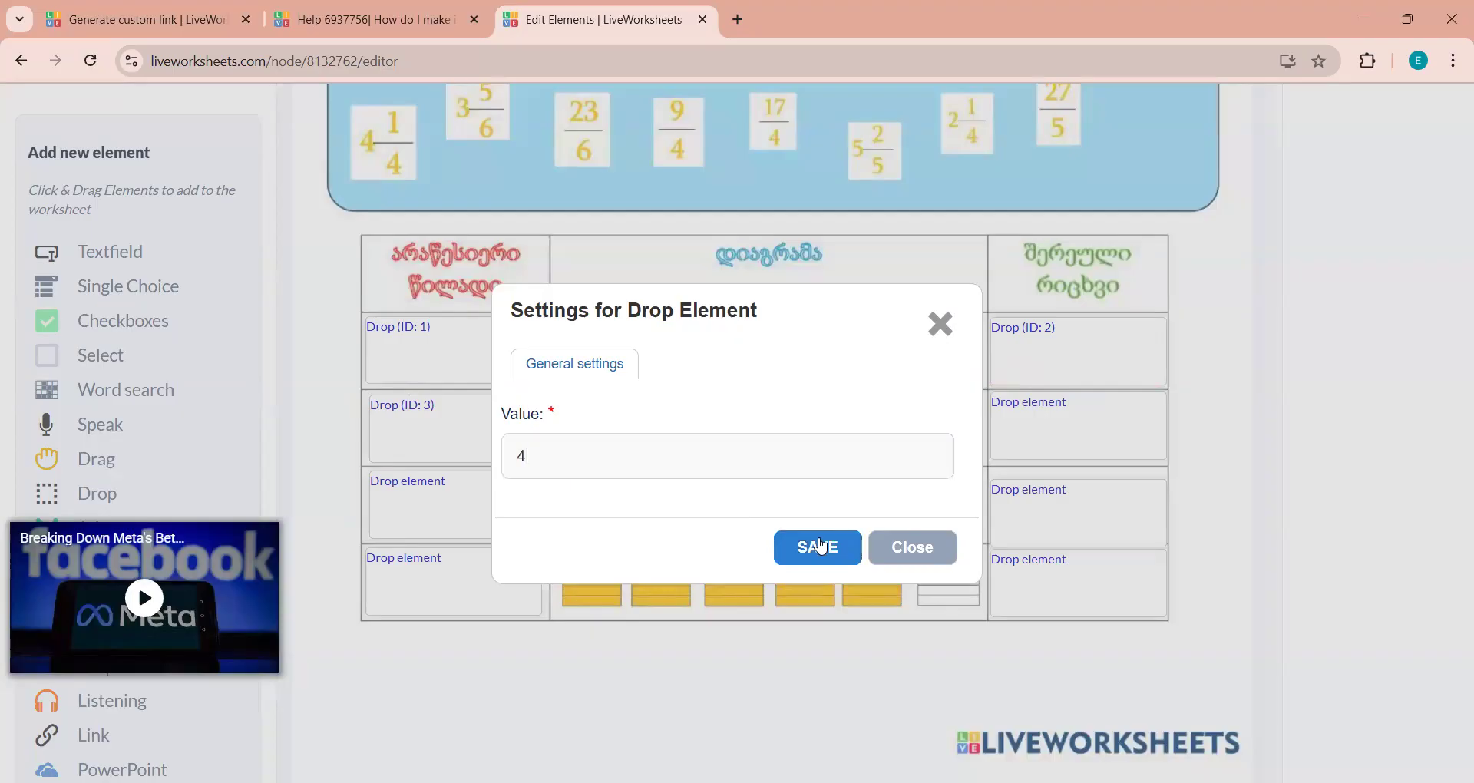
# Step: Set the third row's Drop values to 5 for the improper fraction and 6 for the mixed number
pyautogui.click(515, 450)
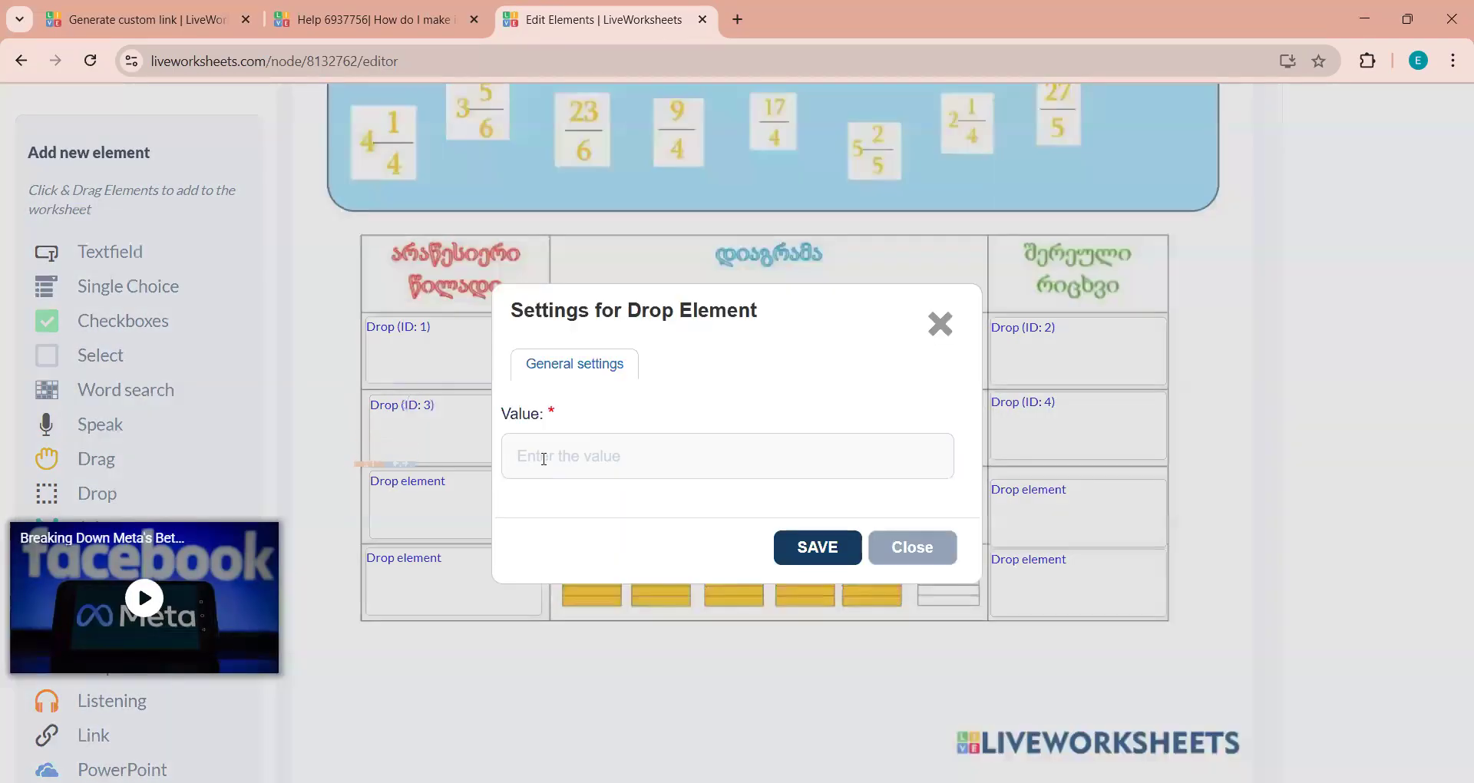
pyautogui.click(545, 457)
pyautogui.write('5')
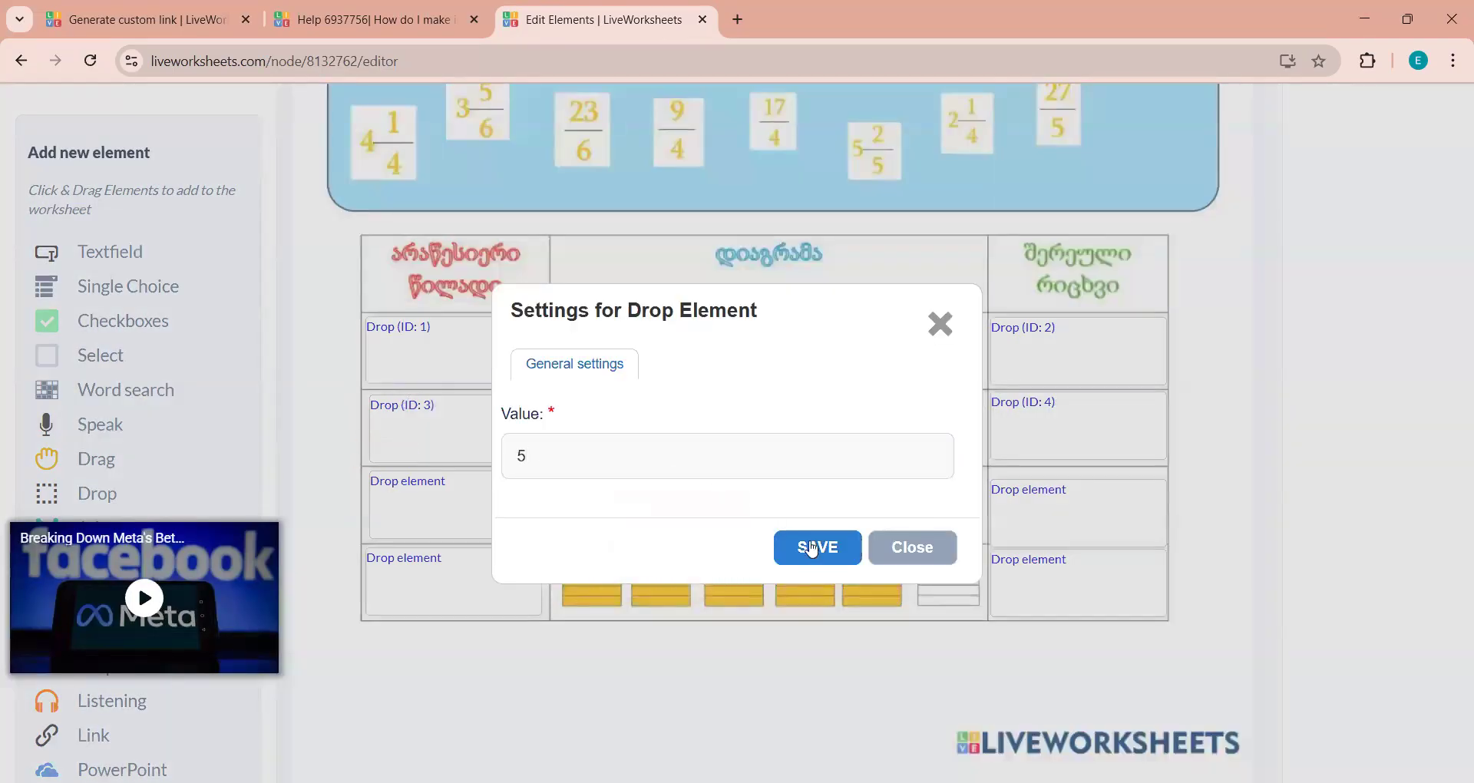
pyautogui.click(817, 547)
pyautogui.click(1136, 459)
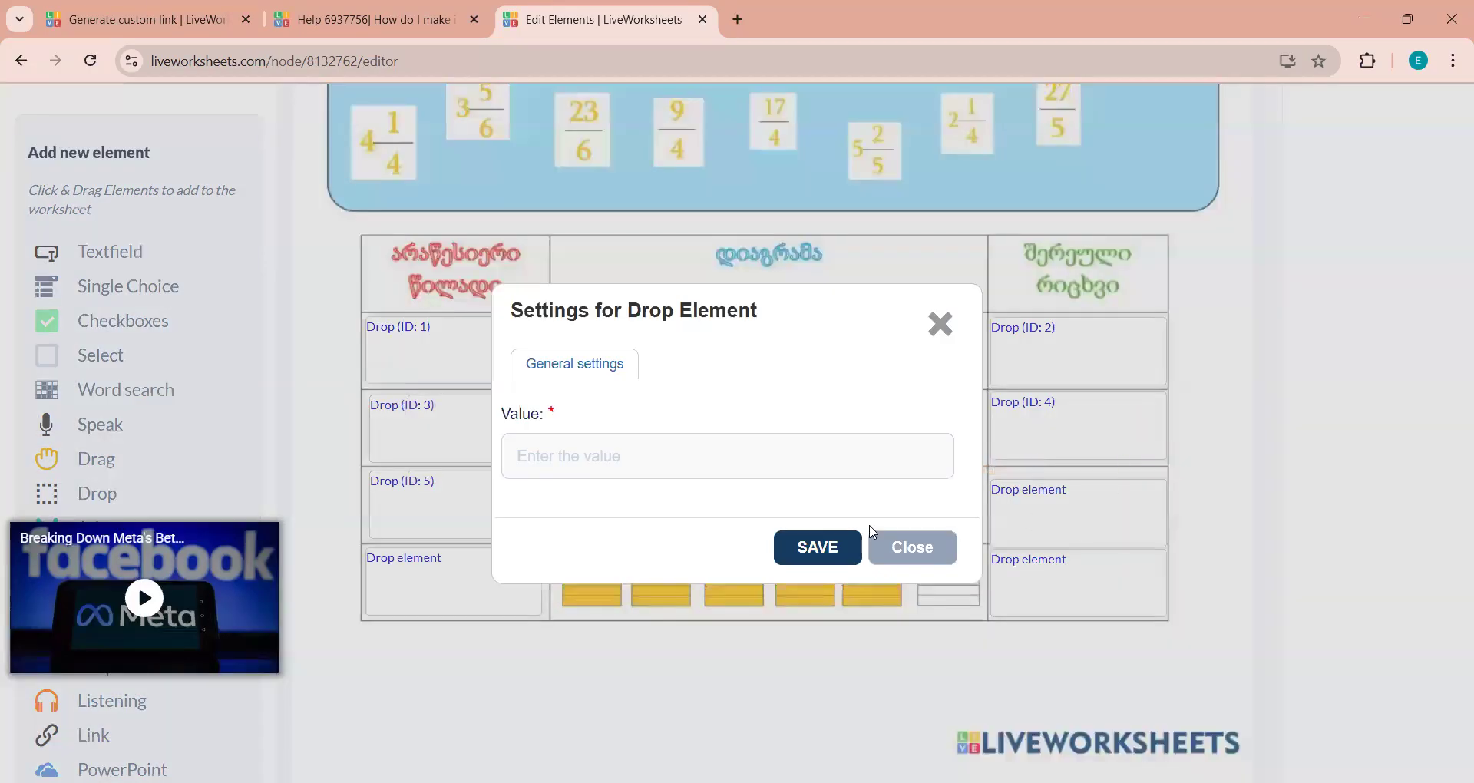
pyautogui.click(614, 461)
pyautogui.write('6')
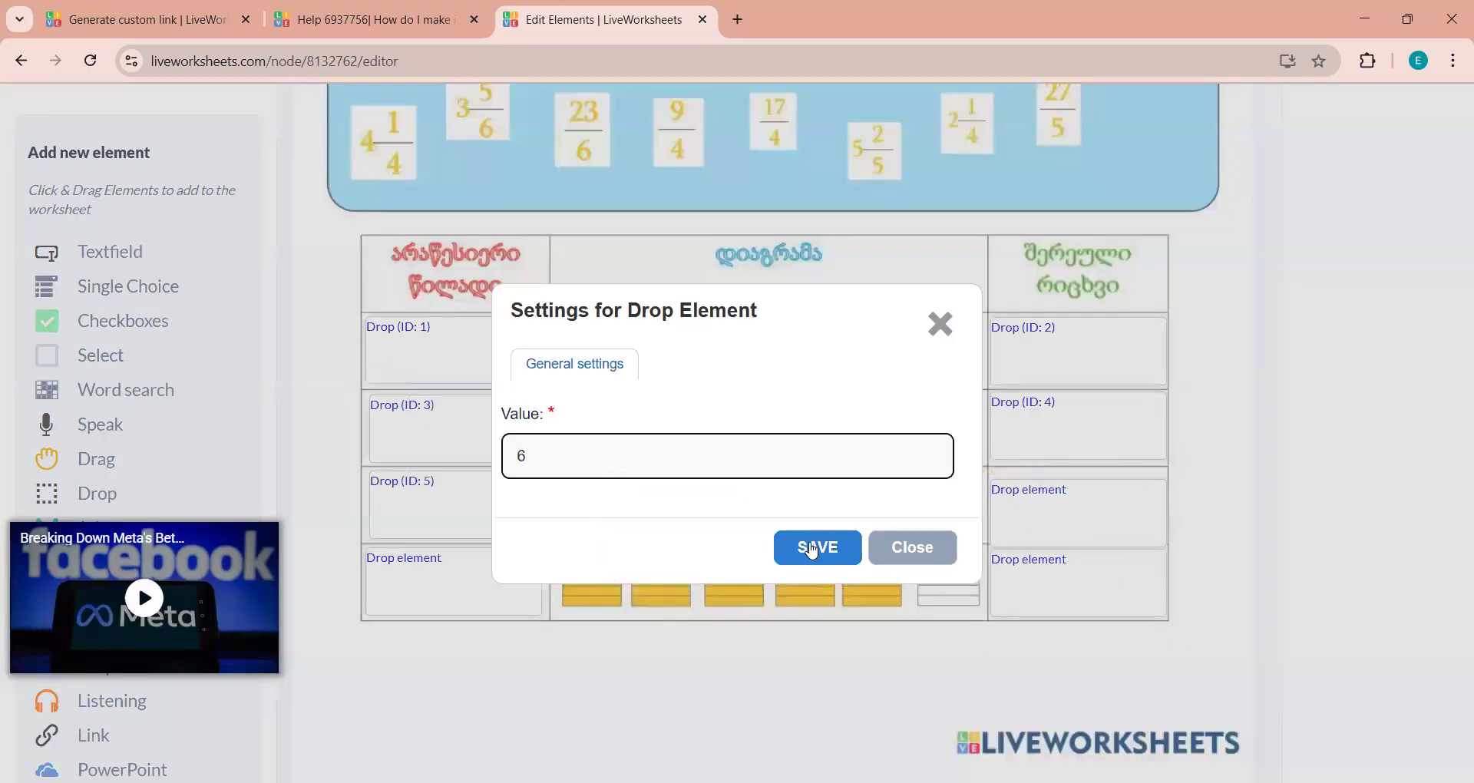
pyautogui.click(815, 548)
# Step: Set the fourth row's Drop values to 7 for the improper fraction and 8 for the mixed number
pyautogui.click(508, 535)
pyautogui.click(566, 458)
pyautogui.write('7')
pyautogui.click(816, 547)
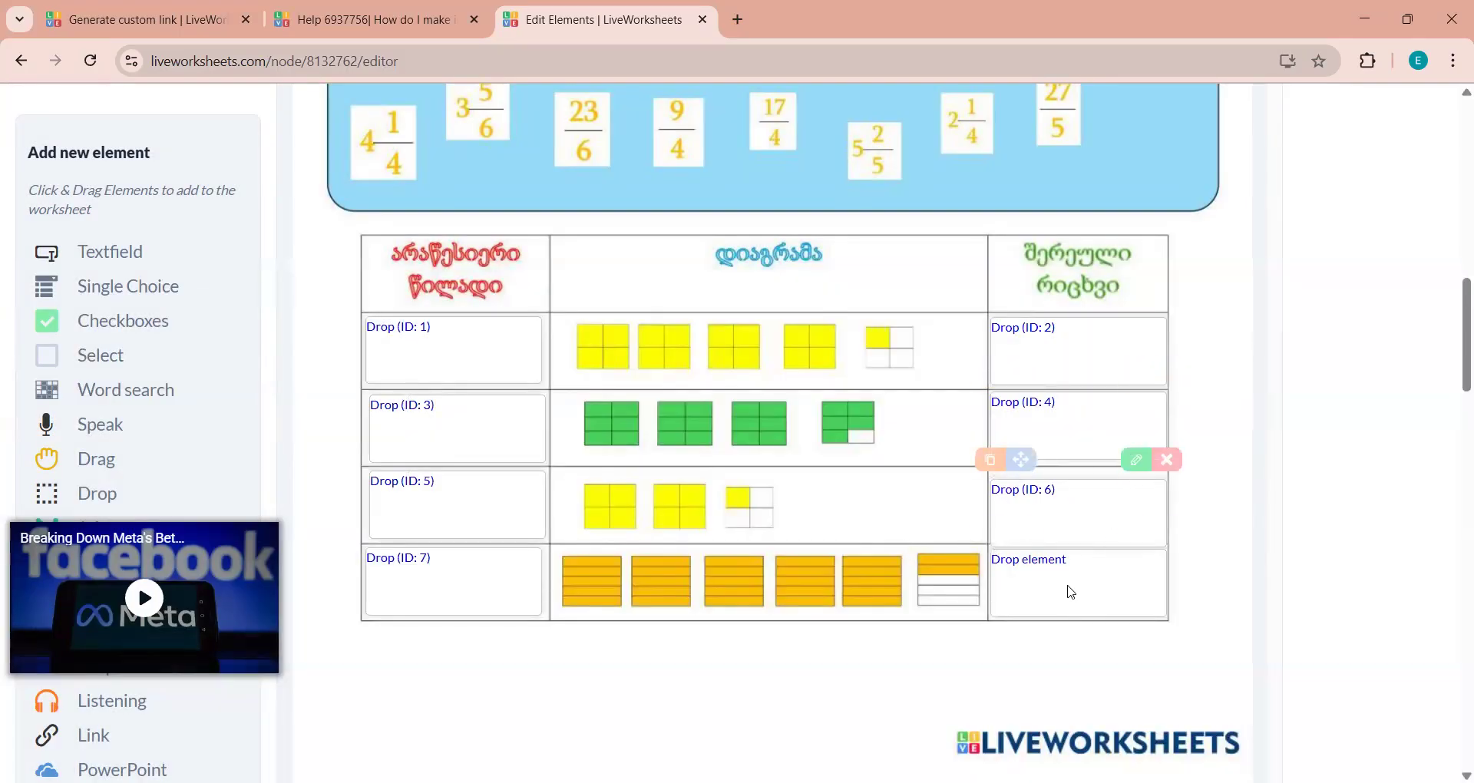
pyautogui.moveTo(1136, 555)
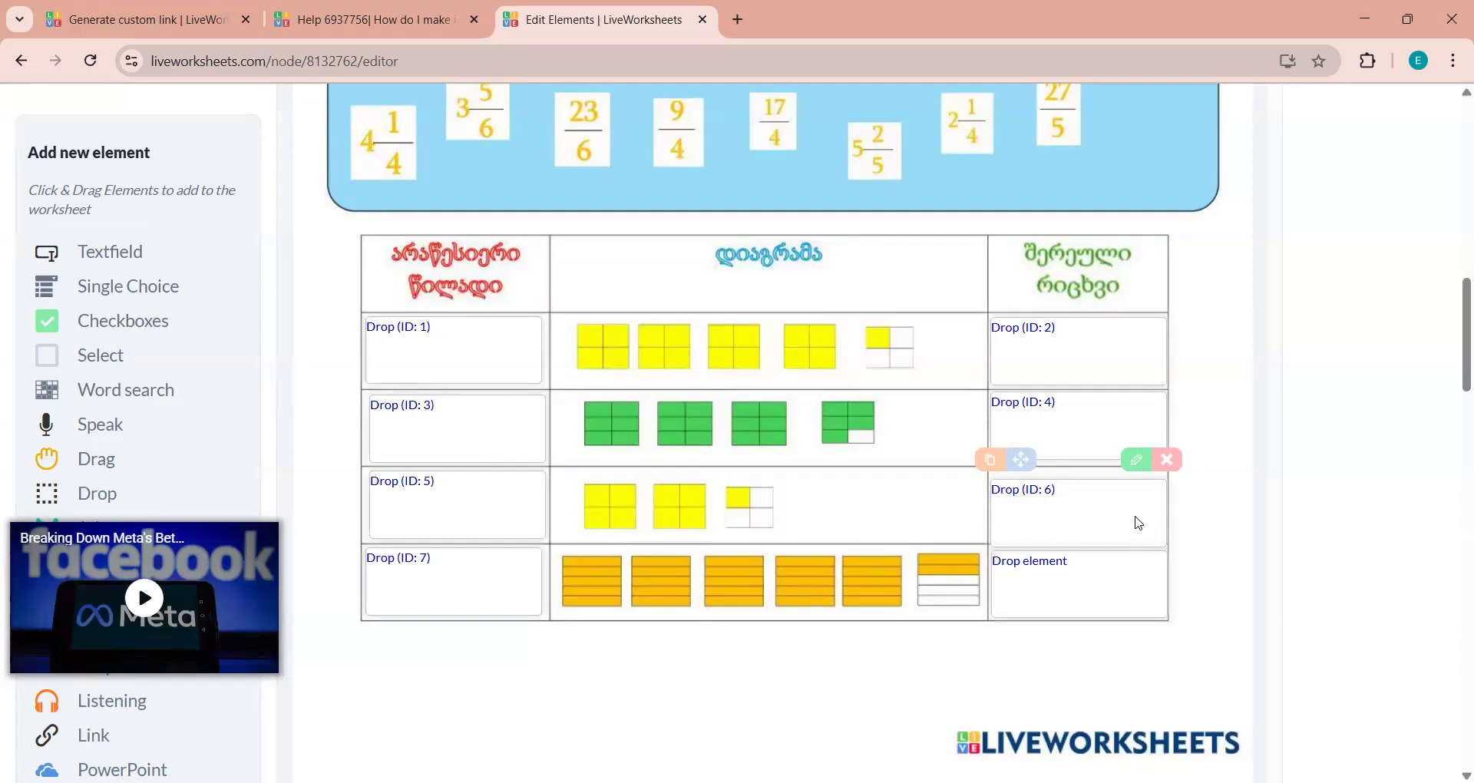
pyautogui.click(1137, 531)
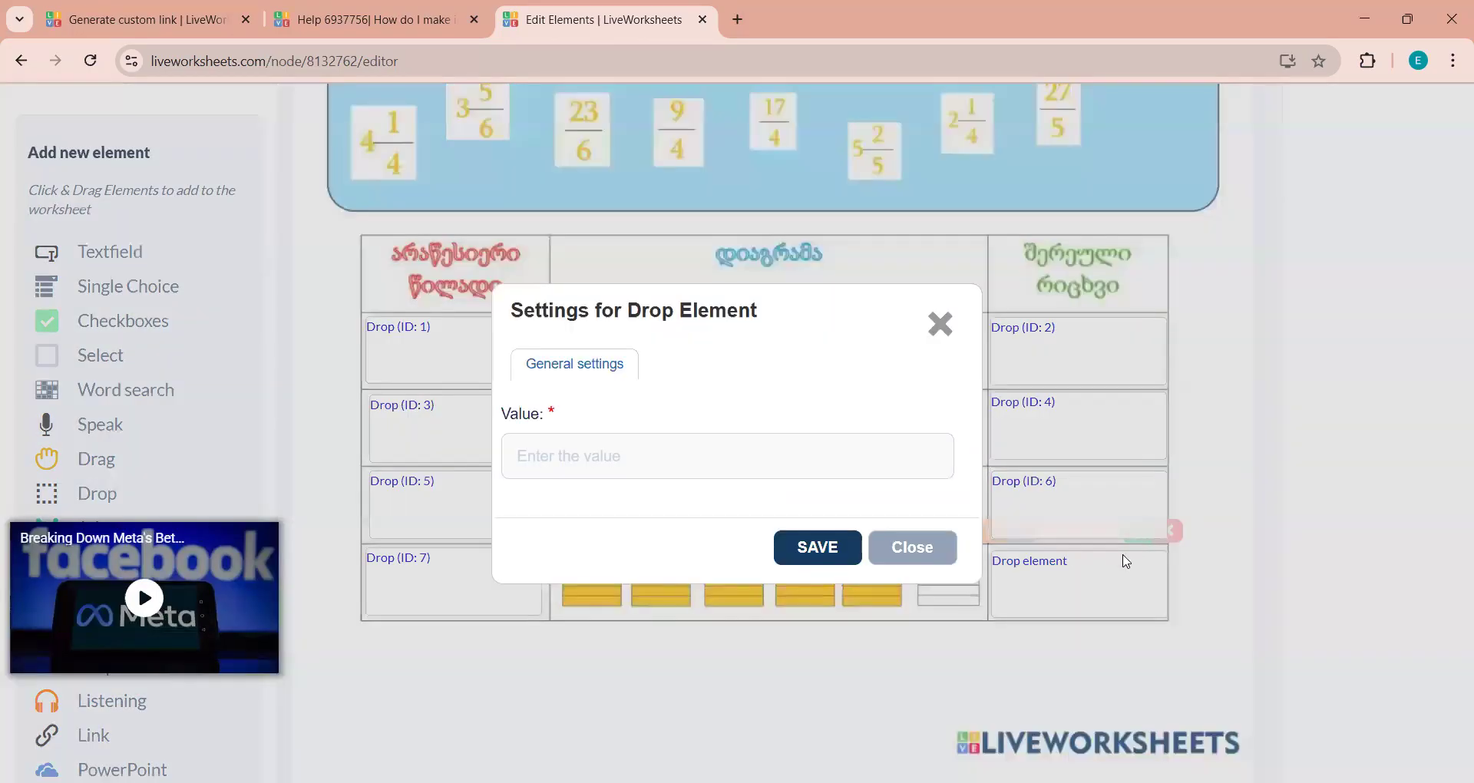
pyautogui.click(702, 461)
pyautogui.write('8')
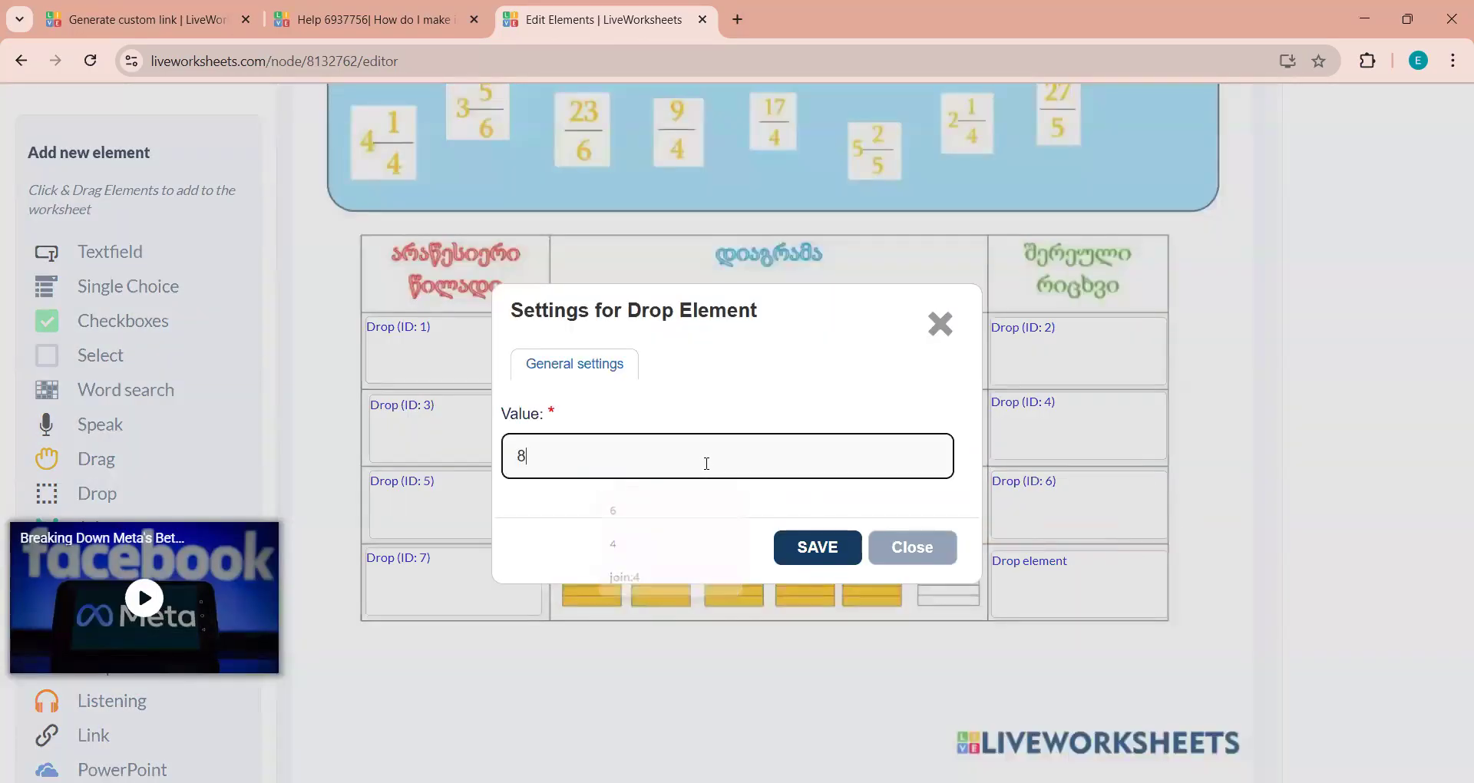
pyautogui.click(841, 550)
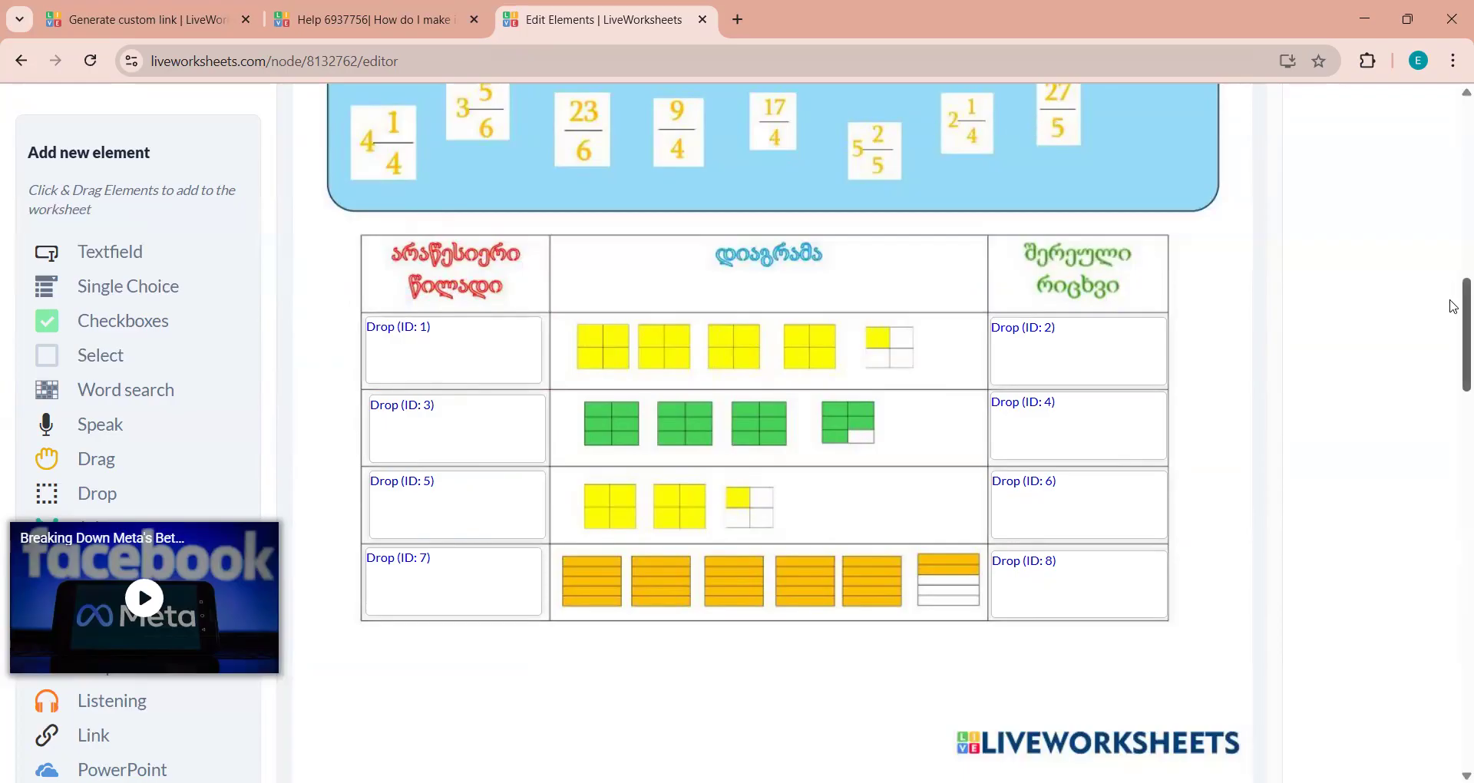
# Step: Add a Drag element to the worksheet and size it to cover the 17/4 card in the blue answer box
pyautogui.scroll(1, 1454, 306)
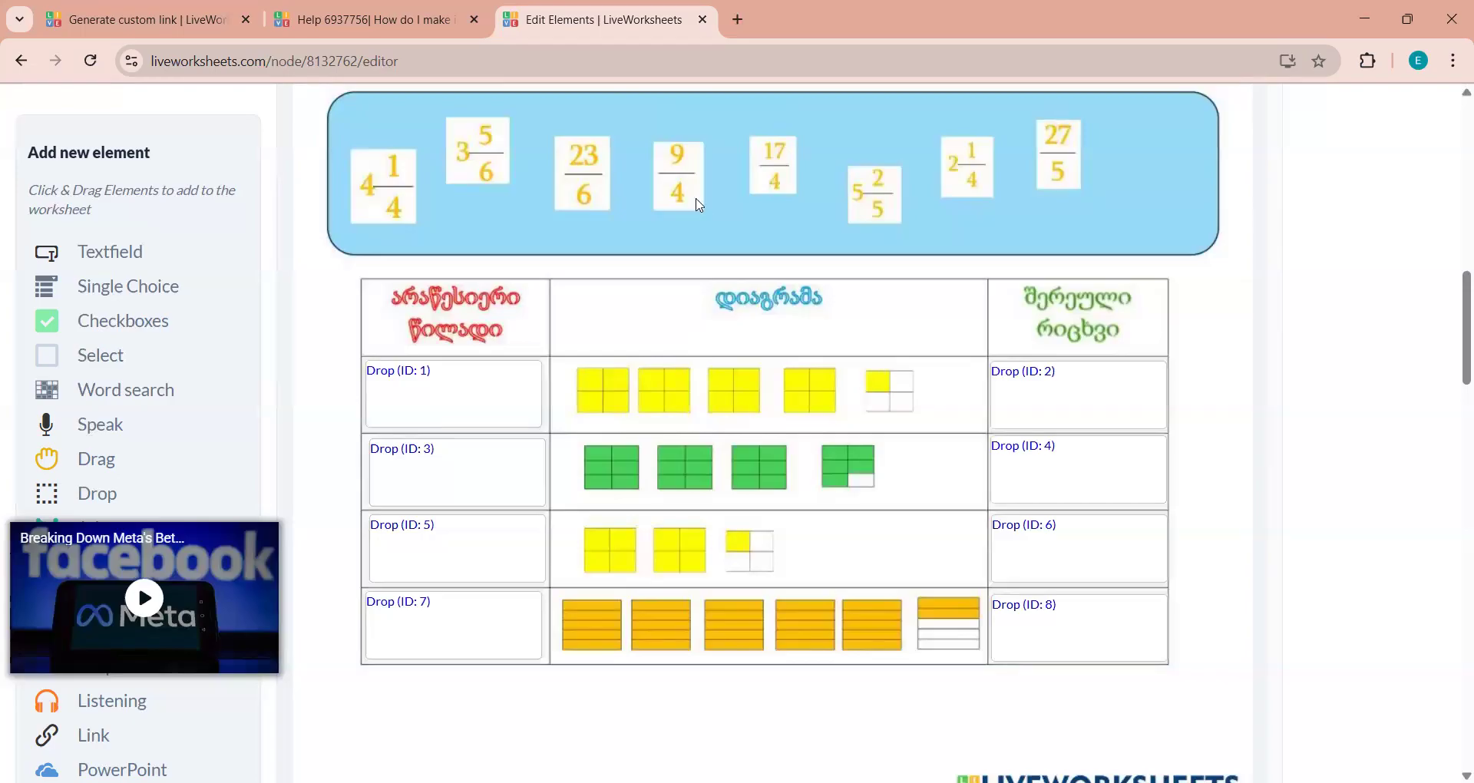
pyautogui.click(86, 461)
pyautogui.moveTo(320, 347)
pyautogui.moveTo(325, 310); pyautogui.dragTo(443, 238)
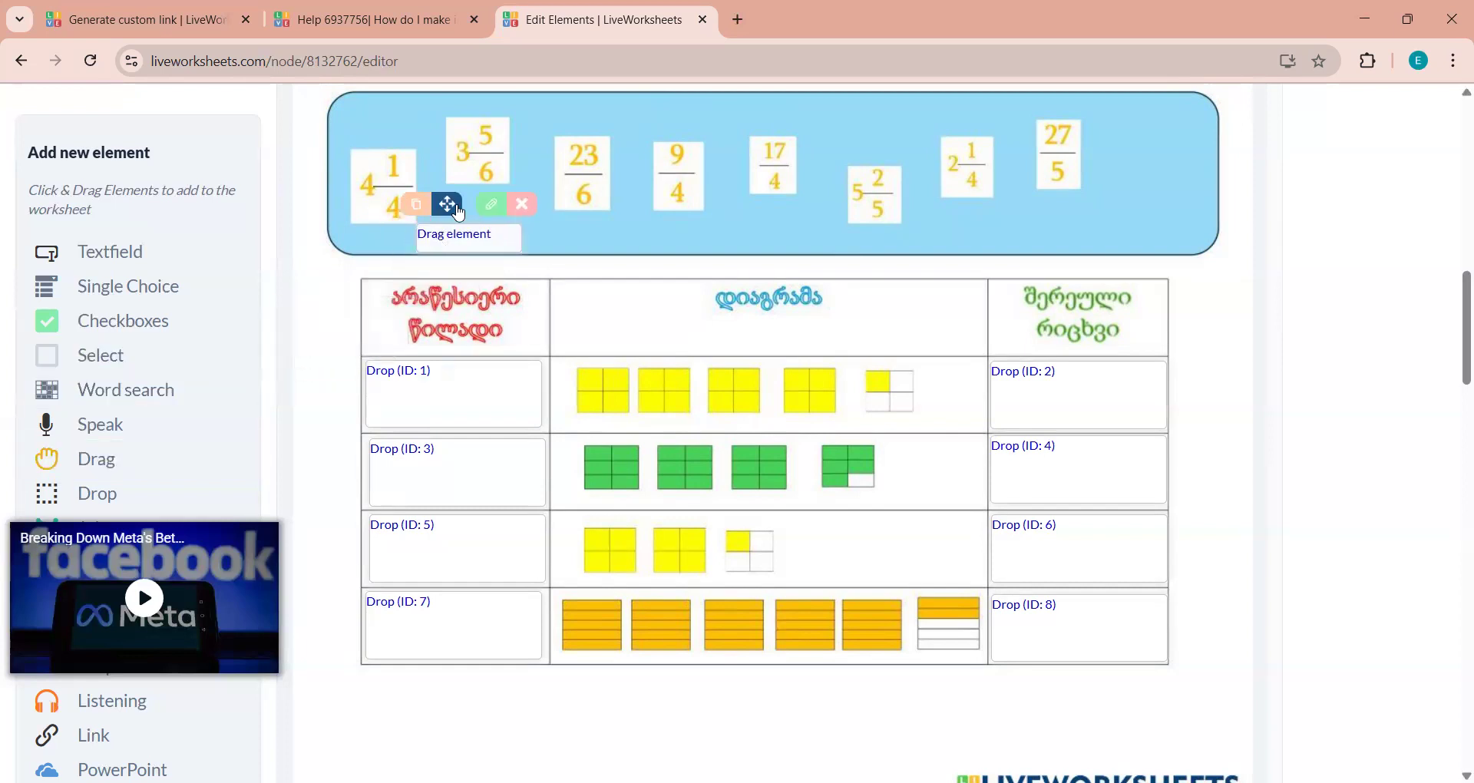
pyautogui.click(453, 205)
pyautogui.moveTo(516, 254); pyautogui.dragTo(541, 335)
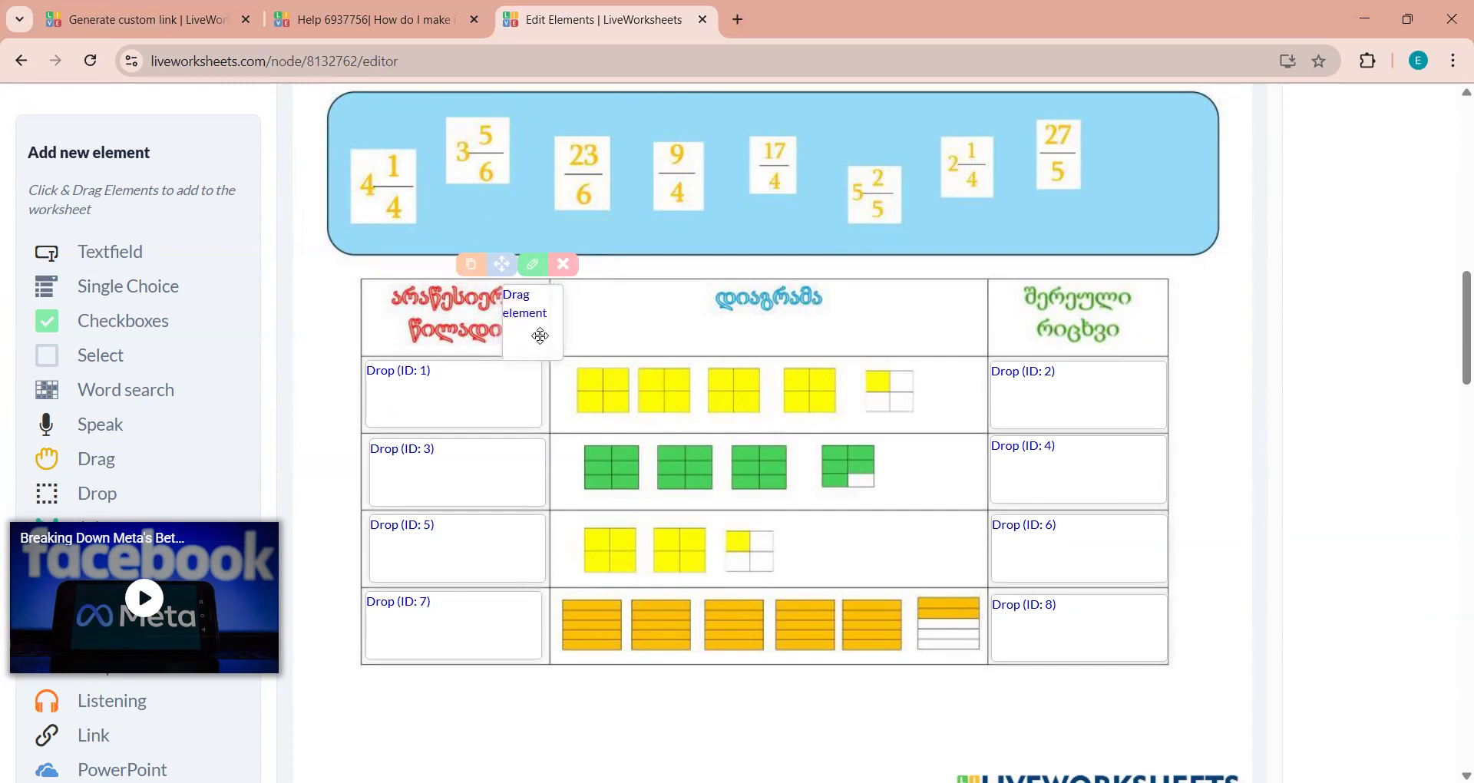
pyautogui.moveTo(544, 331); pyautogui.dragTo(769, 162)
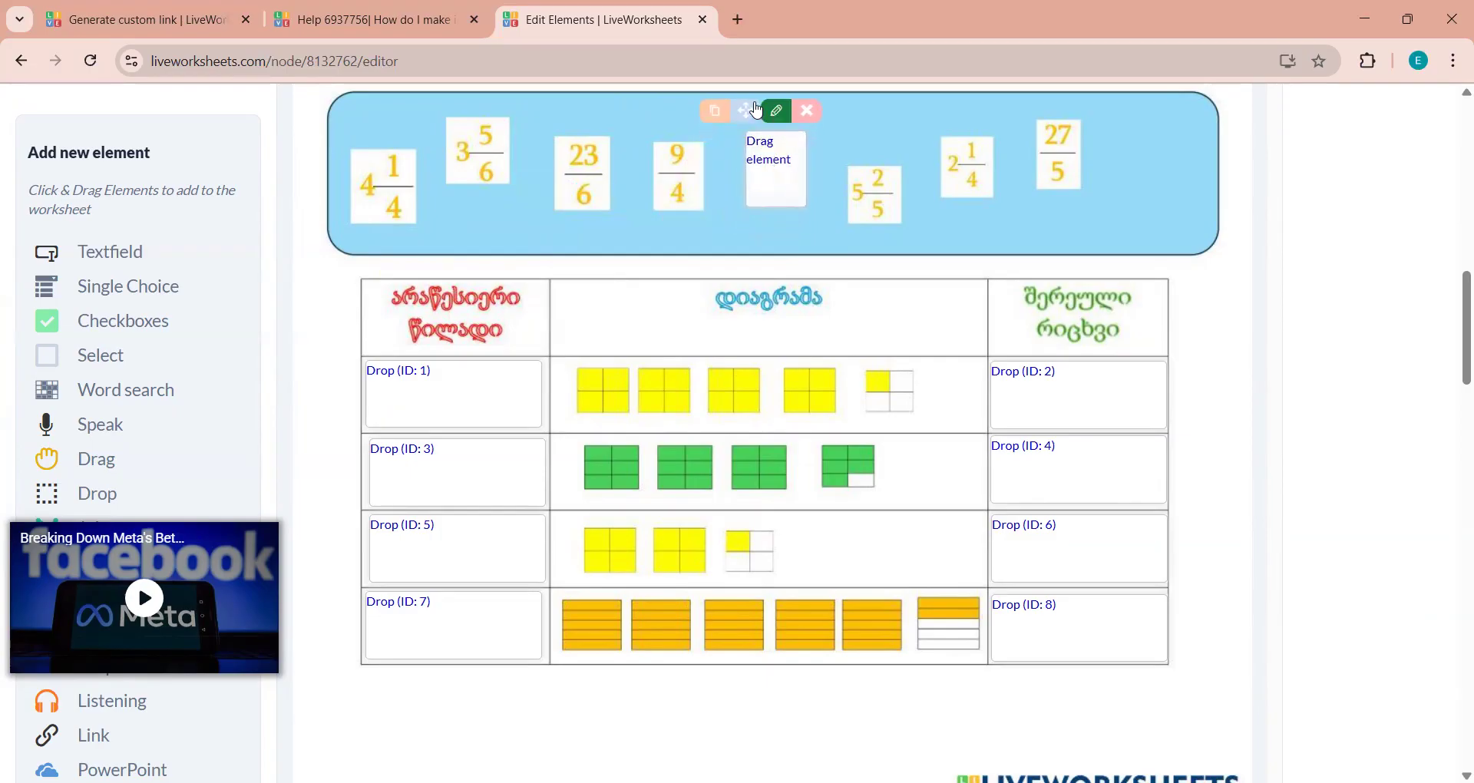
pyautogui.moveTo(810, 205); pyautogui.dragTo(786, 181)
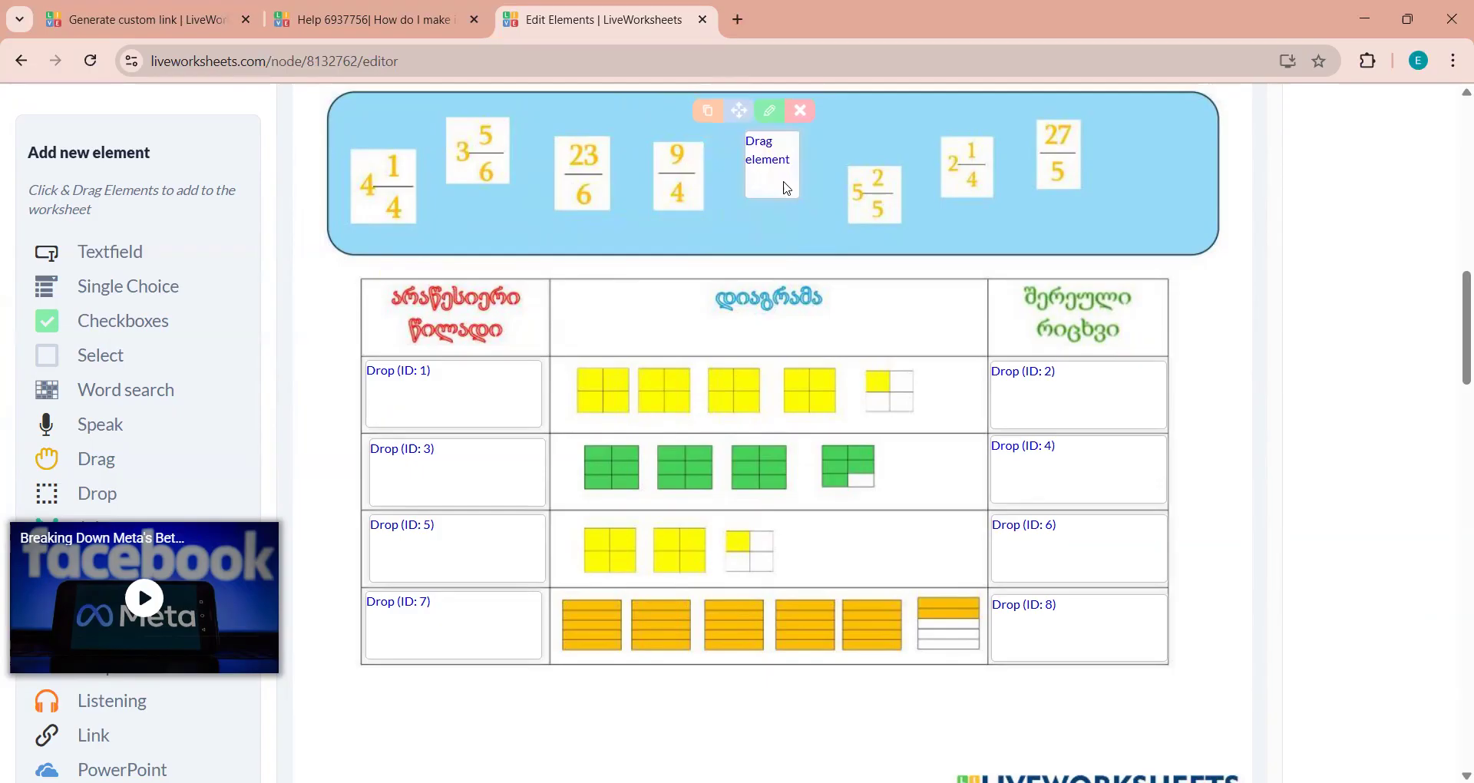
# Step: Set the value of the Drag element over 17/4 to 1 and save its settings
pyautogui.click(771, 113)
pyautogui.click(576, 465)
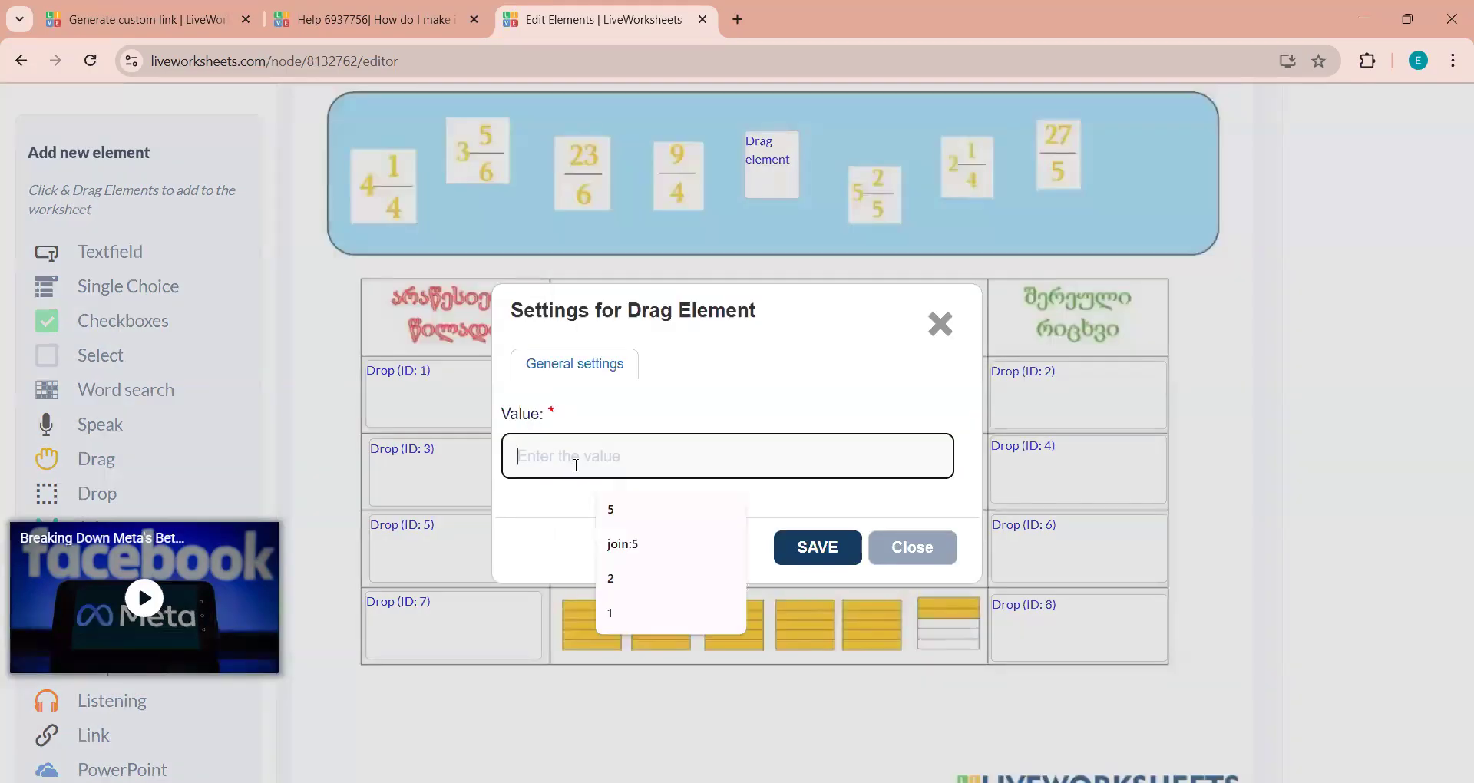
pyautogui.click(643, 612)
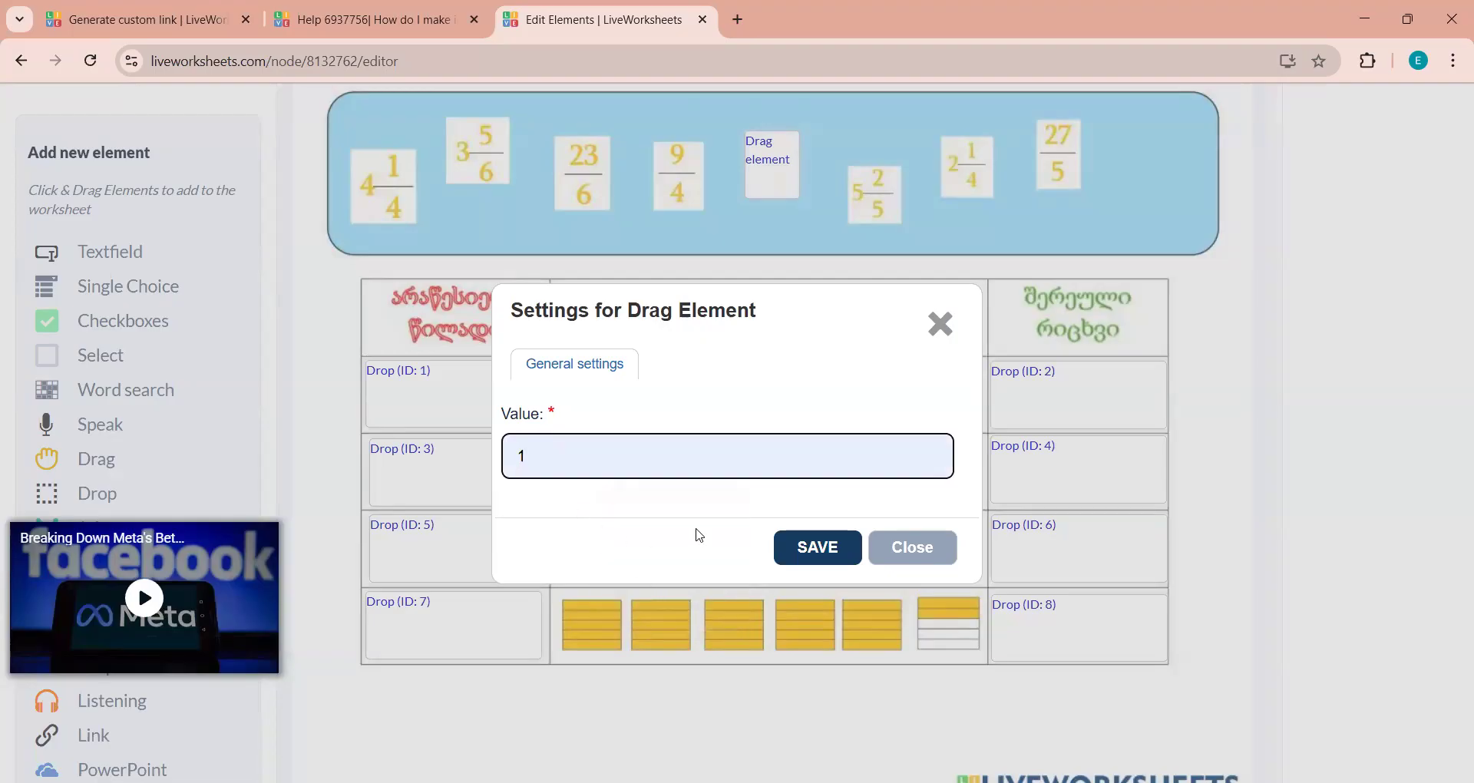
pyautogui.click(814, 556)
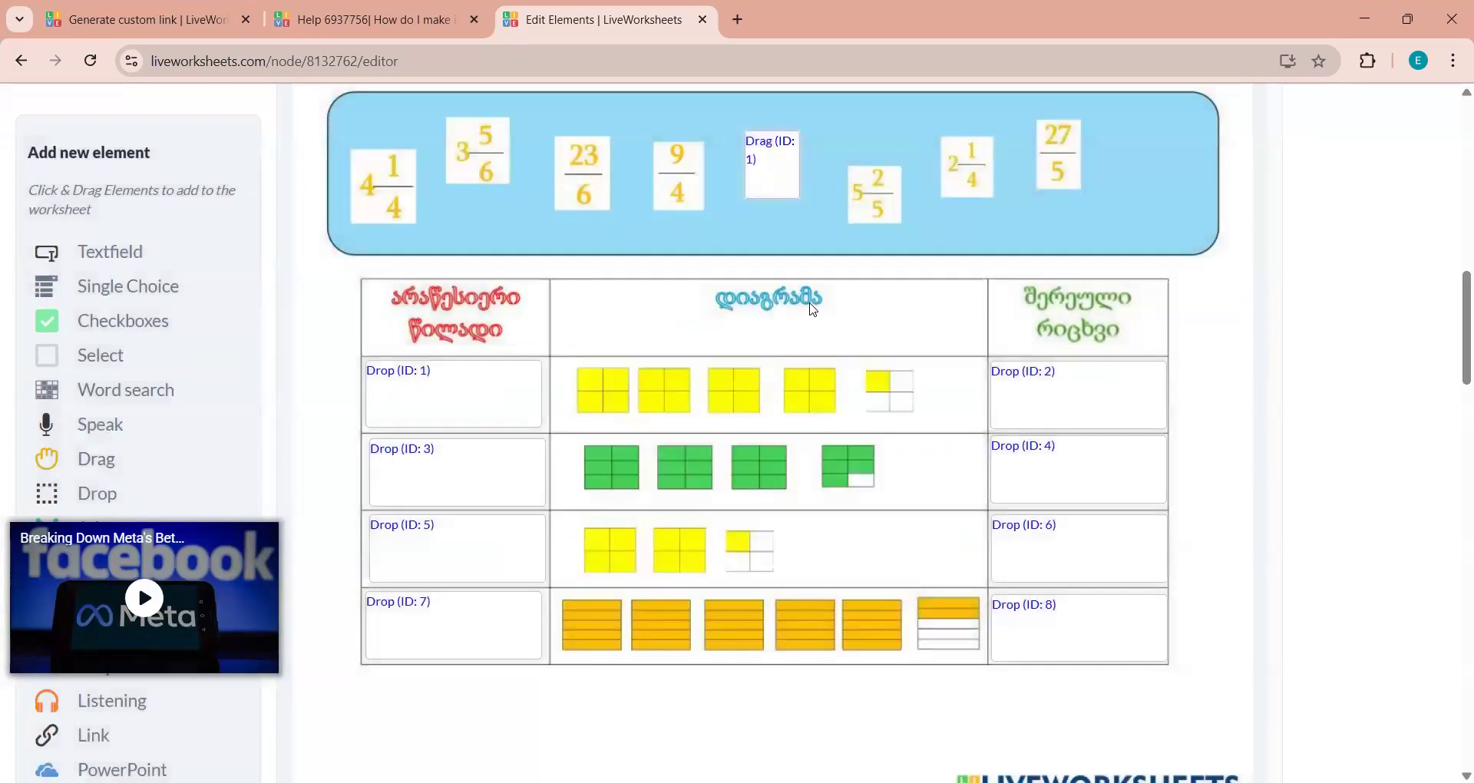
# Step: Duplicate the 17/4 Drag element, place the copy over the 4 1/4 card and resize it to fit
pyautogui.moveTo(776, 186)
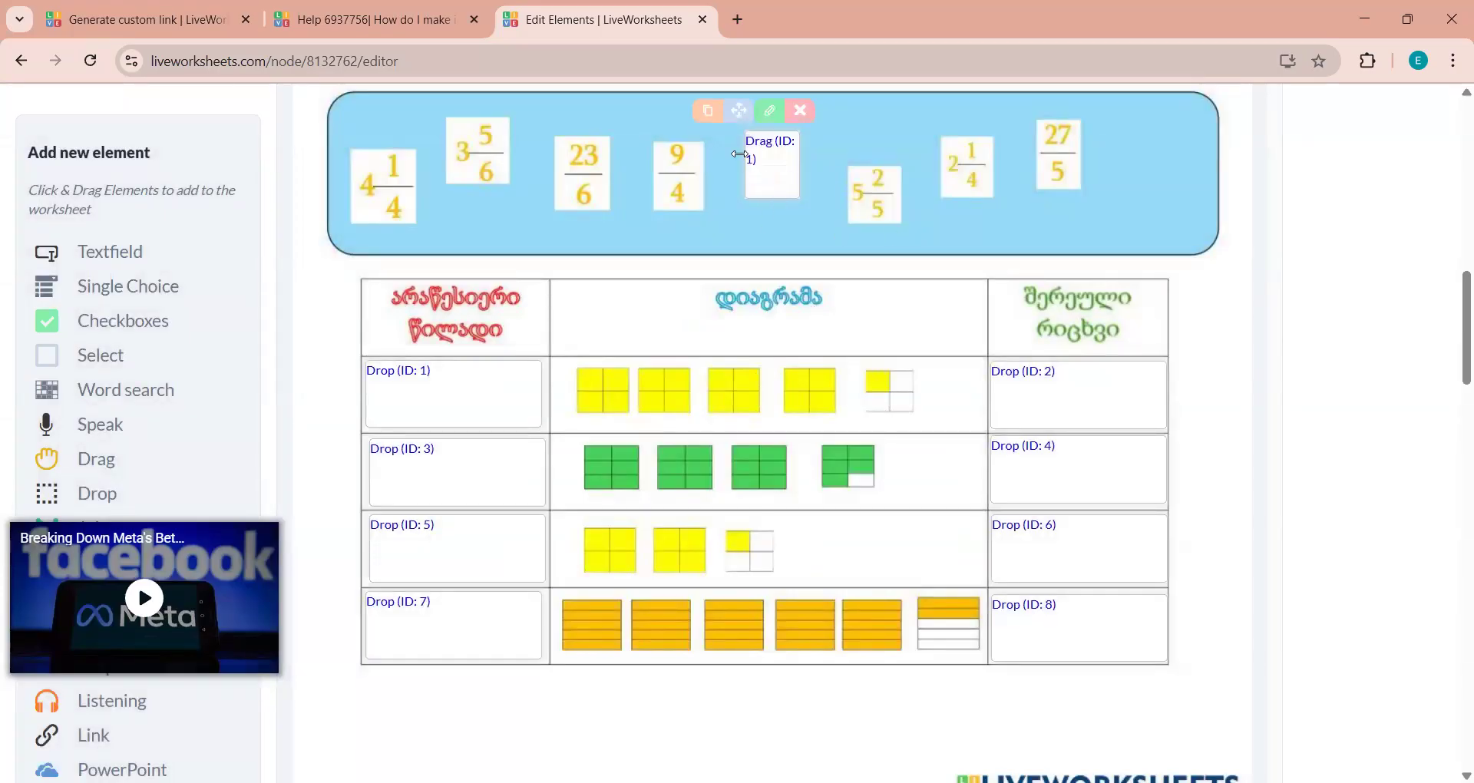
pyautogui.click(708, 127)
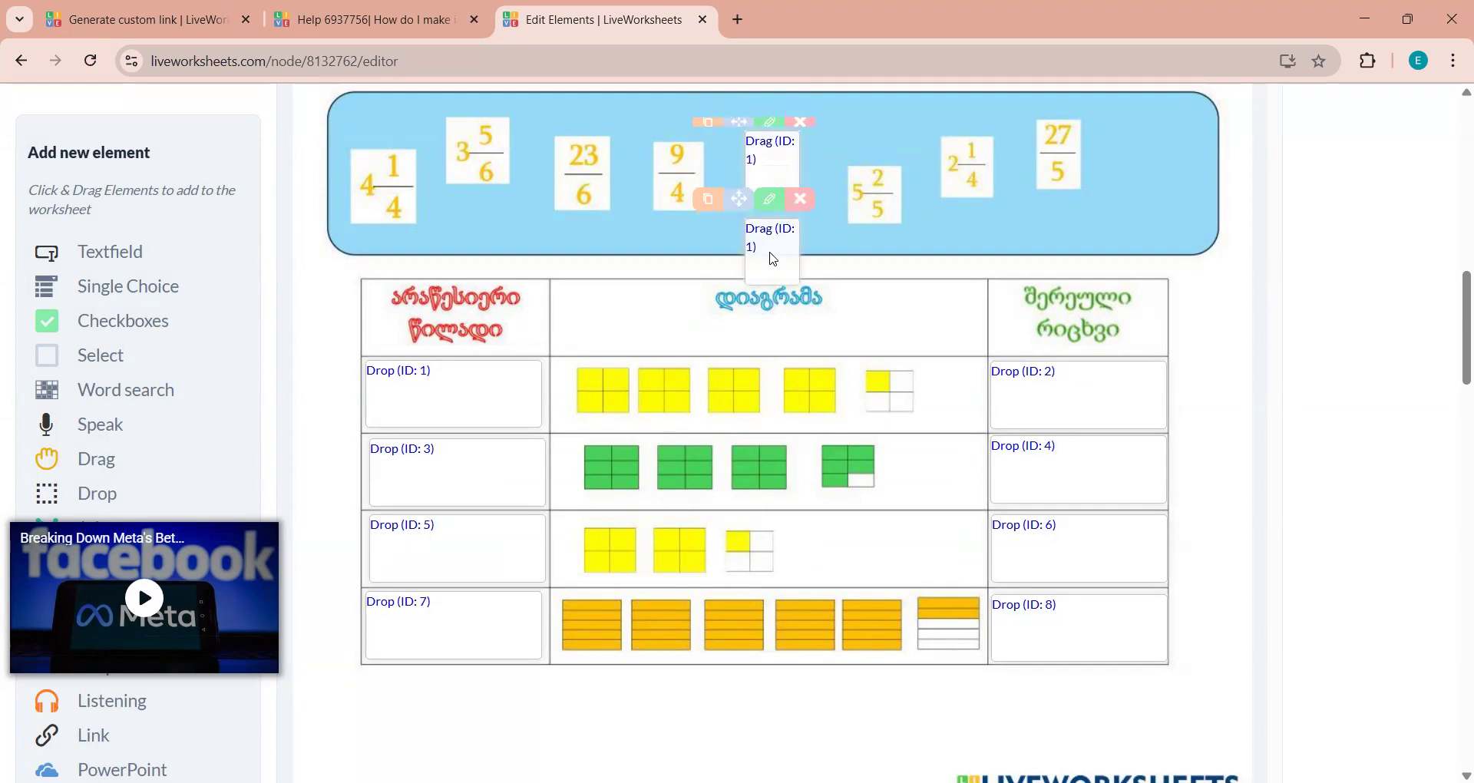
pyautogui.moveTo(773, 245); pyautogui.dragTo(381, 191)
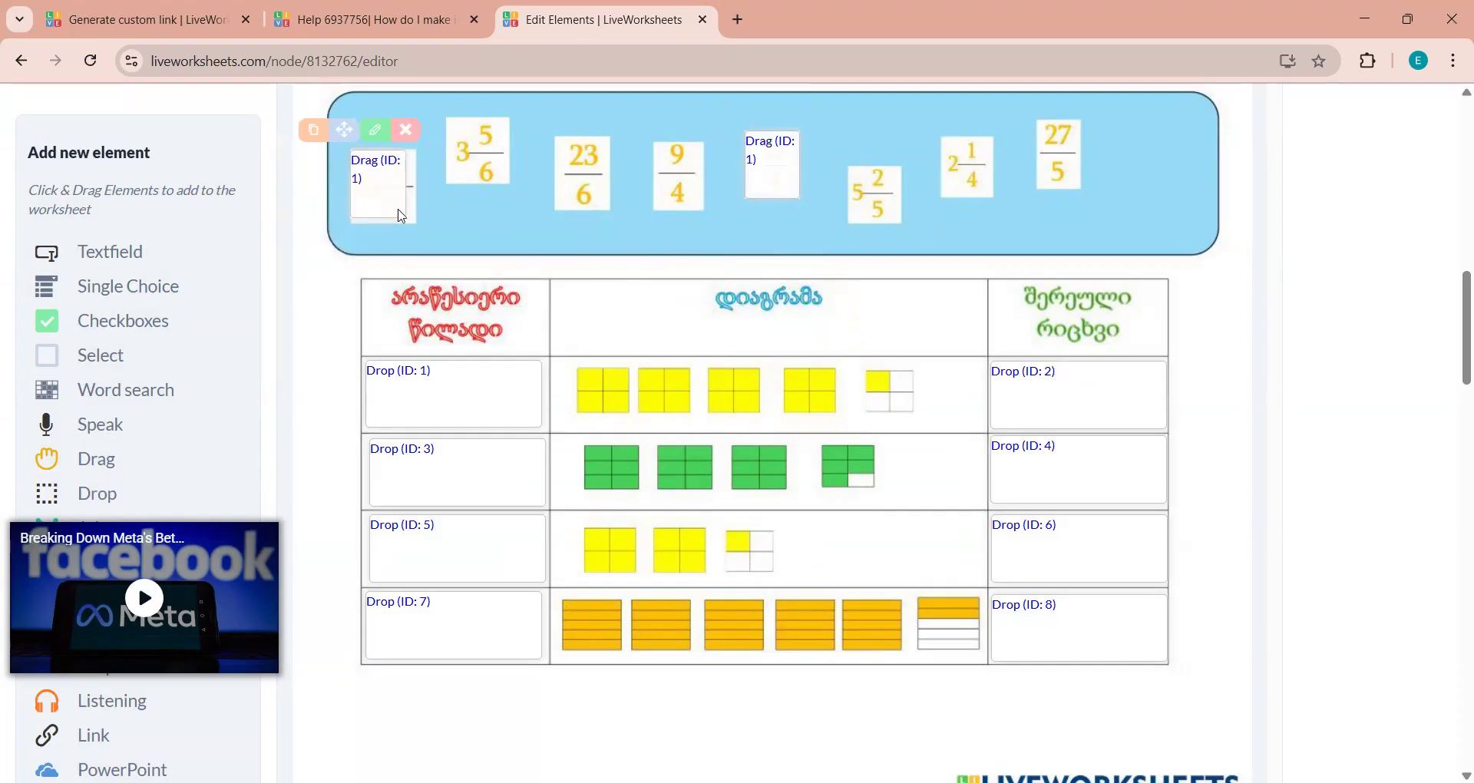
pyautogui.click(334, 138)
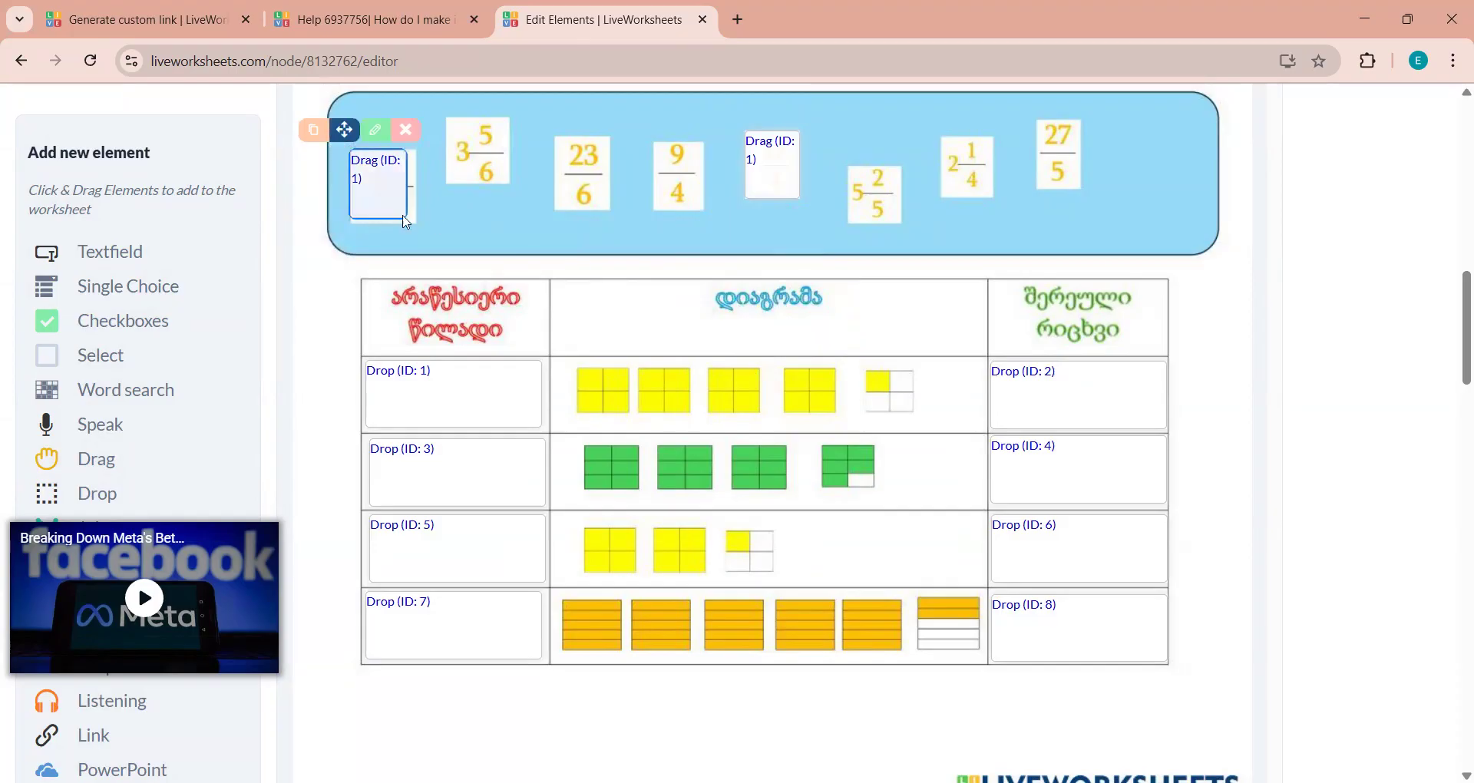
pyautogui.moveTo(408, 203); pyautogui.dragTo(394, 223)
# Step: Set the value of the Drag element over 4 1/4 to 2 and save its settings
pyautogui.click(383, 132)
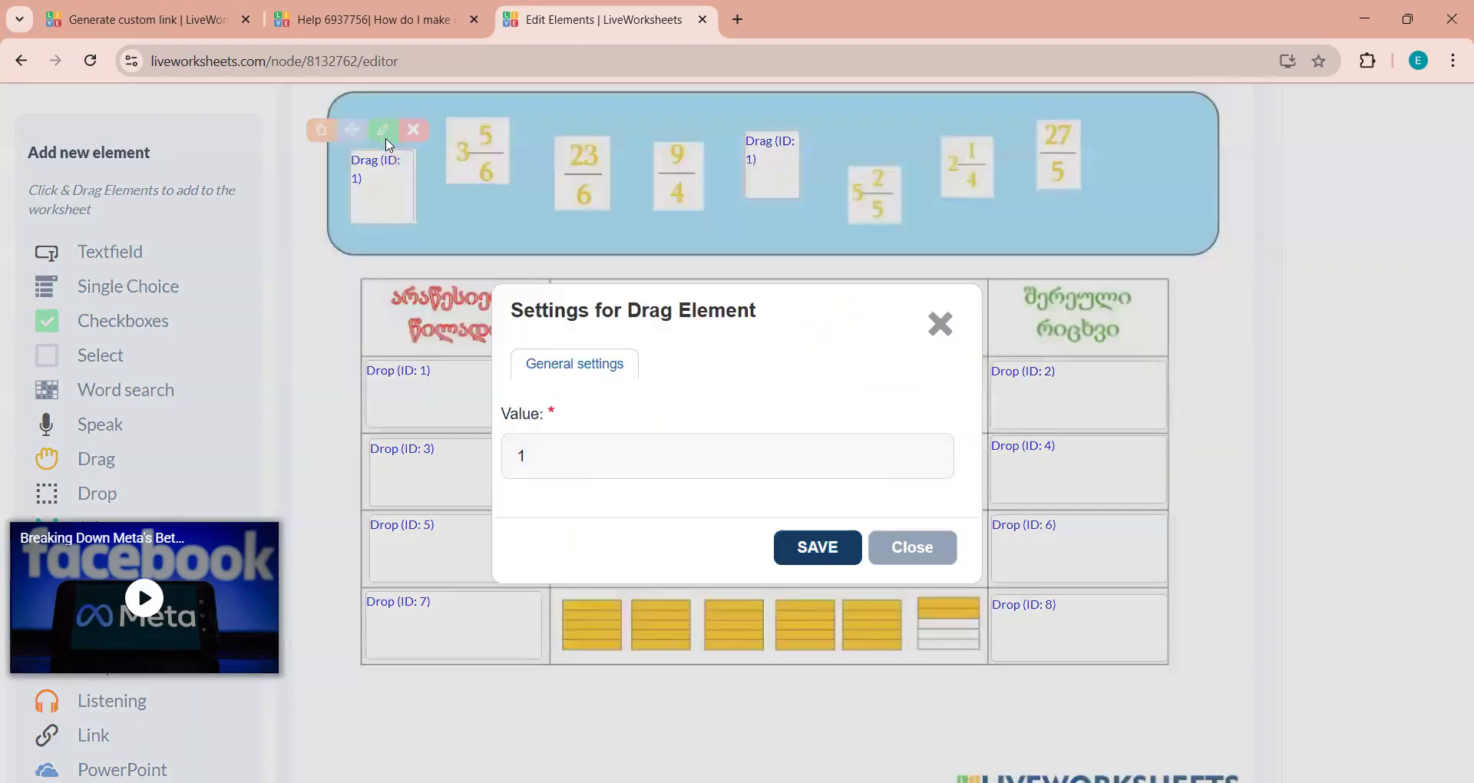
pyautogui.click(551, 440)
pyautogui.press('BackSpace')
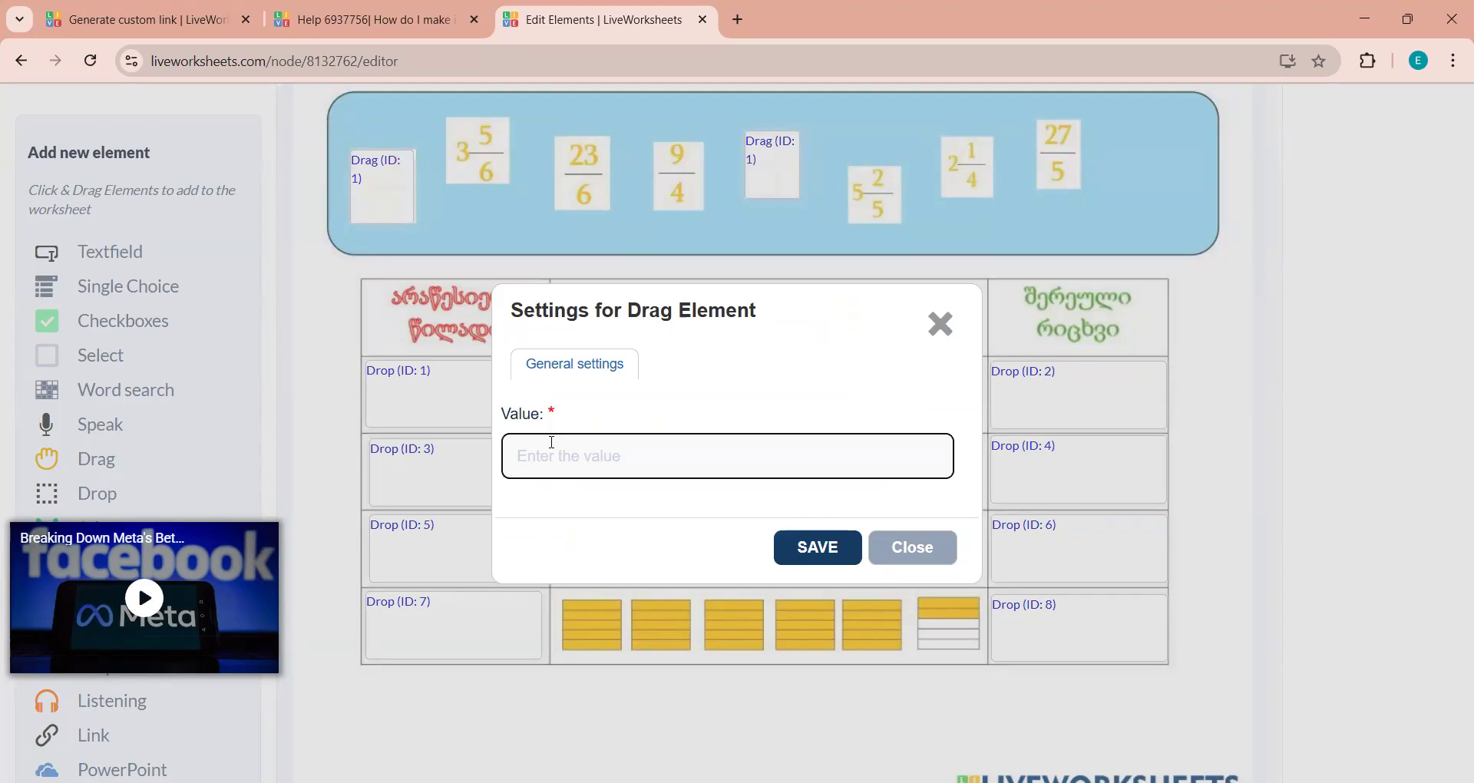
pyautogui.write('2')
pyautogui.click(810, 546)
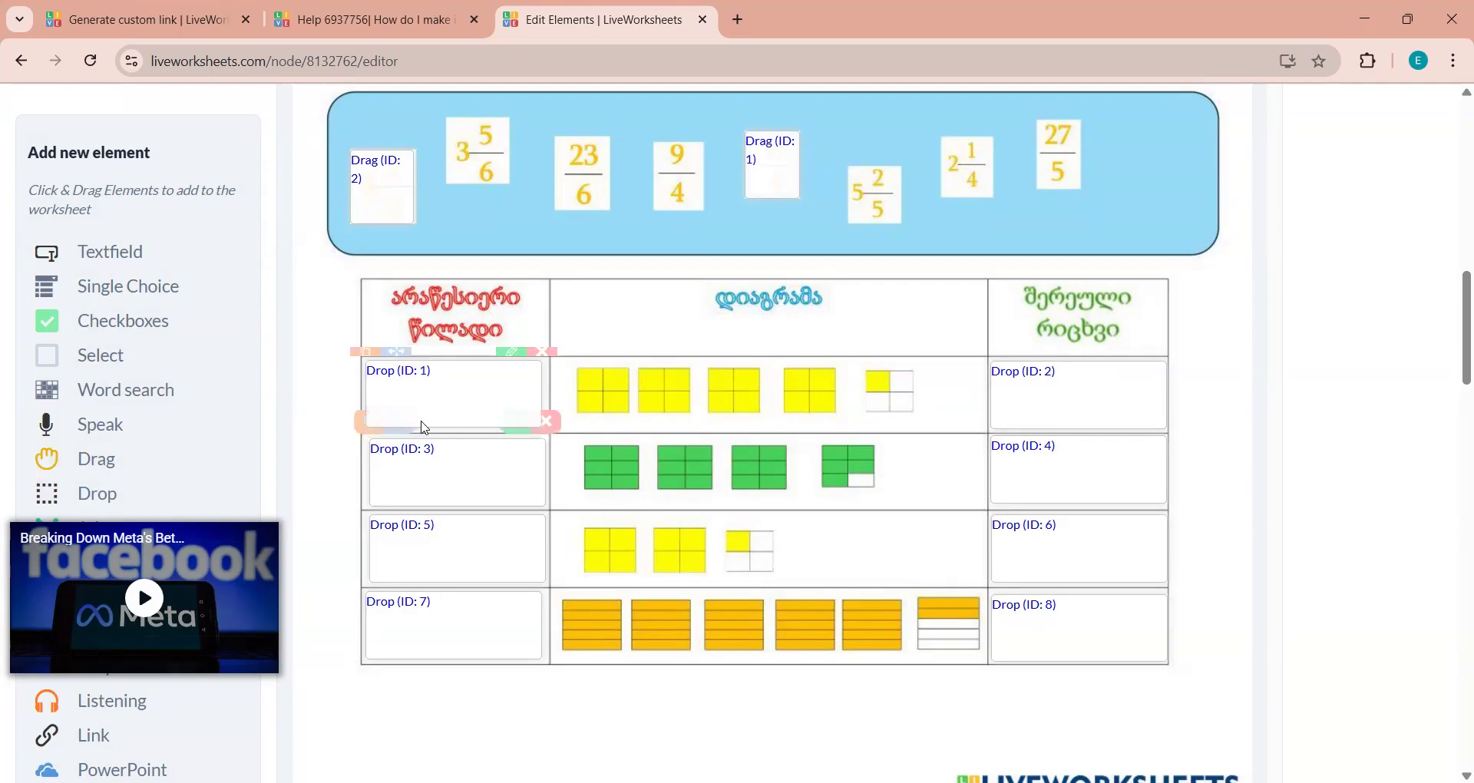
# Step: Duplicate the 4 1/4 Drag element onto the 23/6 card and set the copy's value to 3
pyautogui.moveTo(379, 193)
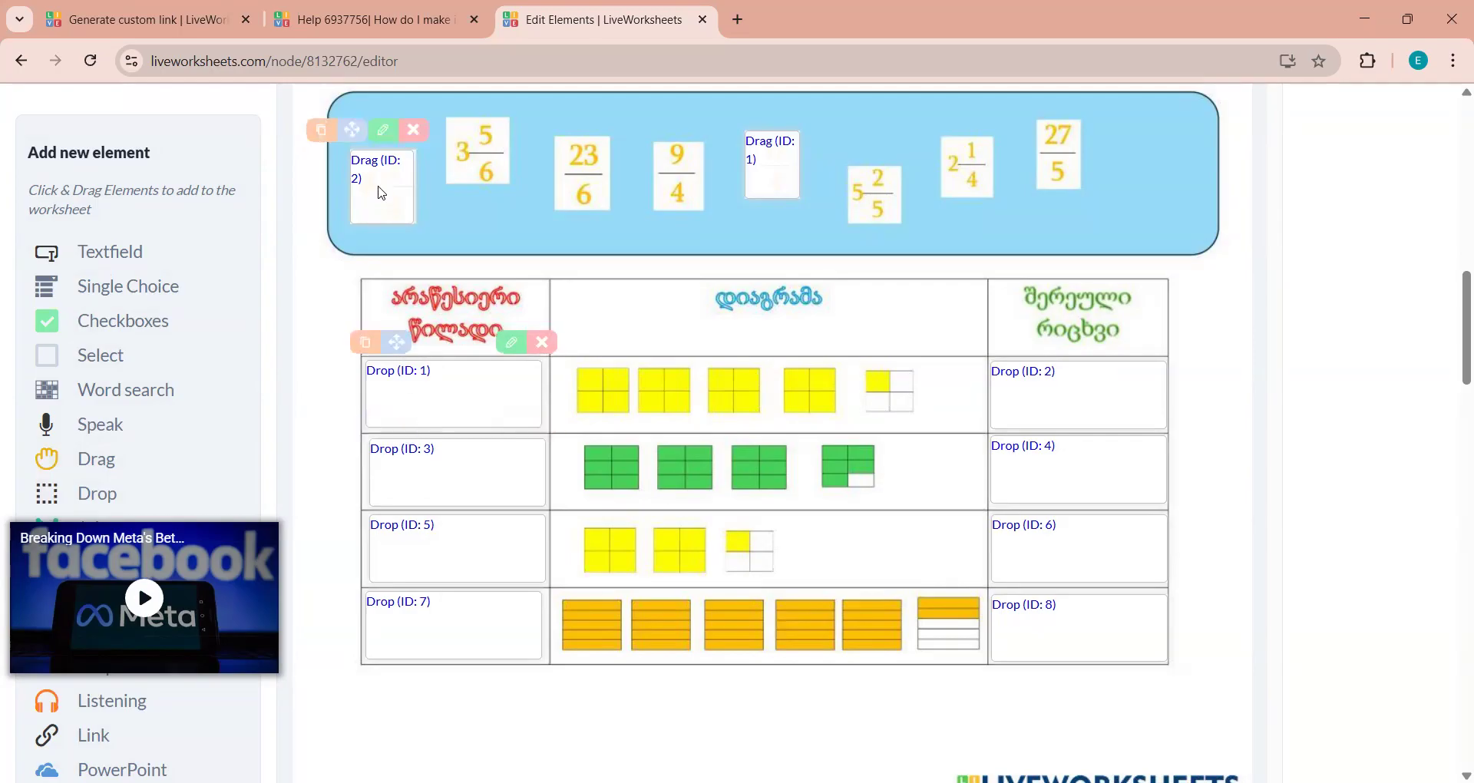
pyautogui.click(321, 130)
pyautogui.moveTo(384, 290); pyautogui.dragTo(580, 182)
pyautogui.moveTo(578, 167)
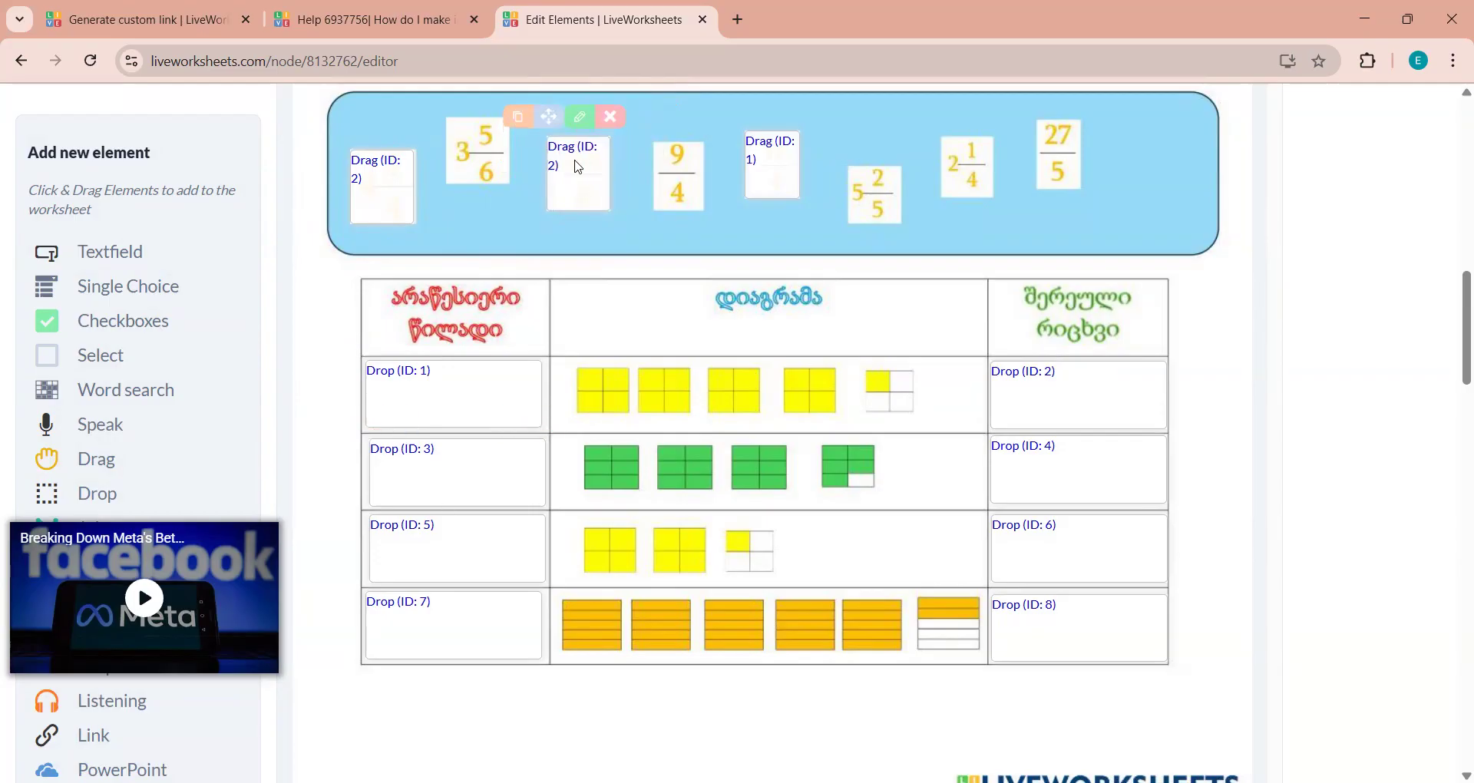
pyautogui.click(580, 117)
pyautogui.click(543, 459)
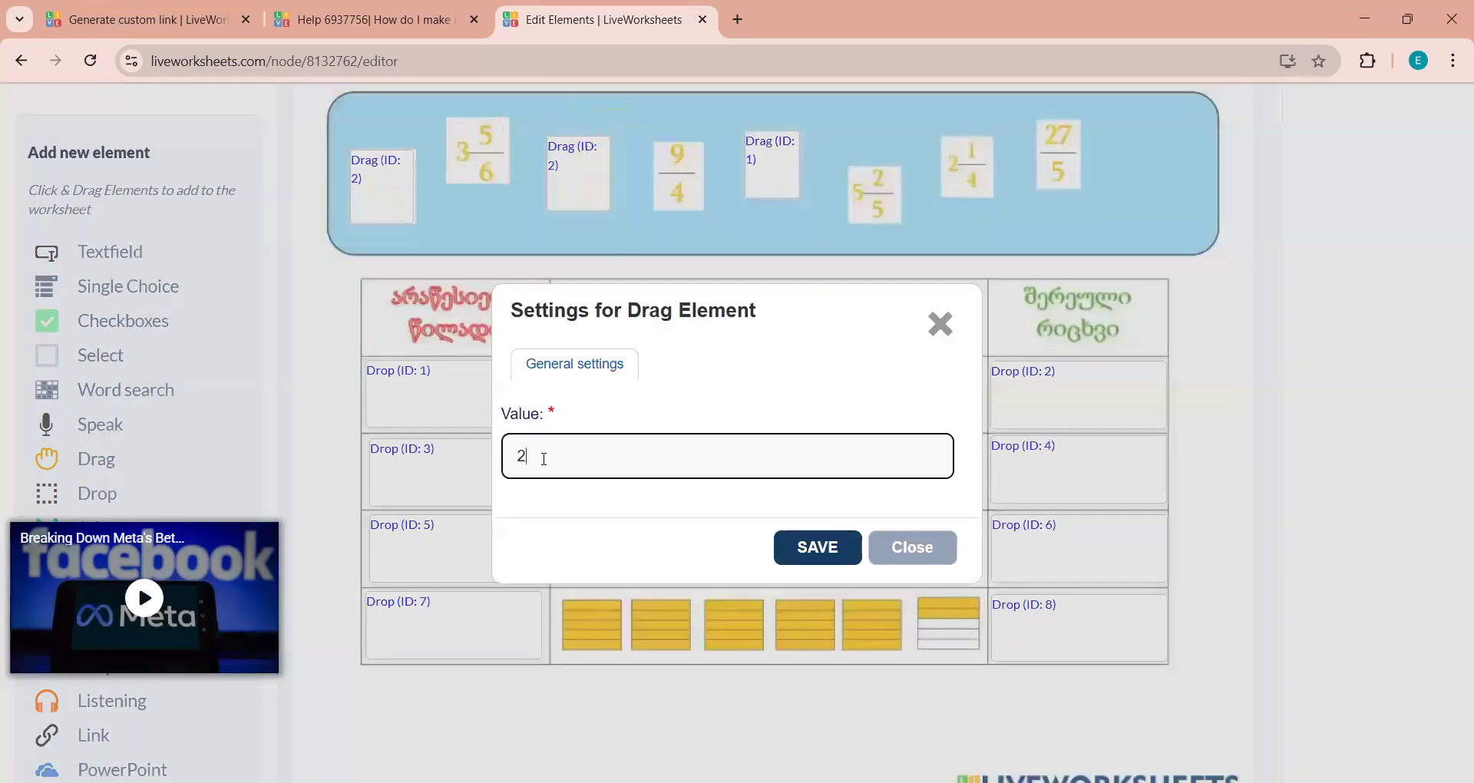
pyautogui.press('BackSpace')
pyautogui.write('3')
pyautogui.click(814, 547)
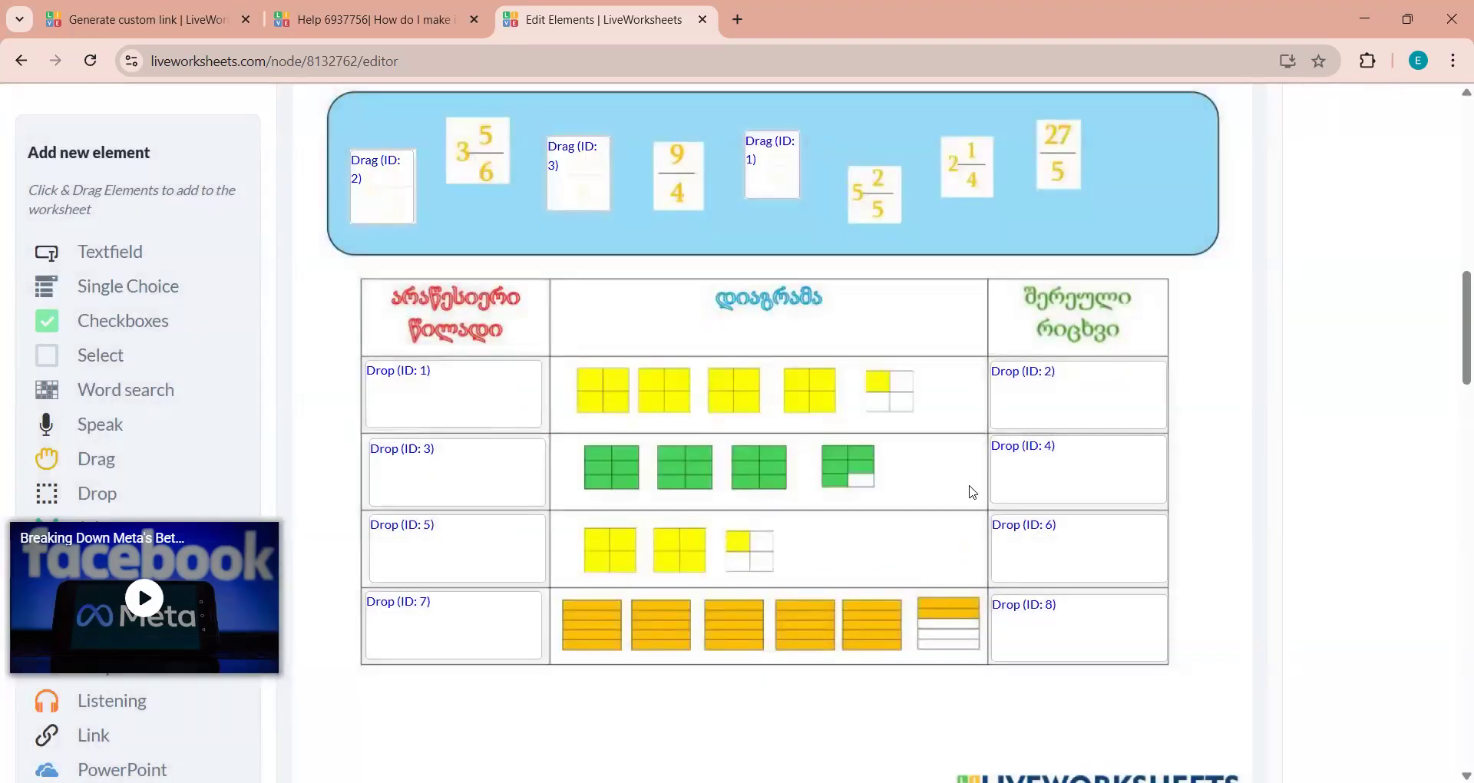
# Step: Duplicate the 23/6 Drag element onto the 3 5/6 card and set the copy's value to 4
pyautogui.moveTo(1034, 444)
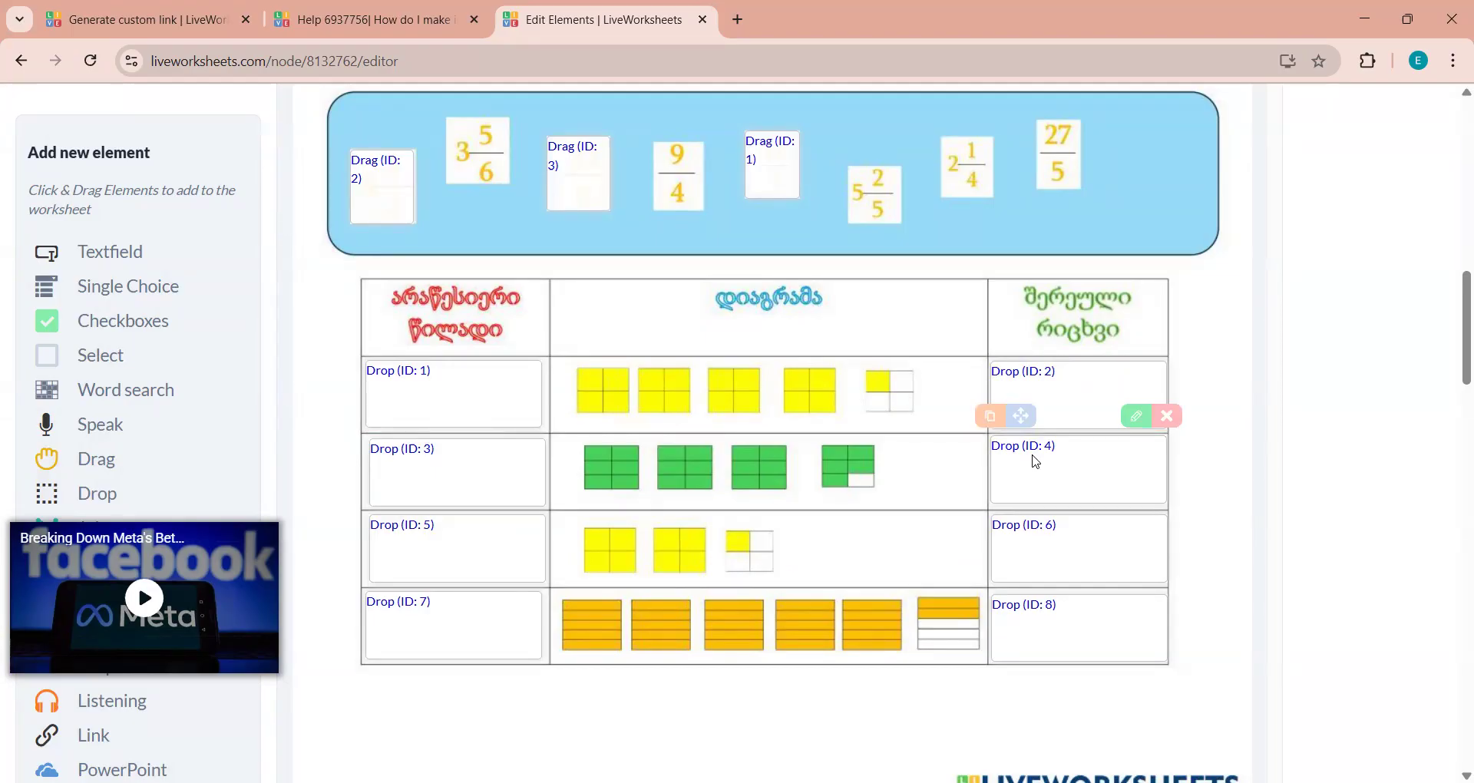
pyautogui.click(519, 116)
pyautogui.moveTo(567, 273); pyautogui.dragTo(473, 159)
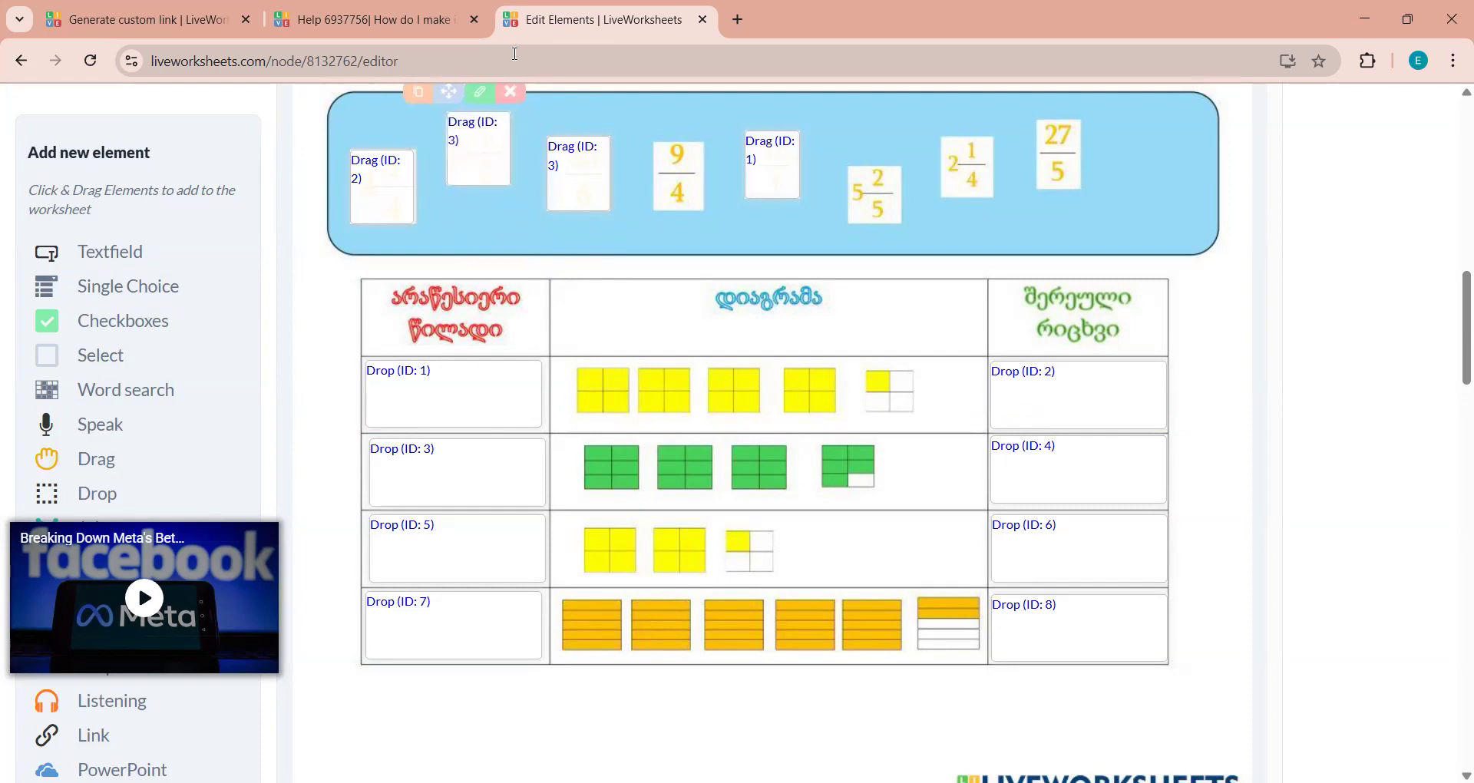
pyautogui.click(480, 92)
pyautogui.click(551, 464)
pyautogui.press('BackSpace')
pyautogui.write('4')
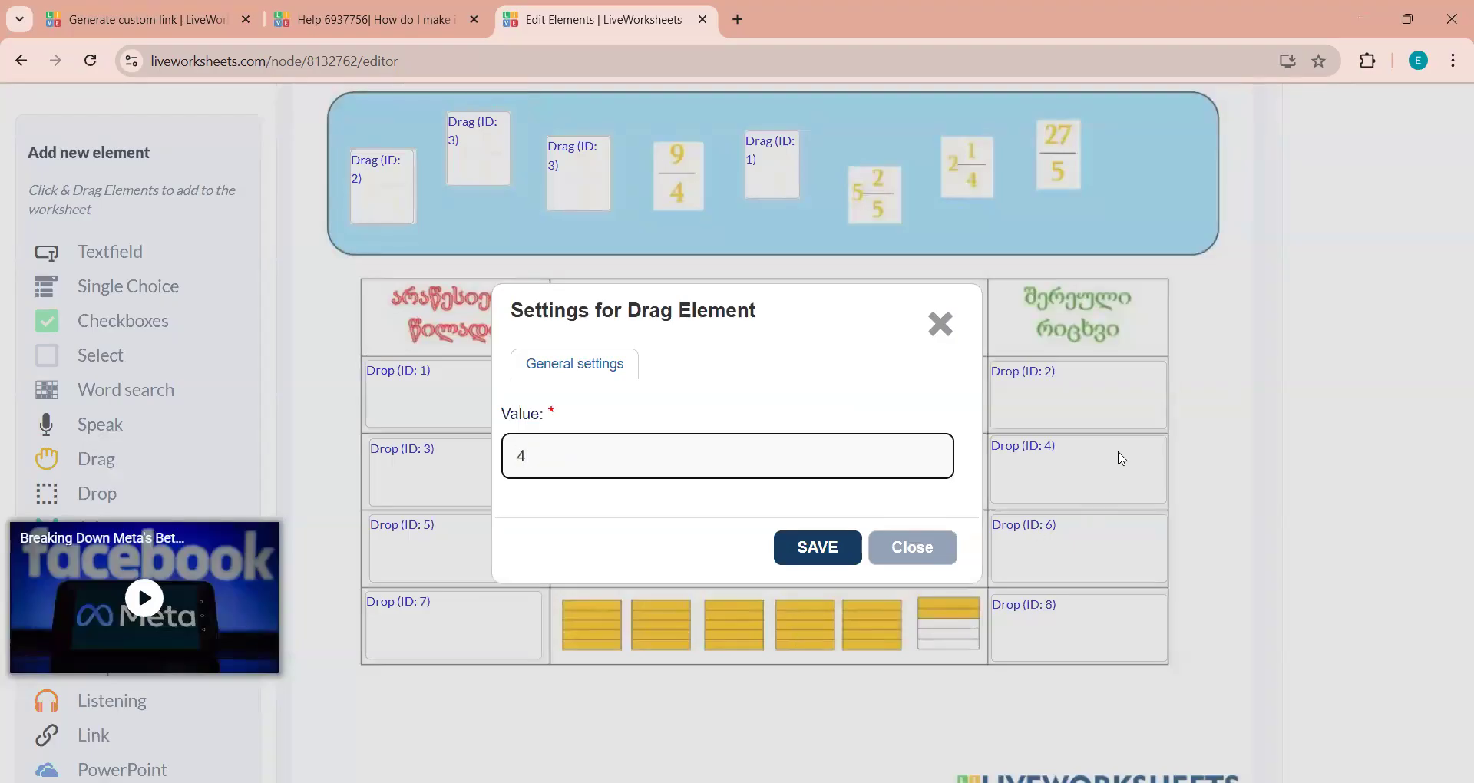
pyautogui.click(837, 548)
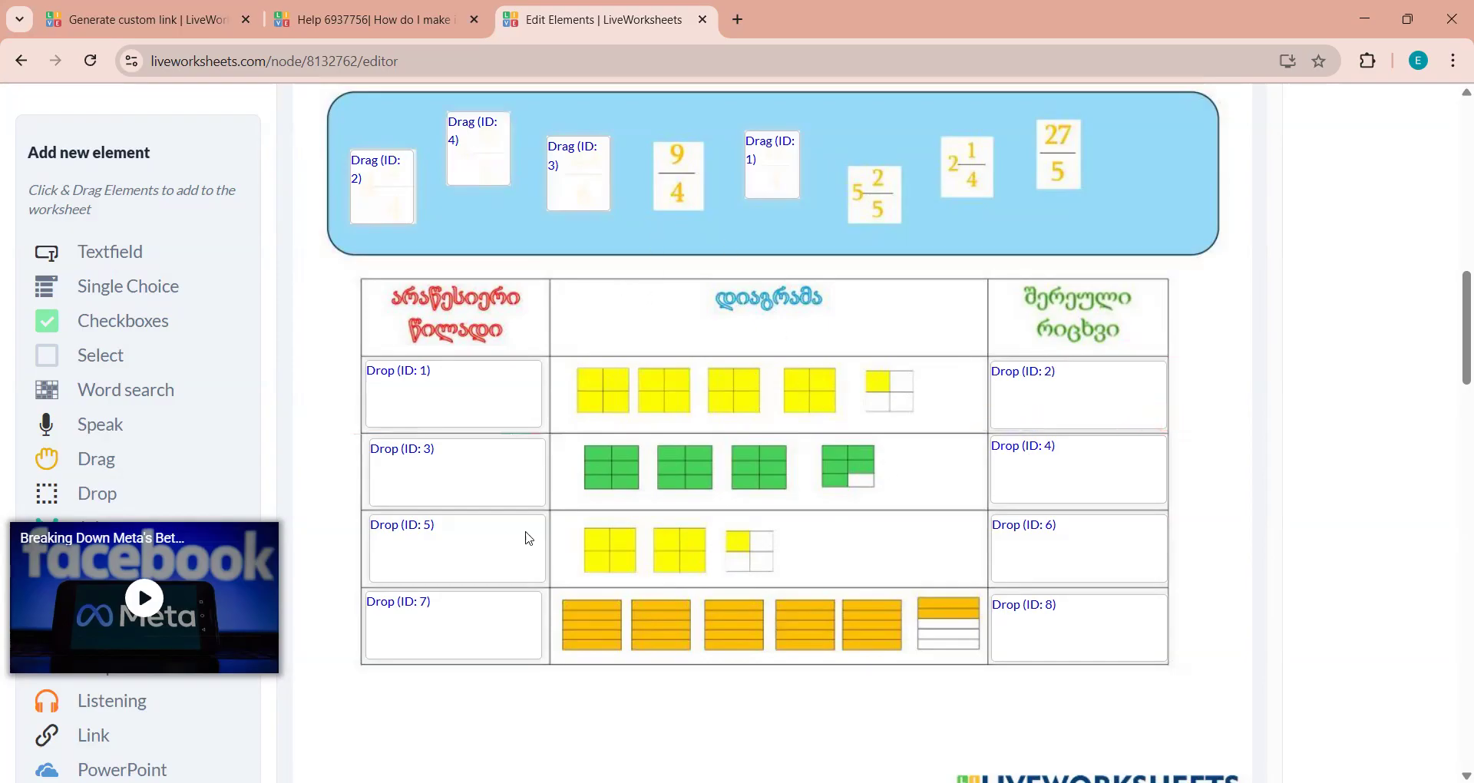
# Step: Duplicate the 23/6 Drag element onto the 9/4 card and set the copy's value to 5
pyautogui.moveTo(433, 539)
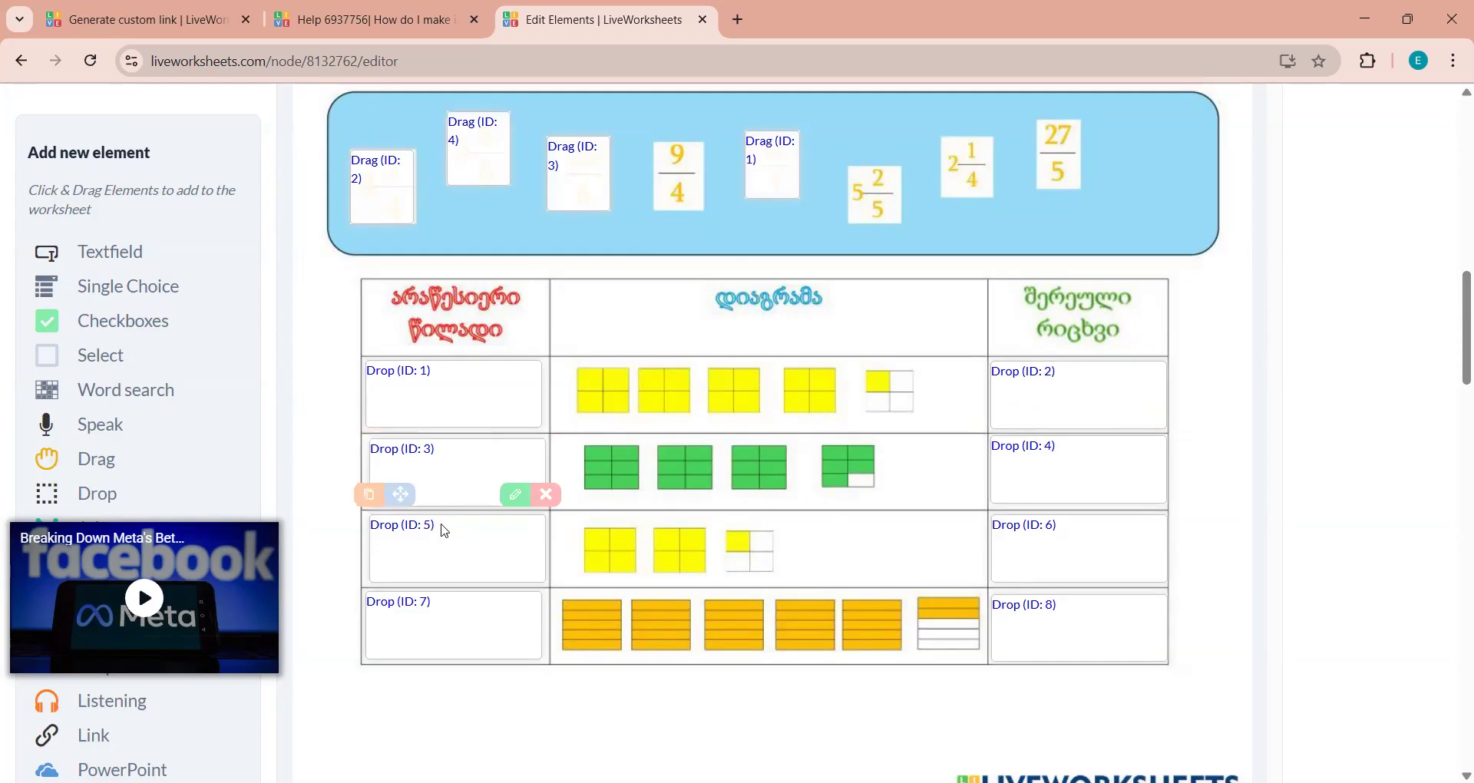
pyautogui.click(520, 125)
pyautogui.moveTo(605, 251); pyautogui.dragTo(676, 176)
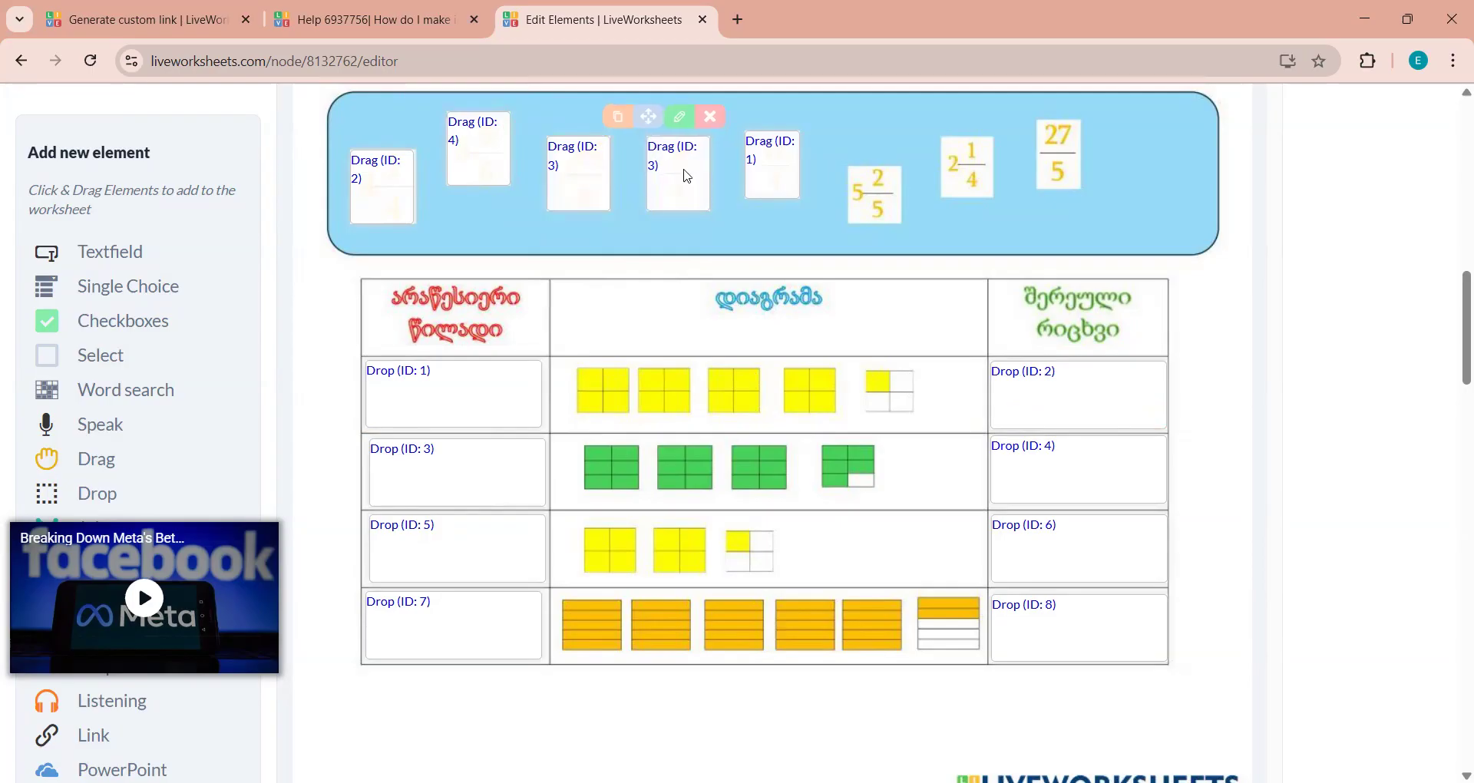
pyautogui.click(680, 119)
pyautogui.click(537, 454)
pyautogui.press('BackSpace')
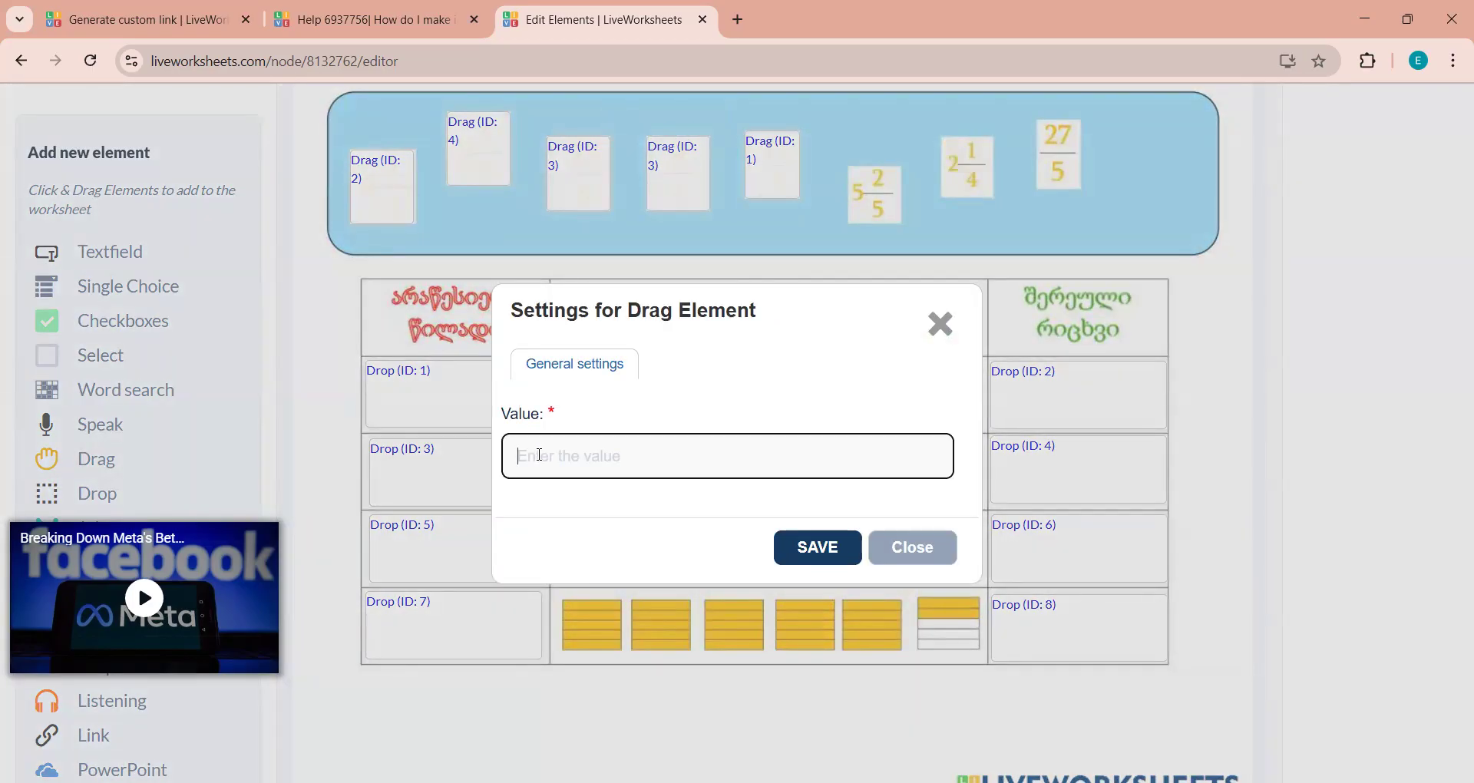
pyautogui.write('5')
pyautogui.click(834, 548)
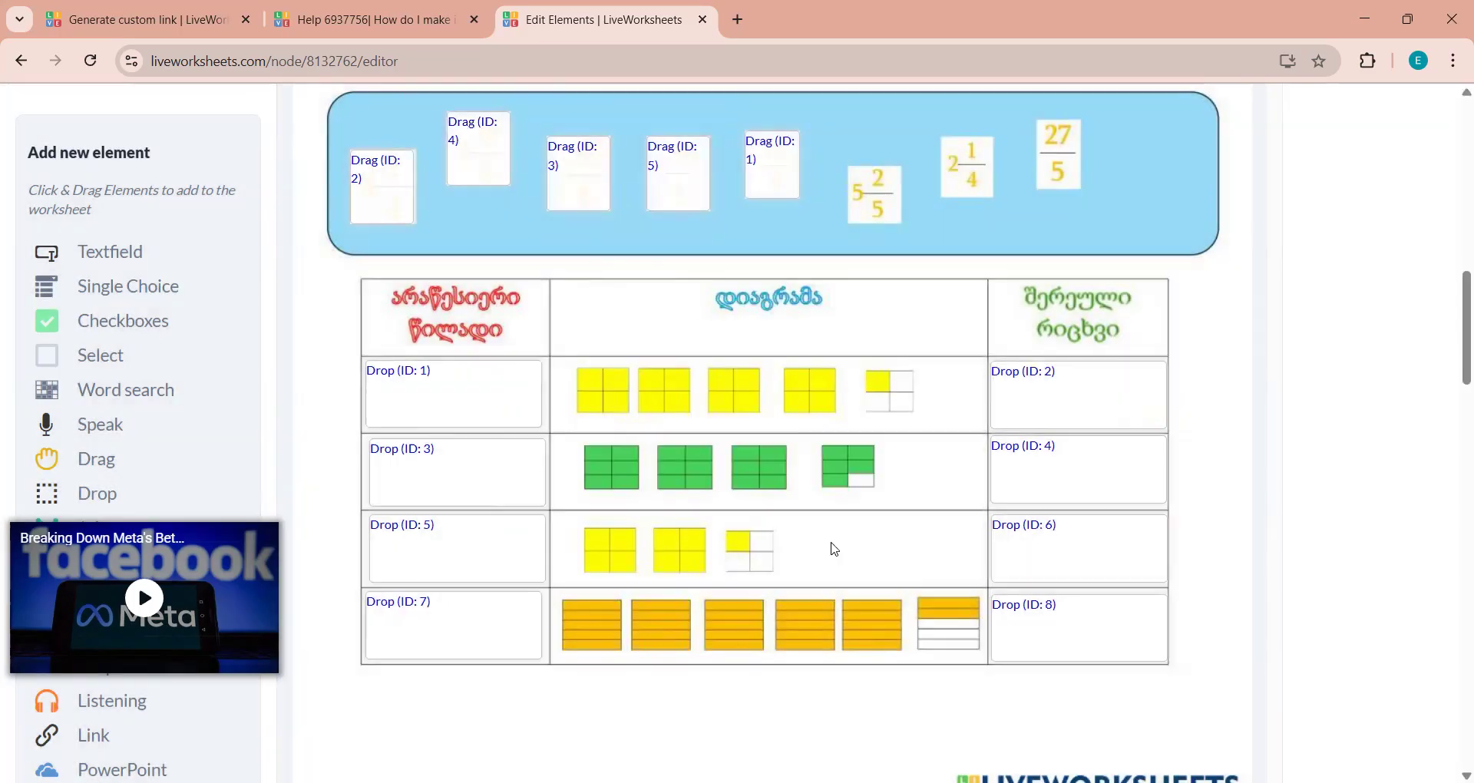
# Step: Duplicate the 17/4 Drag element onto the 2 1/4 card and set the copy's value to 6
pyautogui.moveTo(1041, 537)
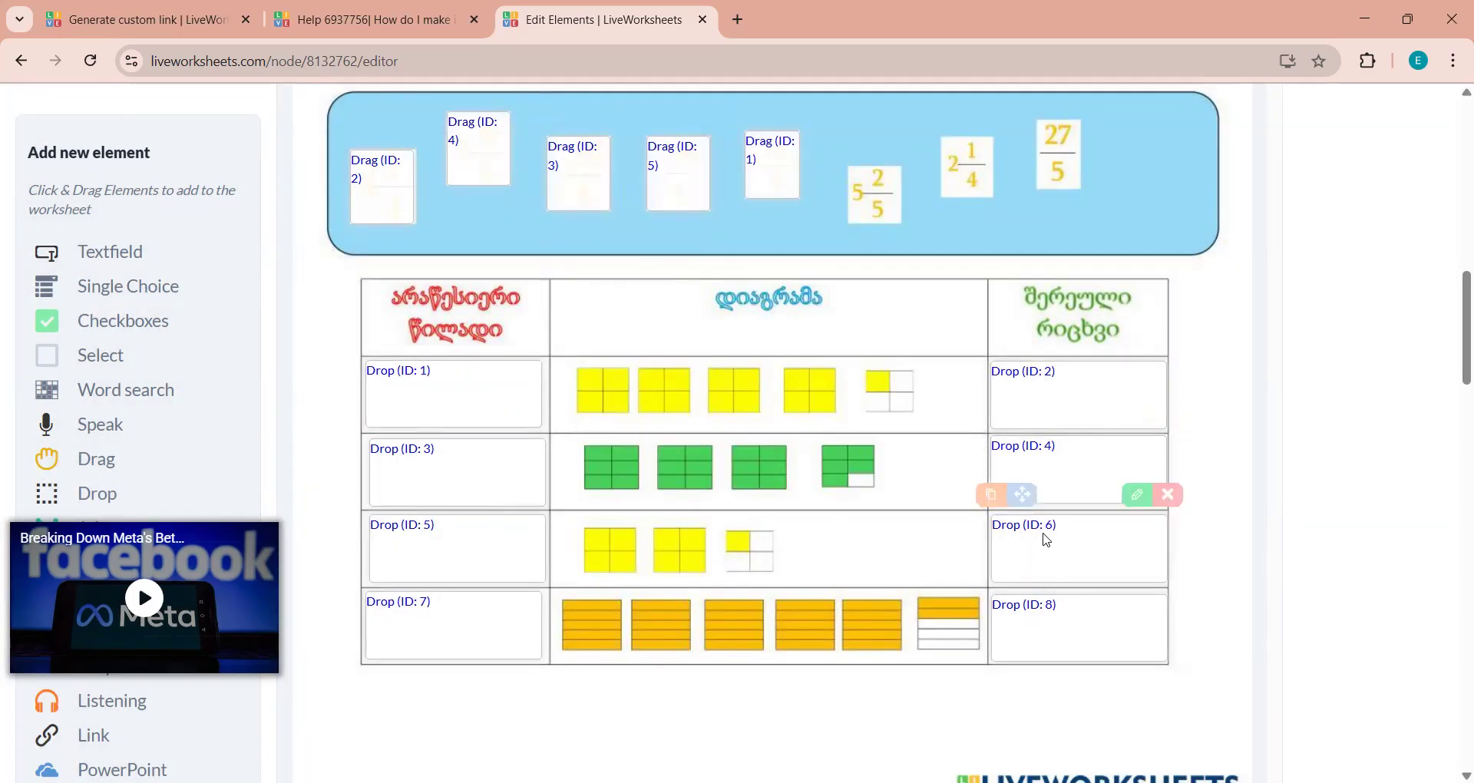
pyautogui.moveTo(803, 167)
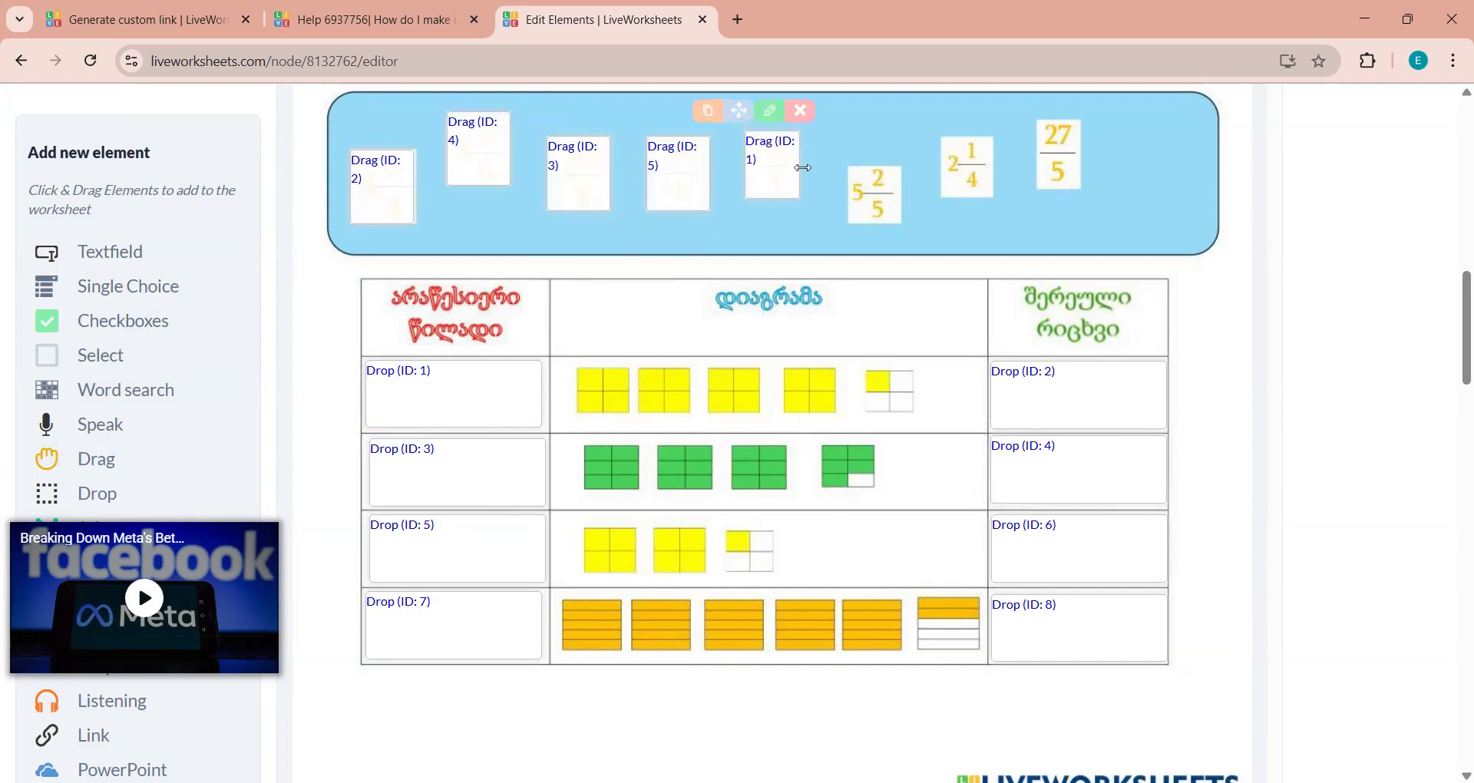
pyautogui.moveTo(711, 134)
pyautogui.click(712, 117)
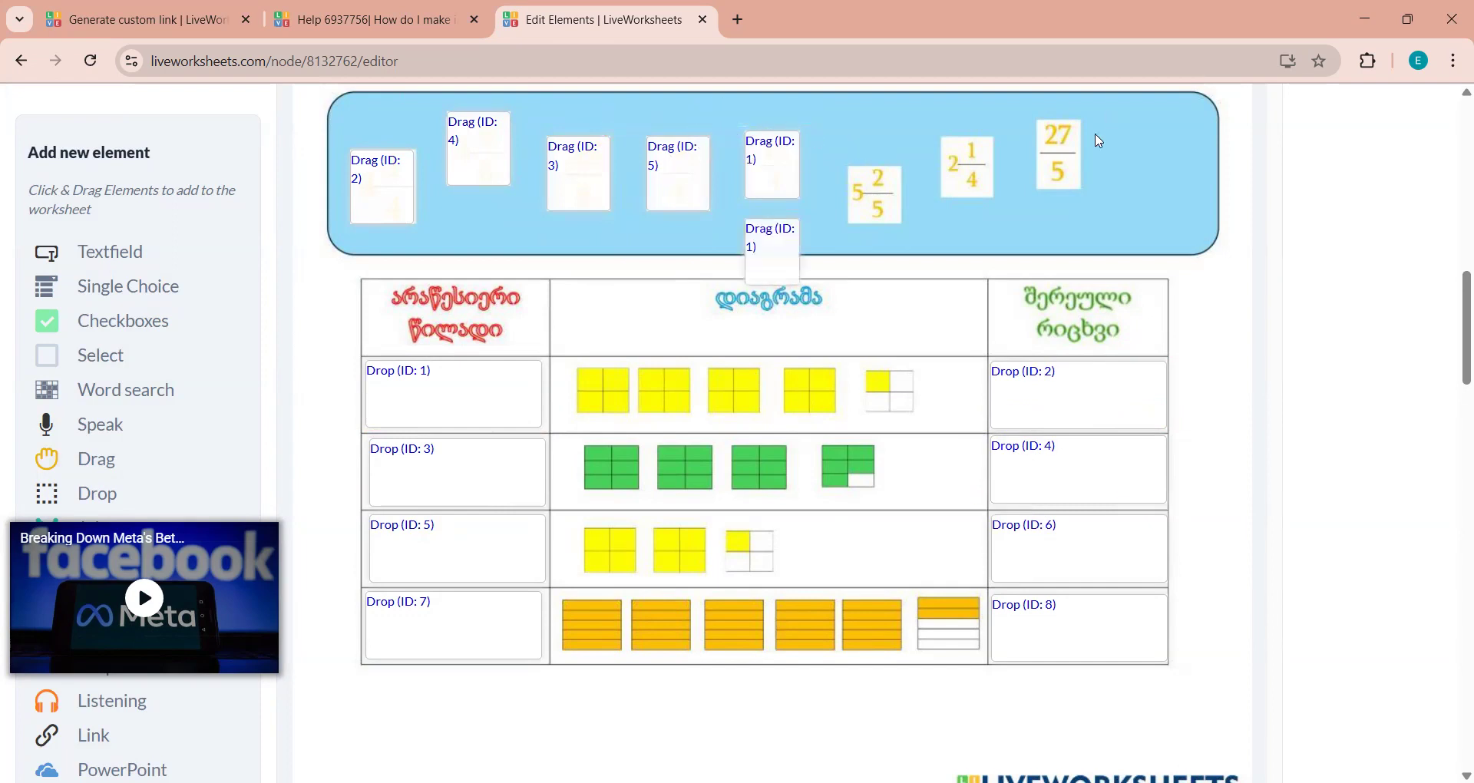
pyautogui.moveTo(783, 253); pyautogui.dragTo(983, 173)
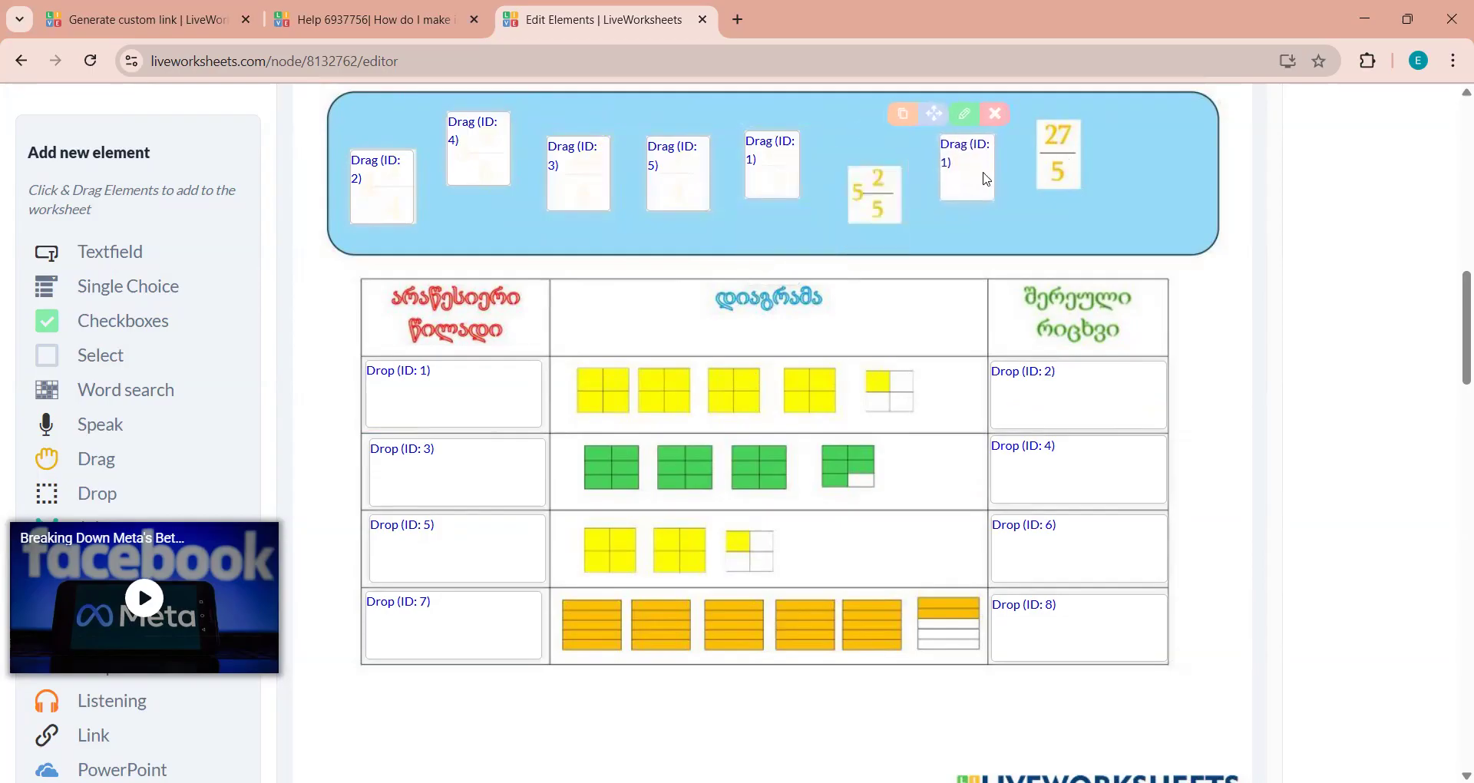
pyautogui.click(973, 118)
pyautogui.click(603, 453)
pyautogui.press('BackSpace')
pyautogui.write('6')
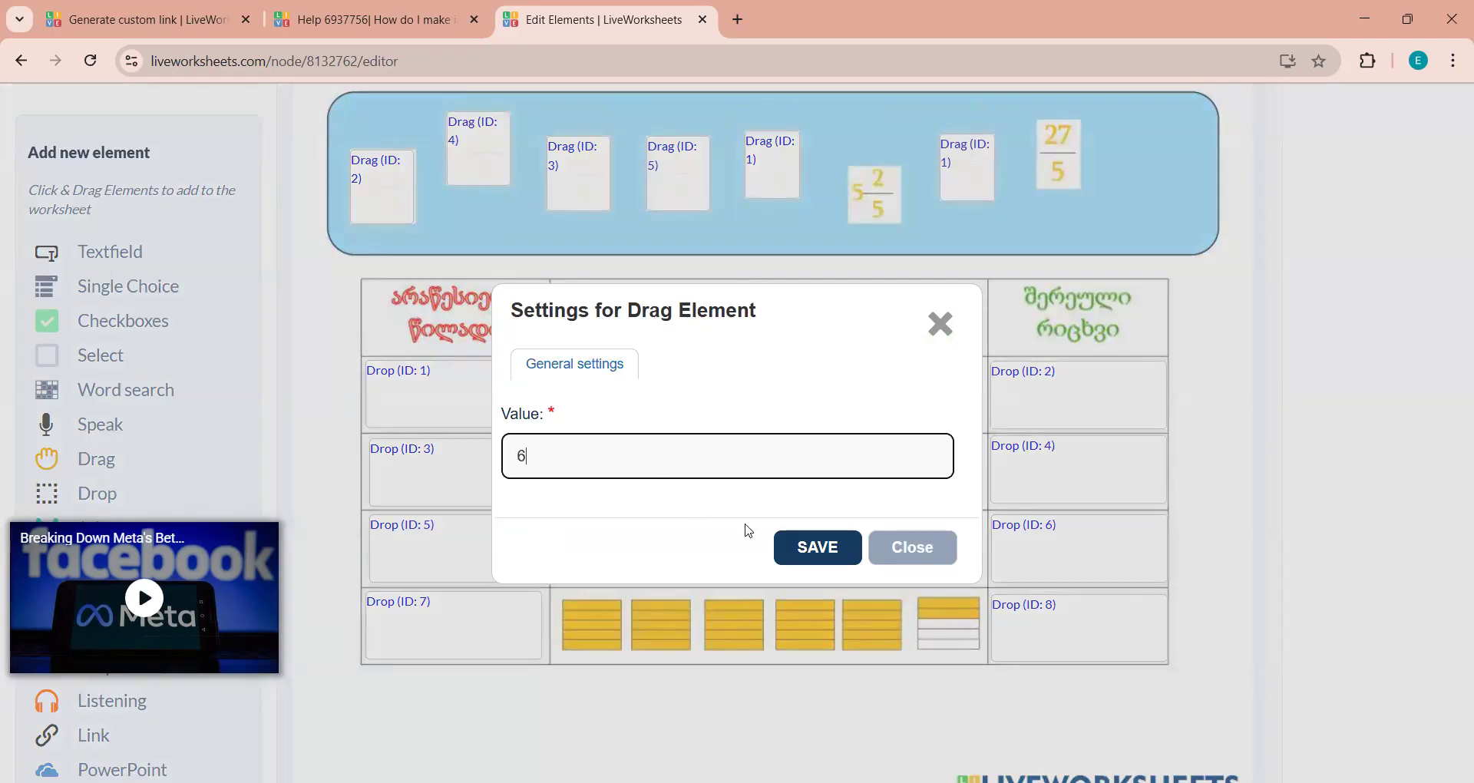
pyautogui.click(812, 542)
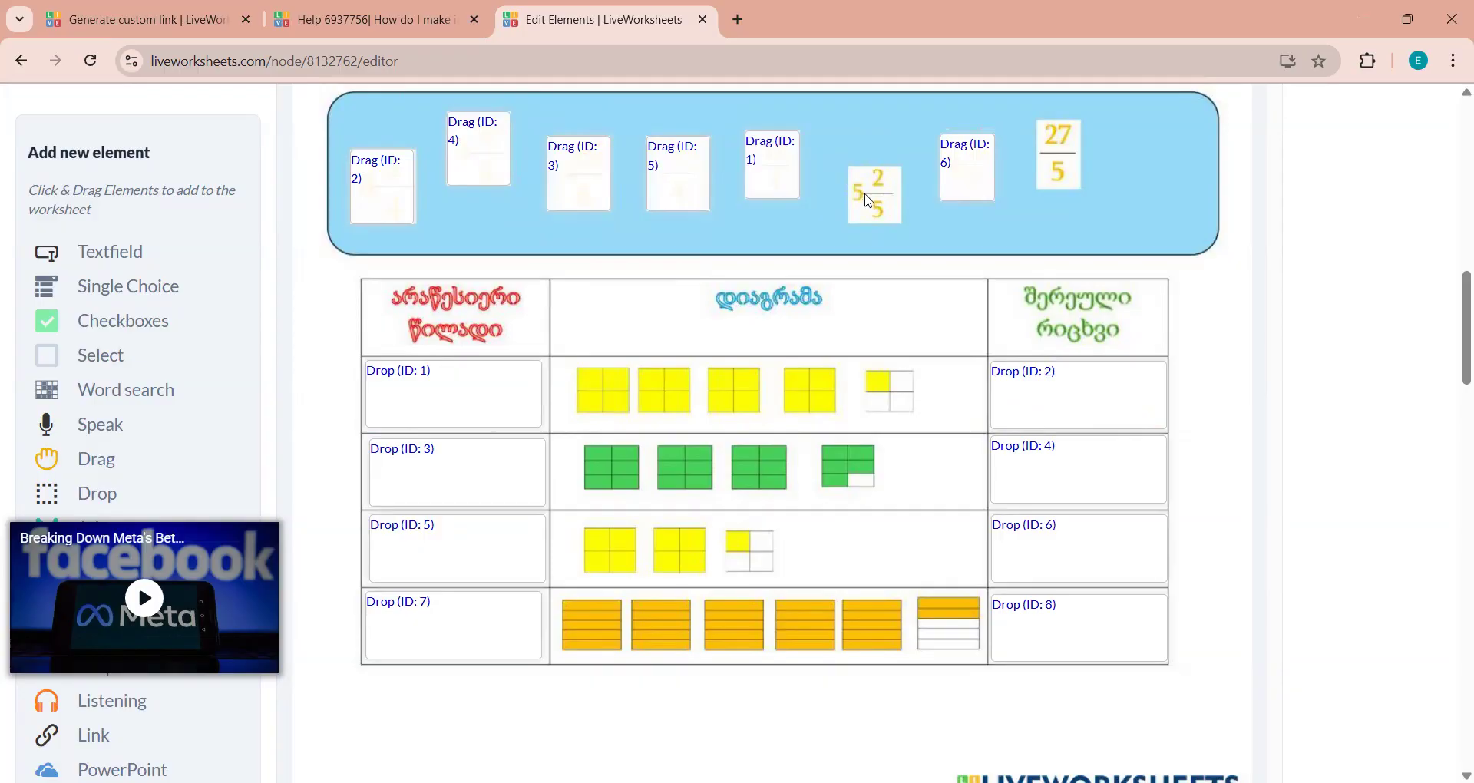
# Step: Duplicate the 2 1/4 Drag element onto the 27/5 card and set the copy's value to 7
pyautogui.moveTo(949, 146)
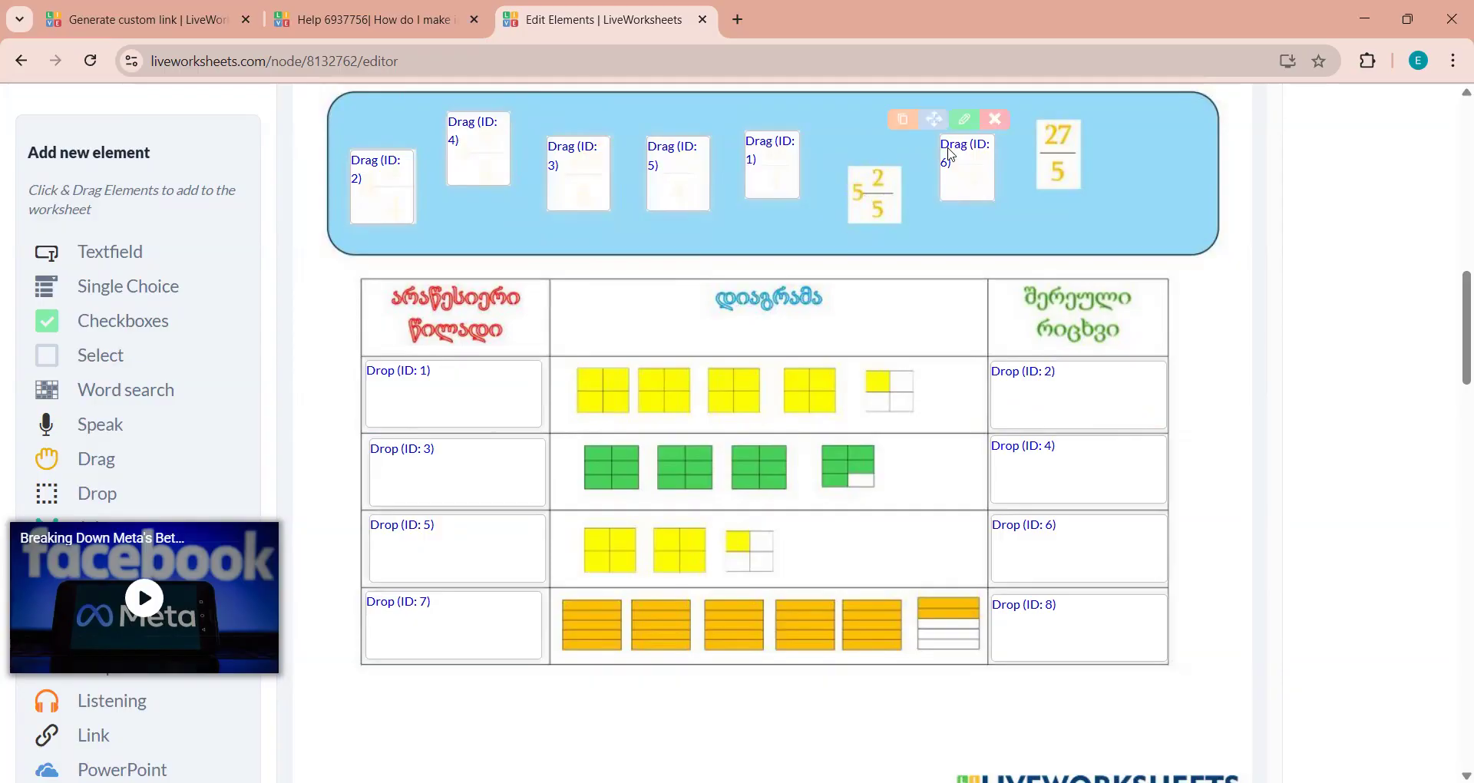
pyautogui.click(911, 116)
pyautogui.moveTo(952, 233); pyautogui.dragTo(1061, 141)
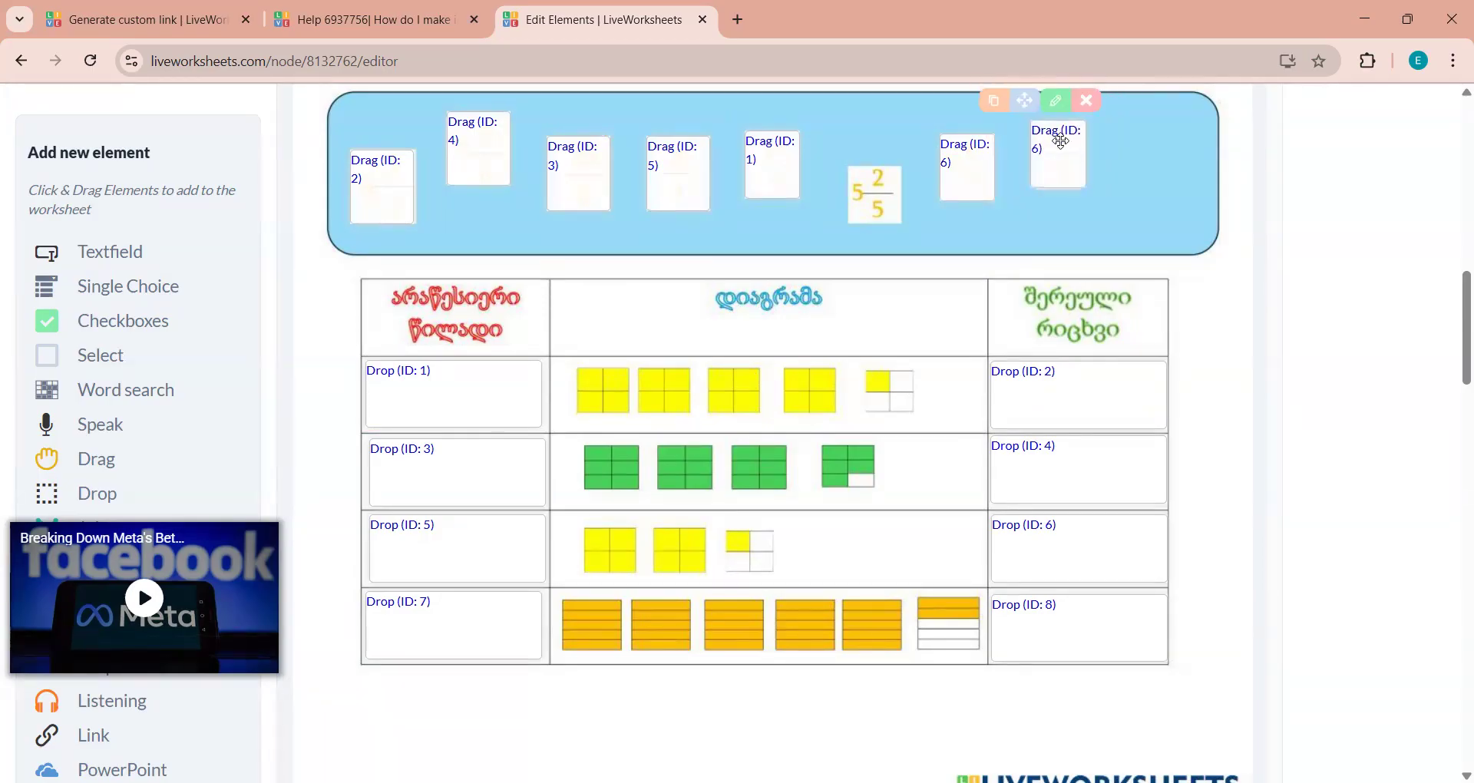
pyautogui.click(1055, 101)
pyautogui.click(659, 441)
pyautogui.press('BackSpace')
pyautogui.write('7')
pyautogui.click(785, 550)
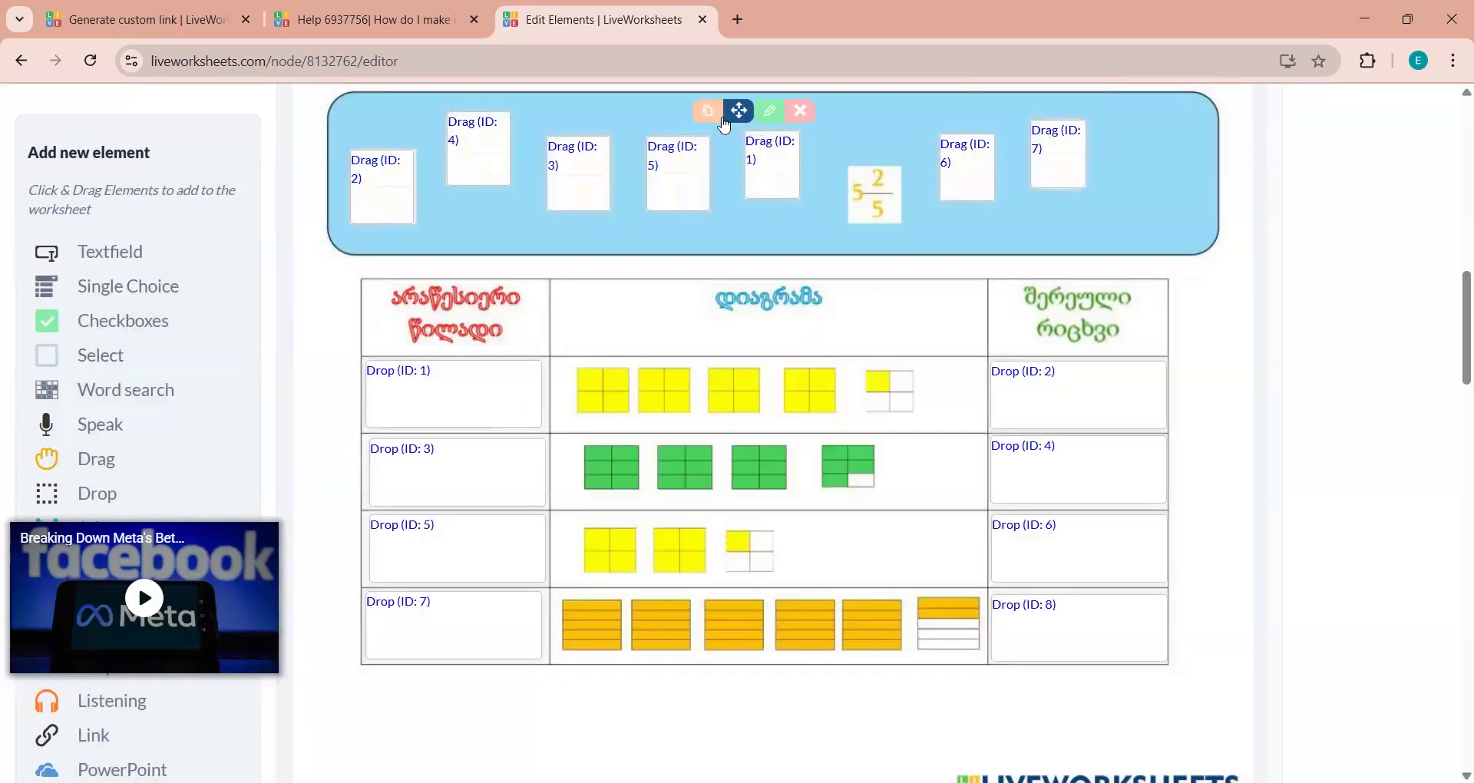
# Step: Duplicate the 17/4 Drag element onto the 5 2/5 card and set the copy's value to 8
pyautogui.click(708, 111)
pyautogui.moveTo(773, 254); pyautogui.dragTo(873, 198)
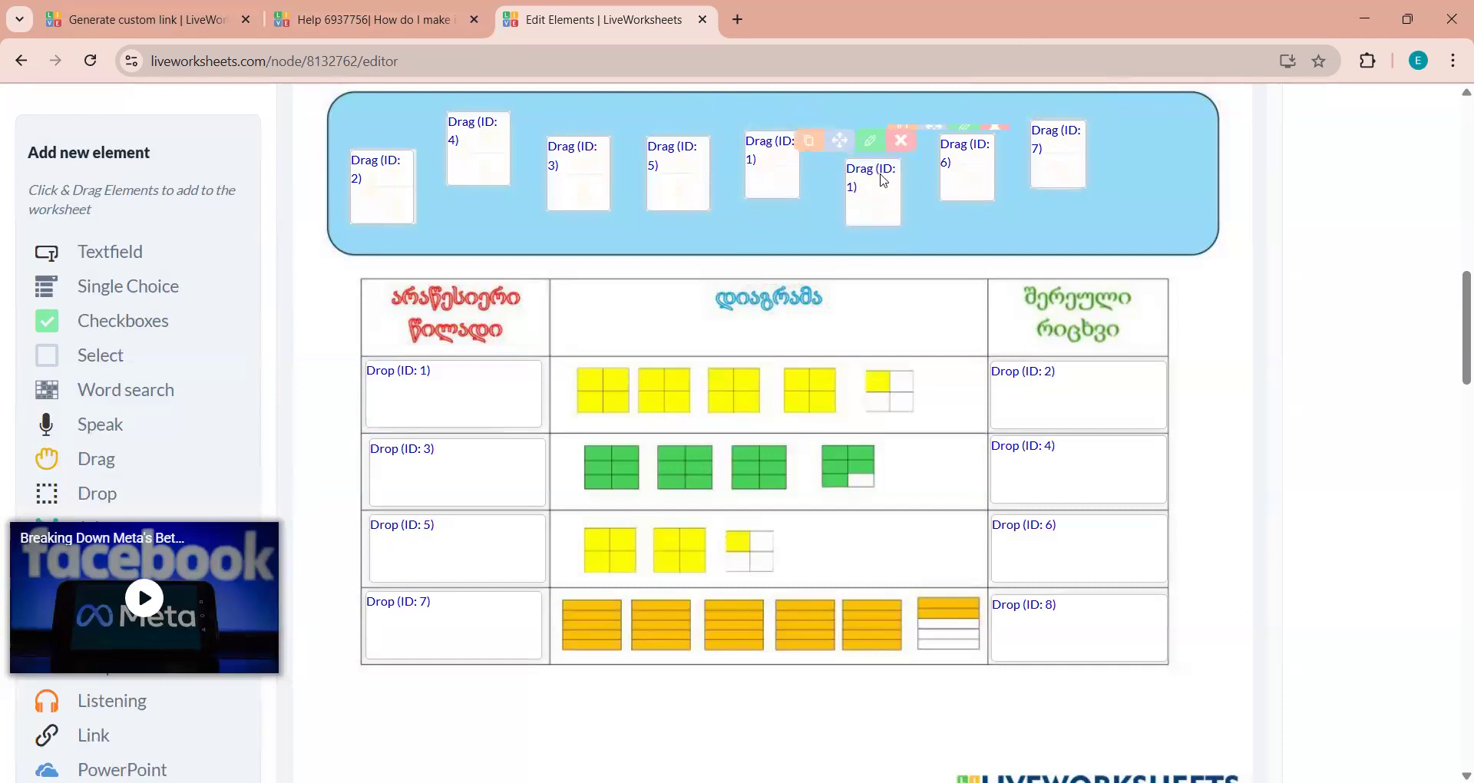
pyautogui.click(872, 141)
pyautogui.click(622, 456)
pyautogui.press('BackSpace')
pyautogui.write('8')
pyautogui.click(799, 547)
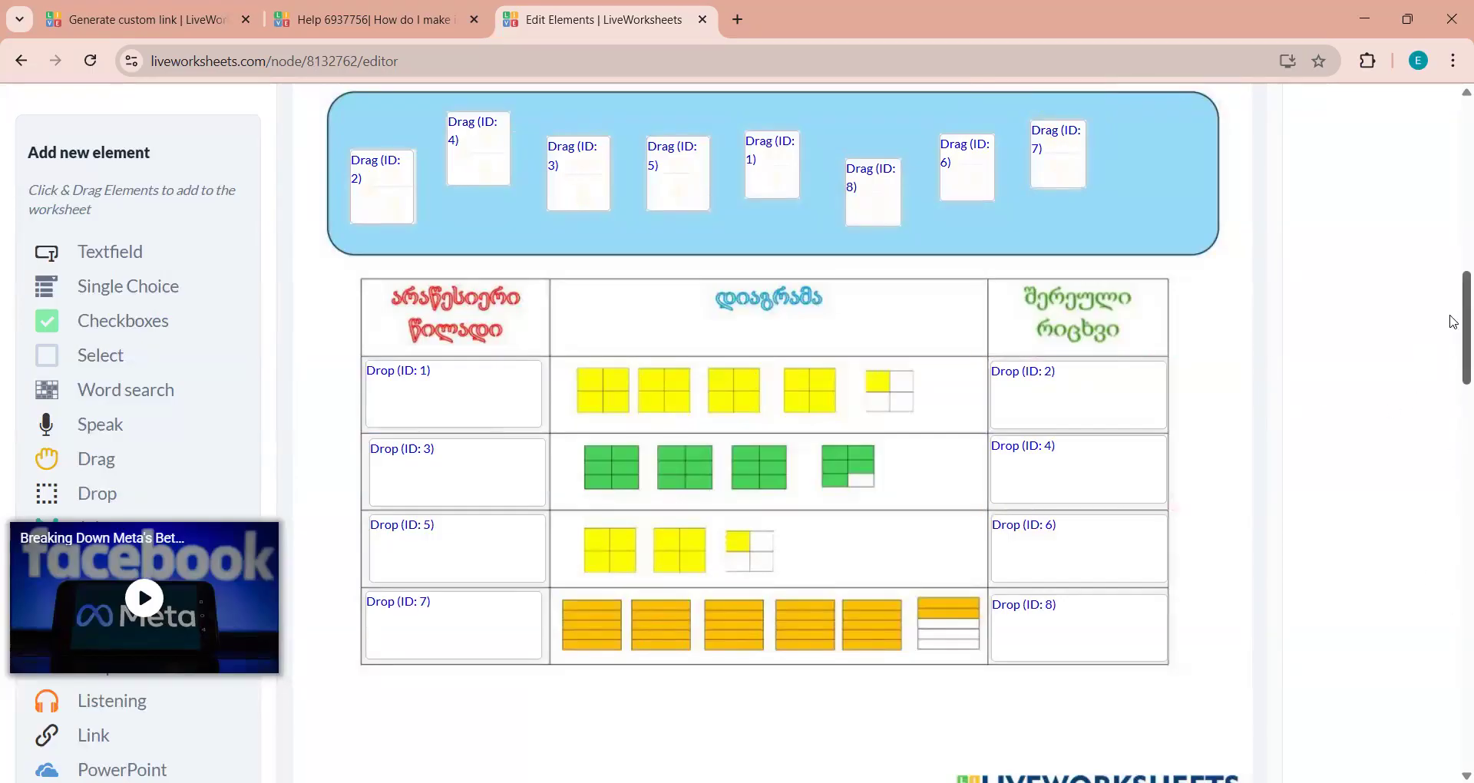
# Step: Save the worksheet's elements and open the finished worksheet for viewing
pyautogui.moveTo(1453, 305); pyautogui.dragTo(1454, 598)
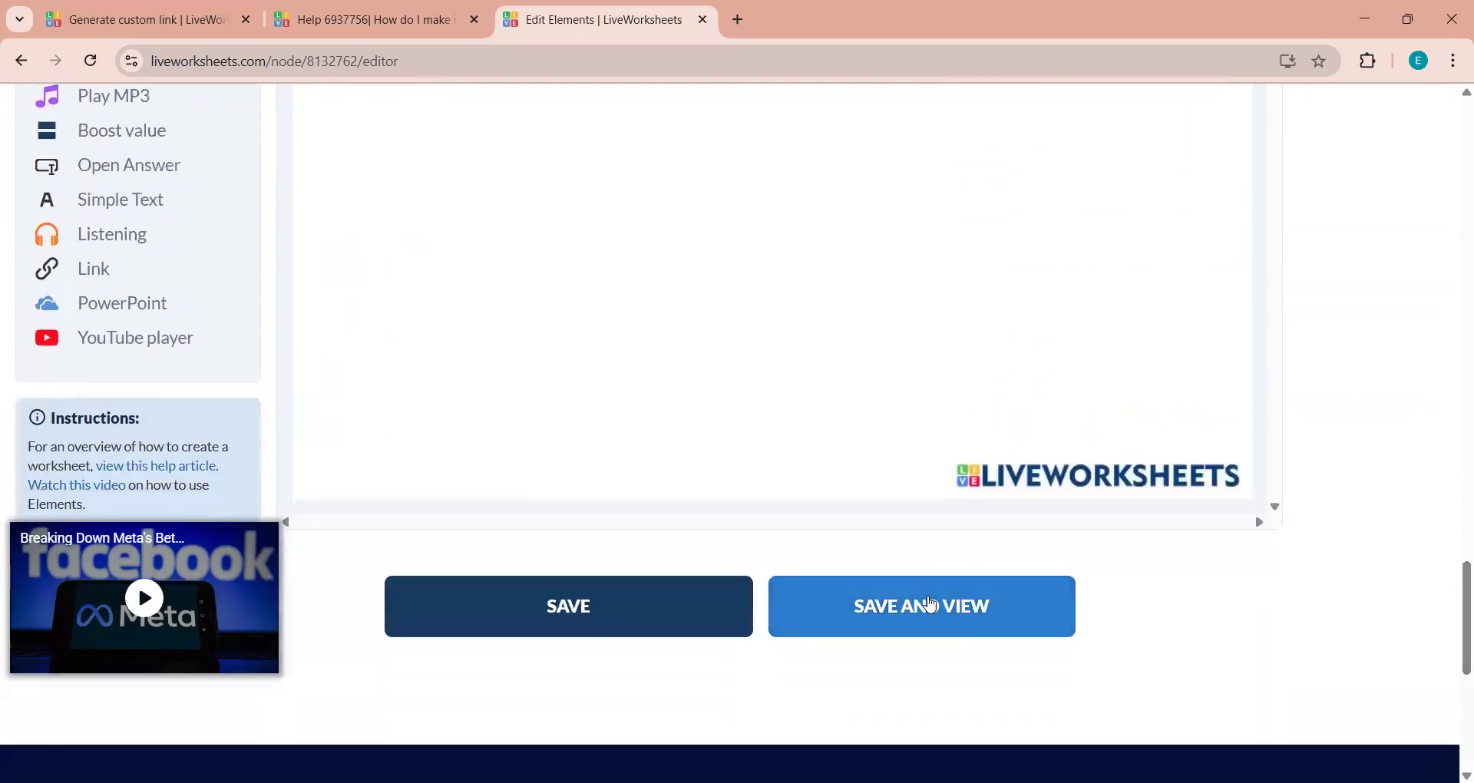
pyautogui.click(930, 603)
# Step: Place the mixed numbers 5 2/5, 2 1/4, 3 5/6 and 4 1/4 beside their matching diagrams in the mixed-number column
pyautogui.moveTo(1453, 183); pyautogui.dragTo(1454, 416)
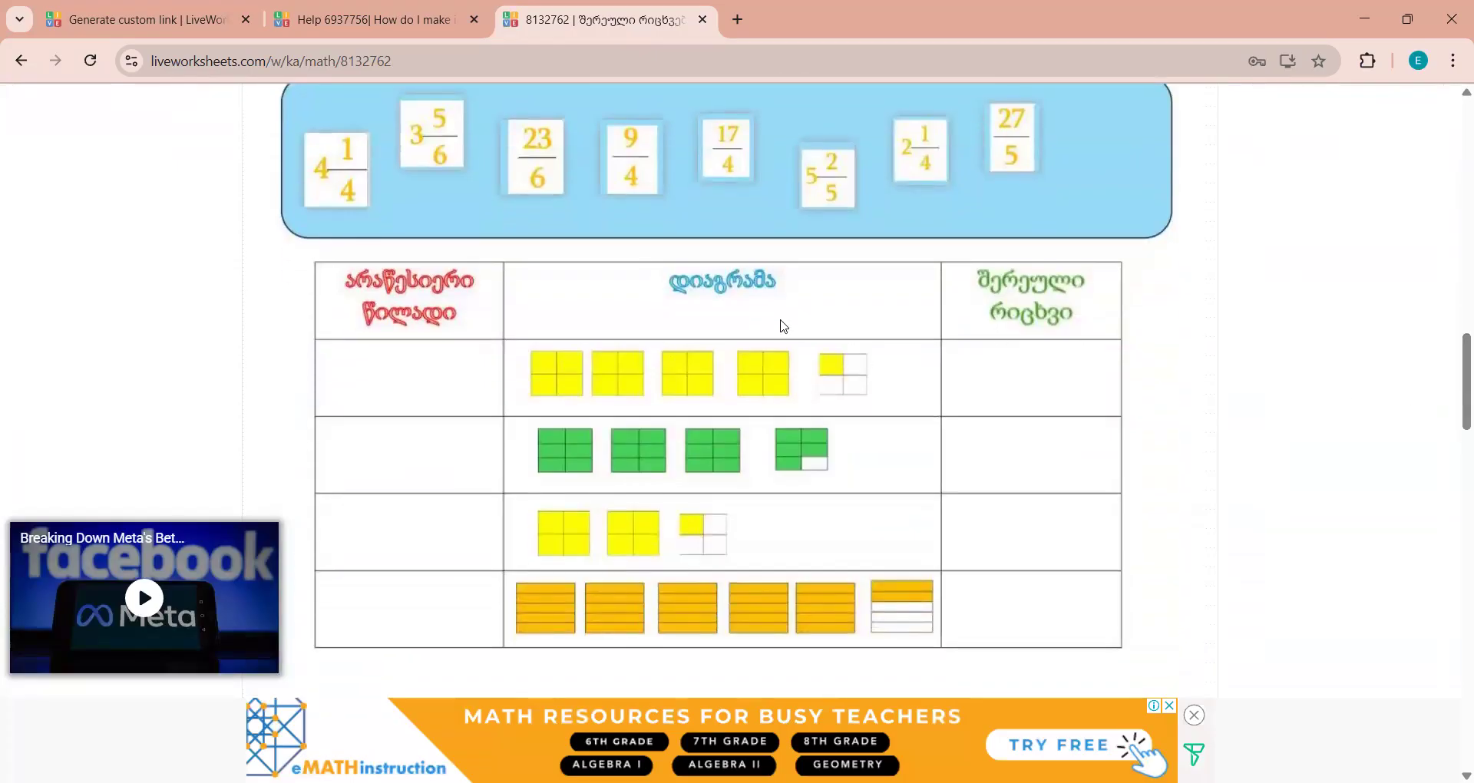
pyautogui.moveTo(829, 181); pyautogui.dragTo(868, 441)
pyautogui.moveTo(898, 496); pyautogui.dragTo(1040, 608)
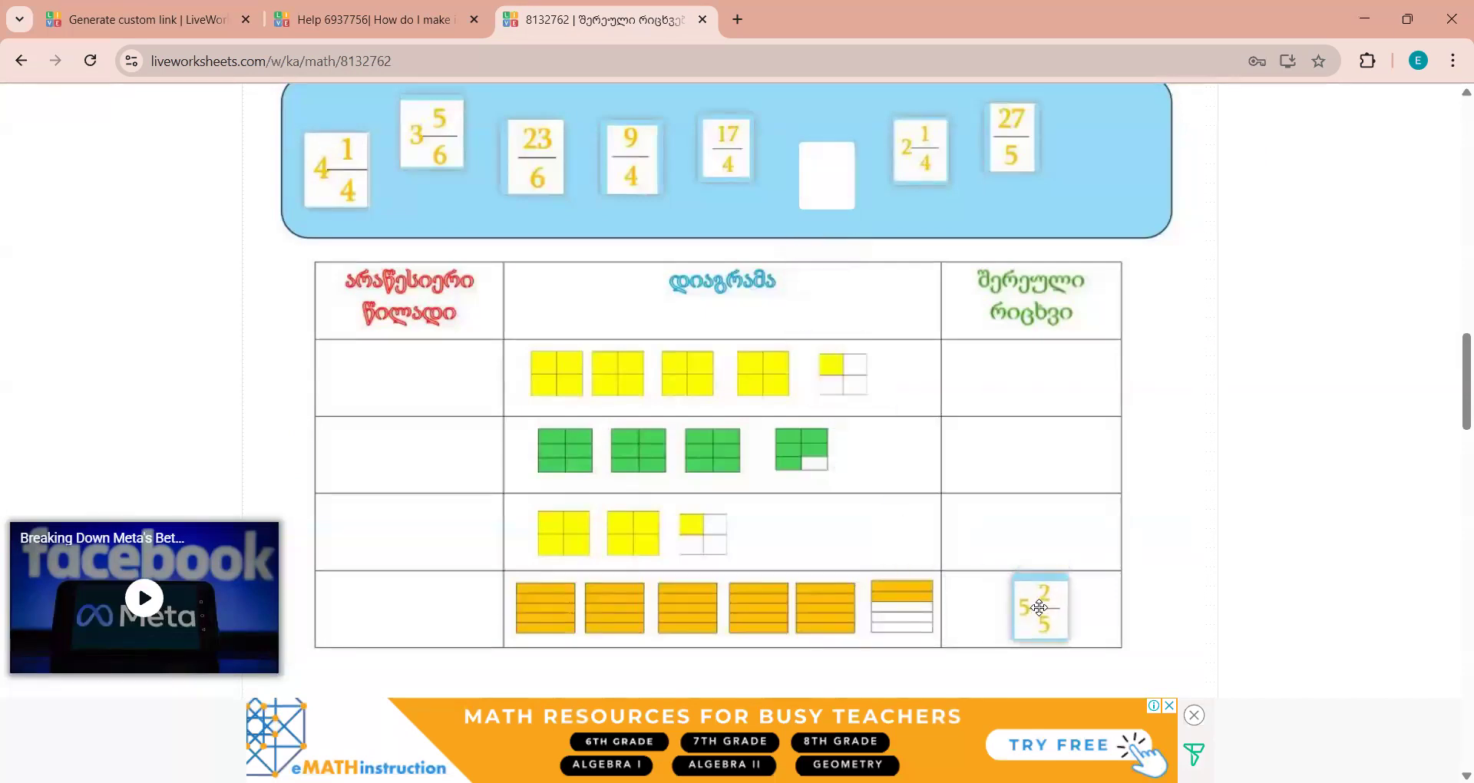
pyautogui.moveTo(914, 159); pyautogui.dragTo(1035, 527)
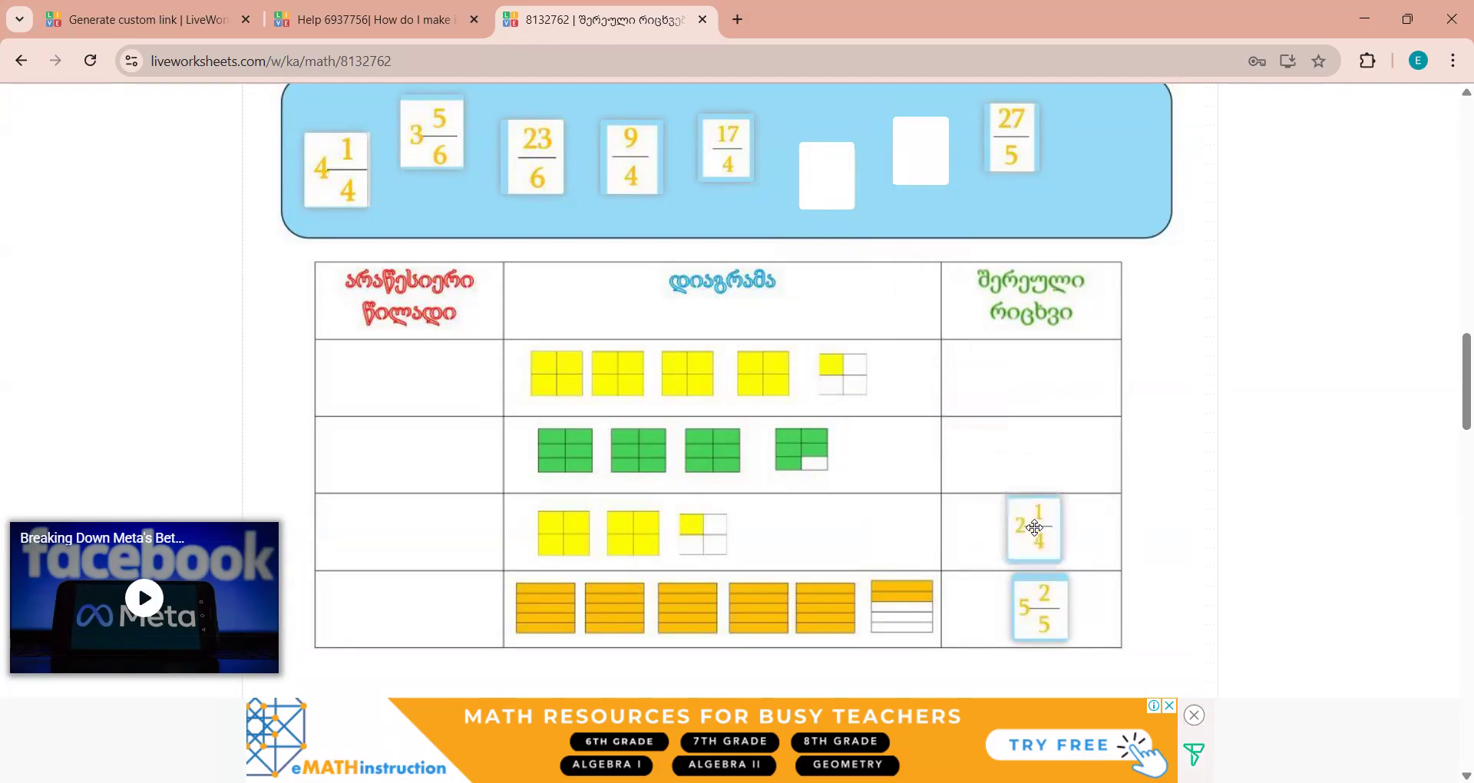
pyautogui.moveTo(415, 130); pyautogui.dragTo(1027, 443)
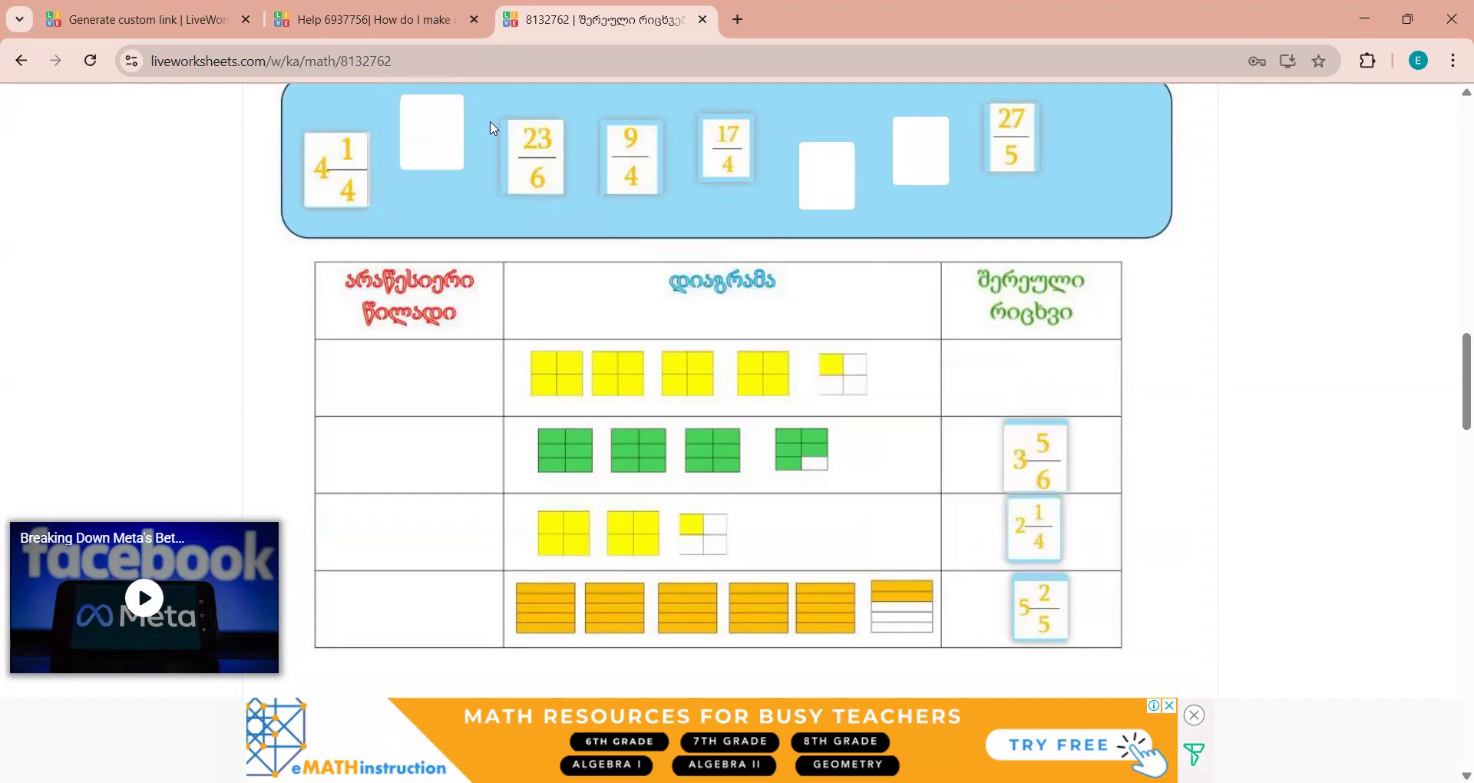
pyautogui.moveTo(342, 168); pyautogui.dragTo(1043, 382)
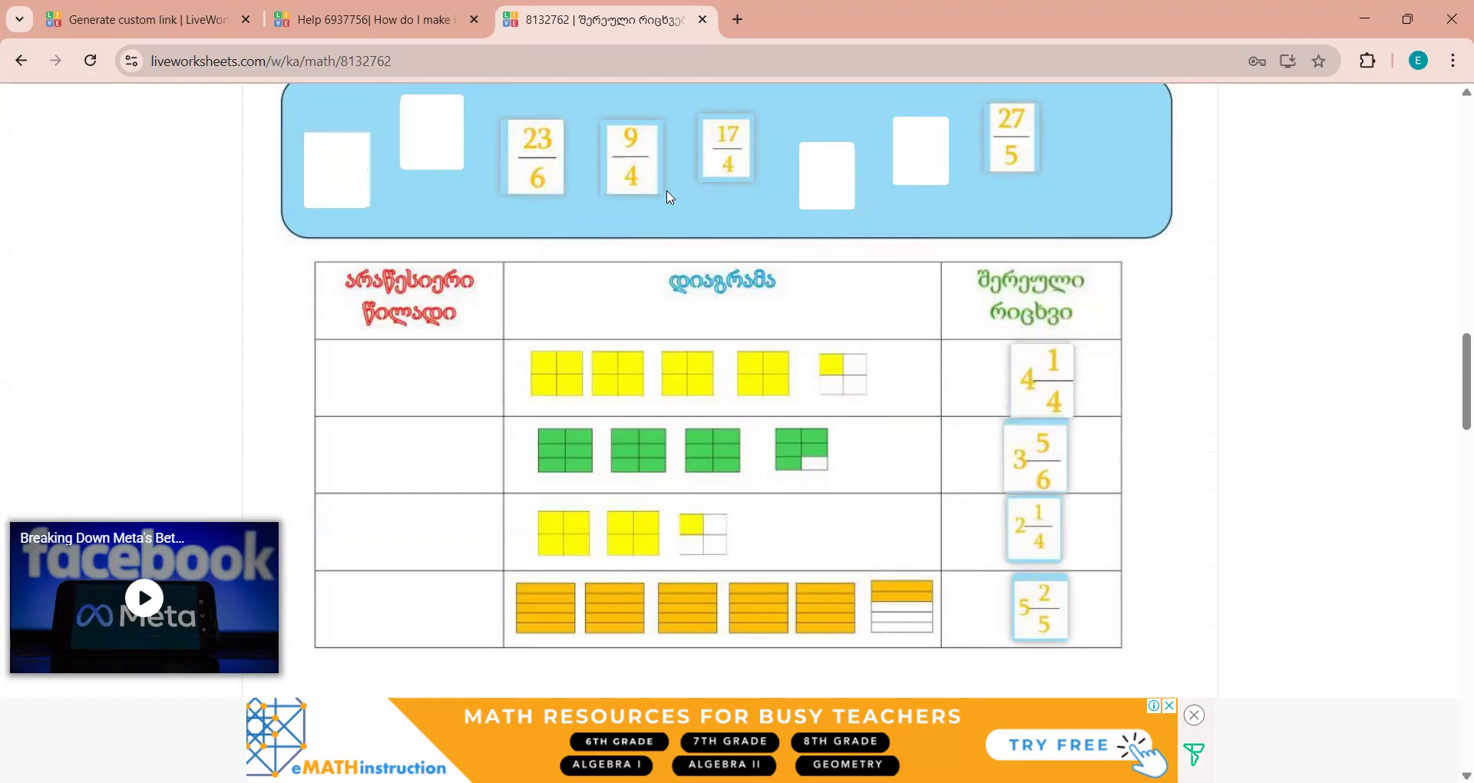
# Step: Place the improper fractions 9/4, 17/4, 27/5 and 23/6 beside their matching diagrams in the improper-fraction column
pyautogui.moveTo(630, 160); pyautogui.dragTo(449, 518)
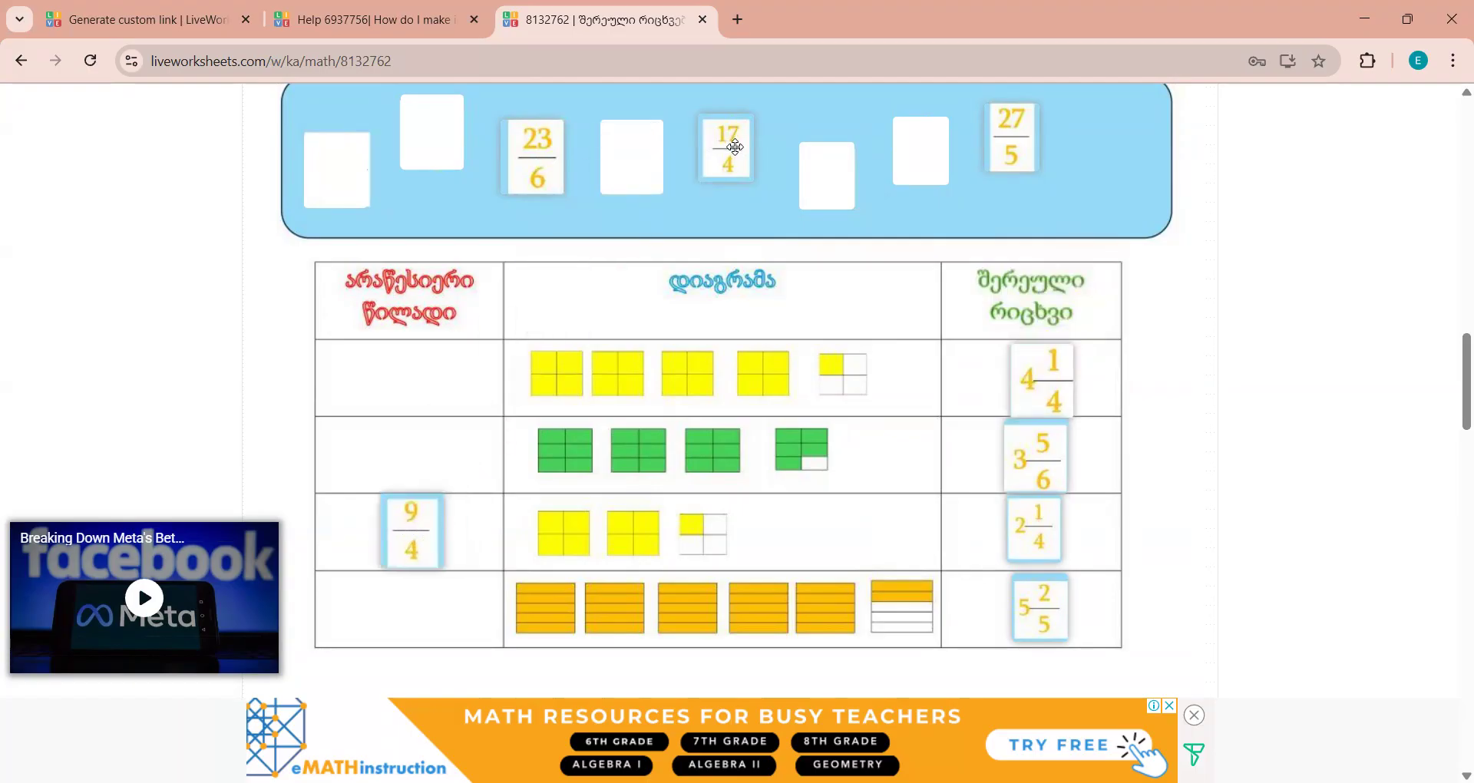
pyautogui.moveTo(734, 146); pyautogui.dragTo(402, 374)
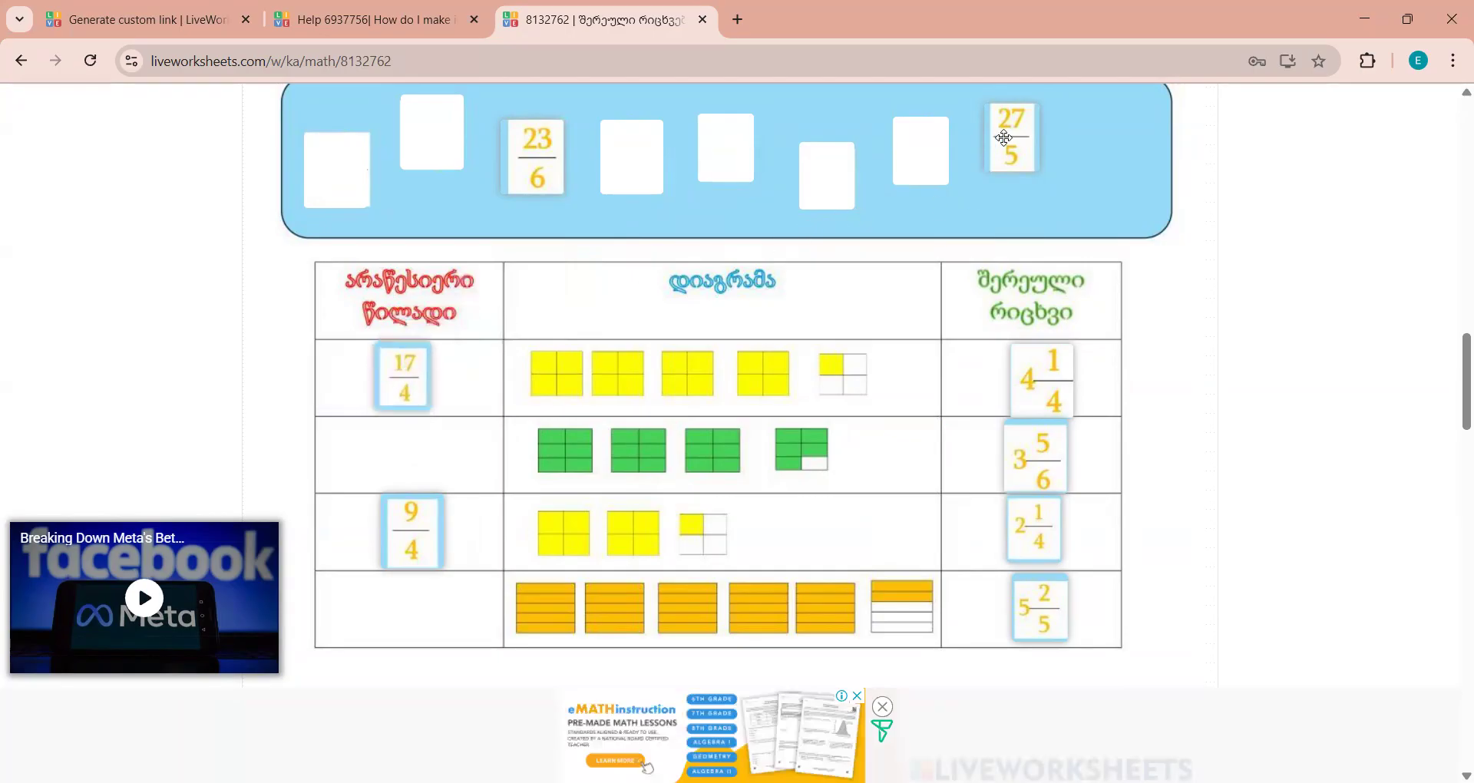
pyautogui.moveTo(1005, 138); pyautogui.dragTo(405, 616)
pyautogui.moveTo(405, 621); pyautogui.dragTo(402, 622)
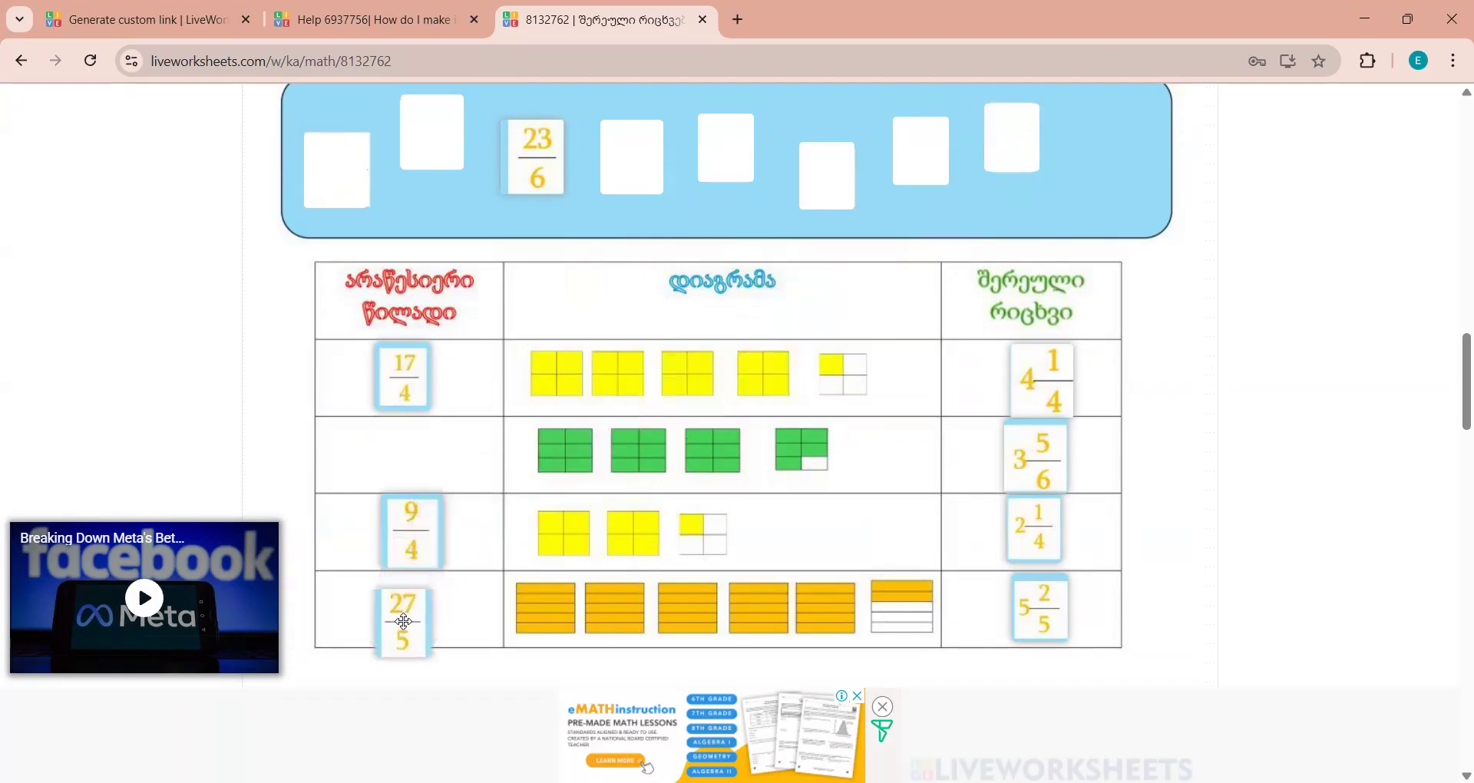
pyautogui.moveTo(524, 151); pyautogui.dragTo(408, 452)
pyautogui.moveTo(403, 626); pyautogui.dragTo(413, 614)
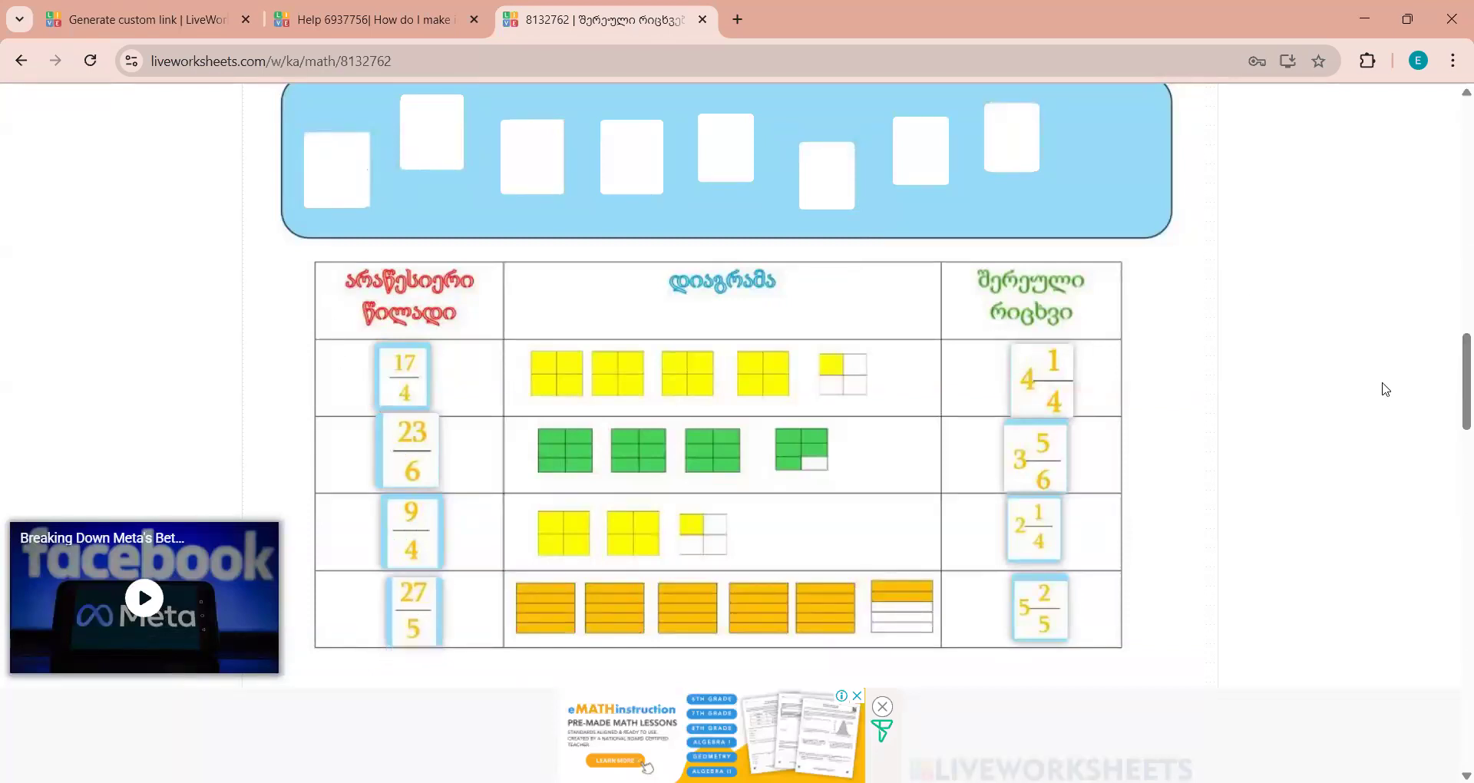
# Step: Finish the worksheet with the option to check the answers, and review the marked table and score
pyautogui.moveTo(1454, 363); pyautogui.dragTo(1454, 639)
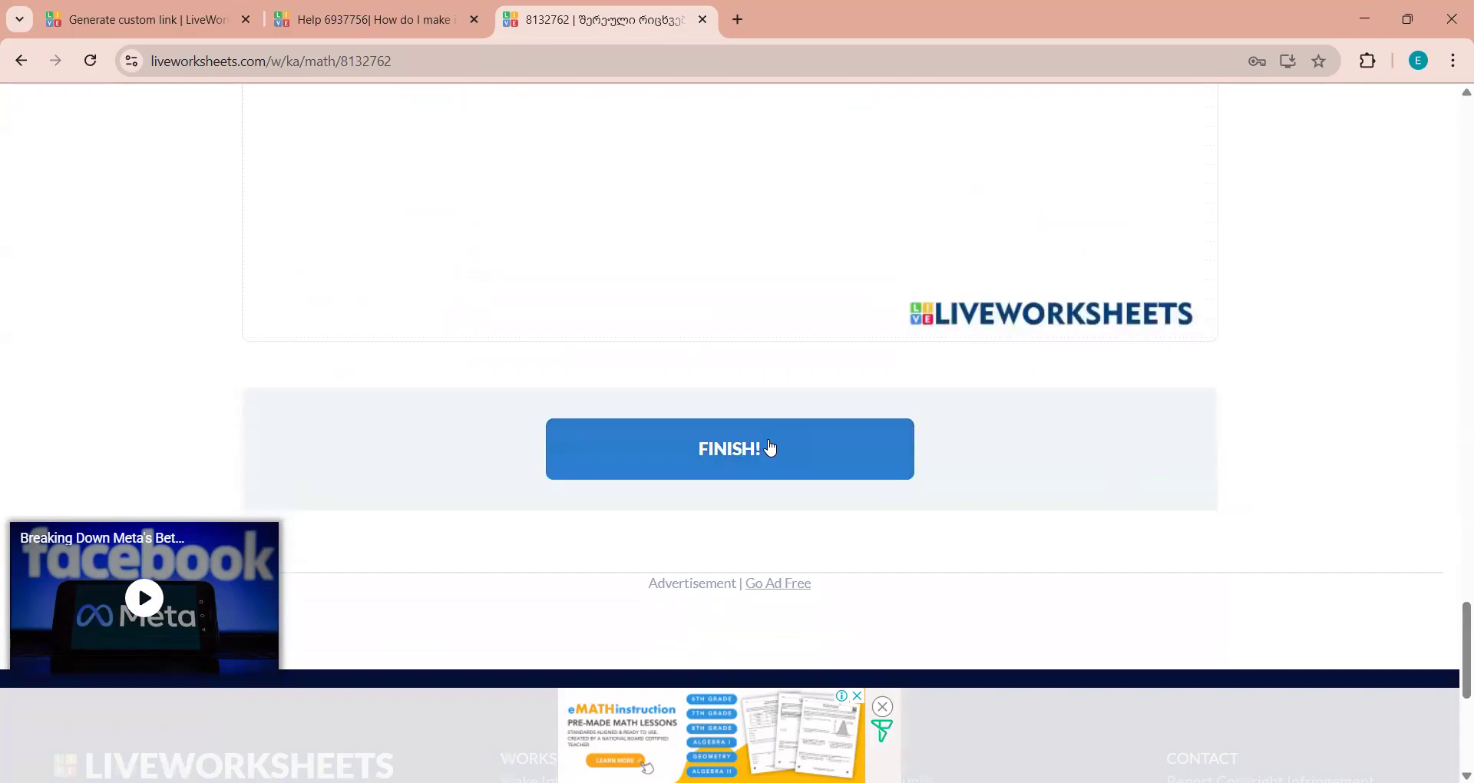
pyautogui.click(771, 447)
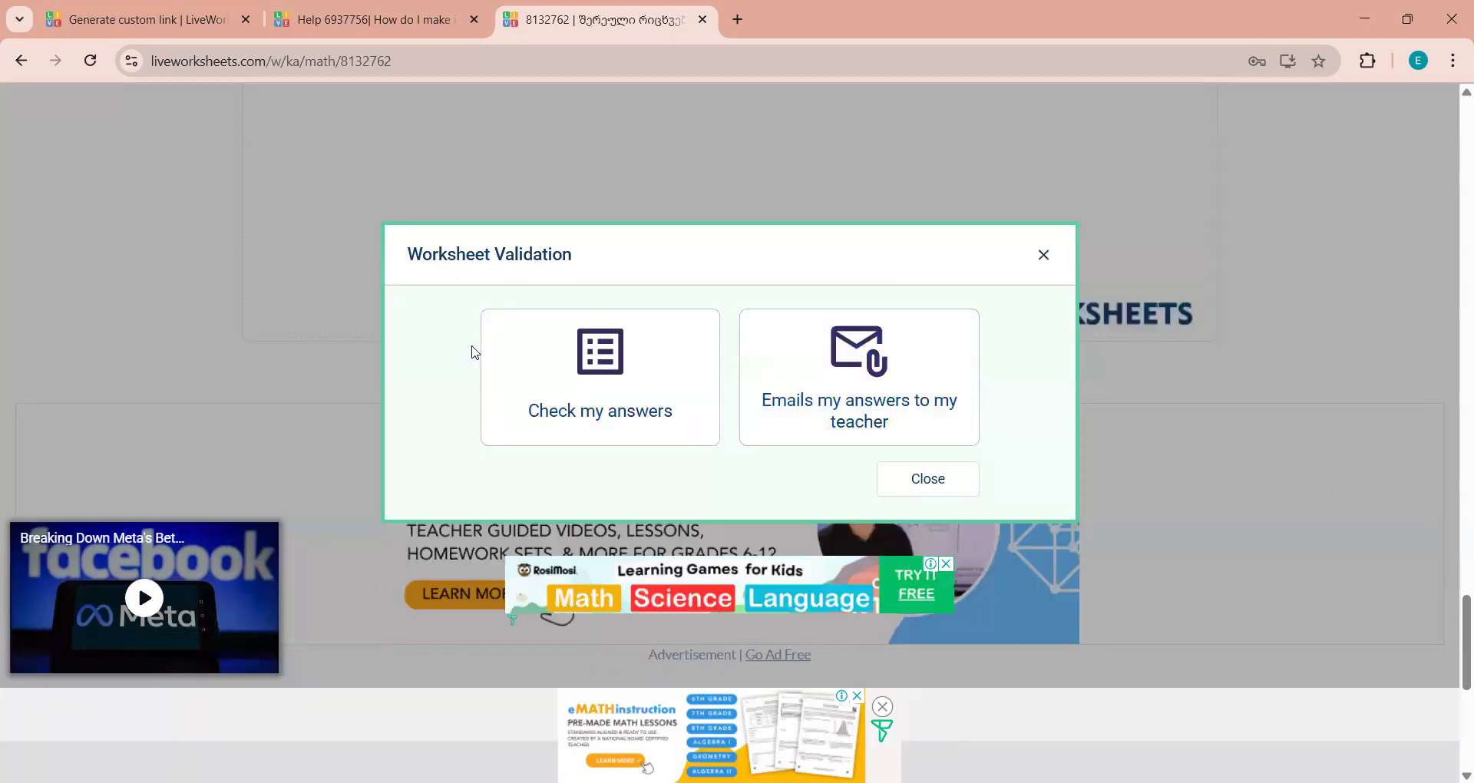
pyautogui.click(583, 347)
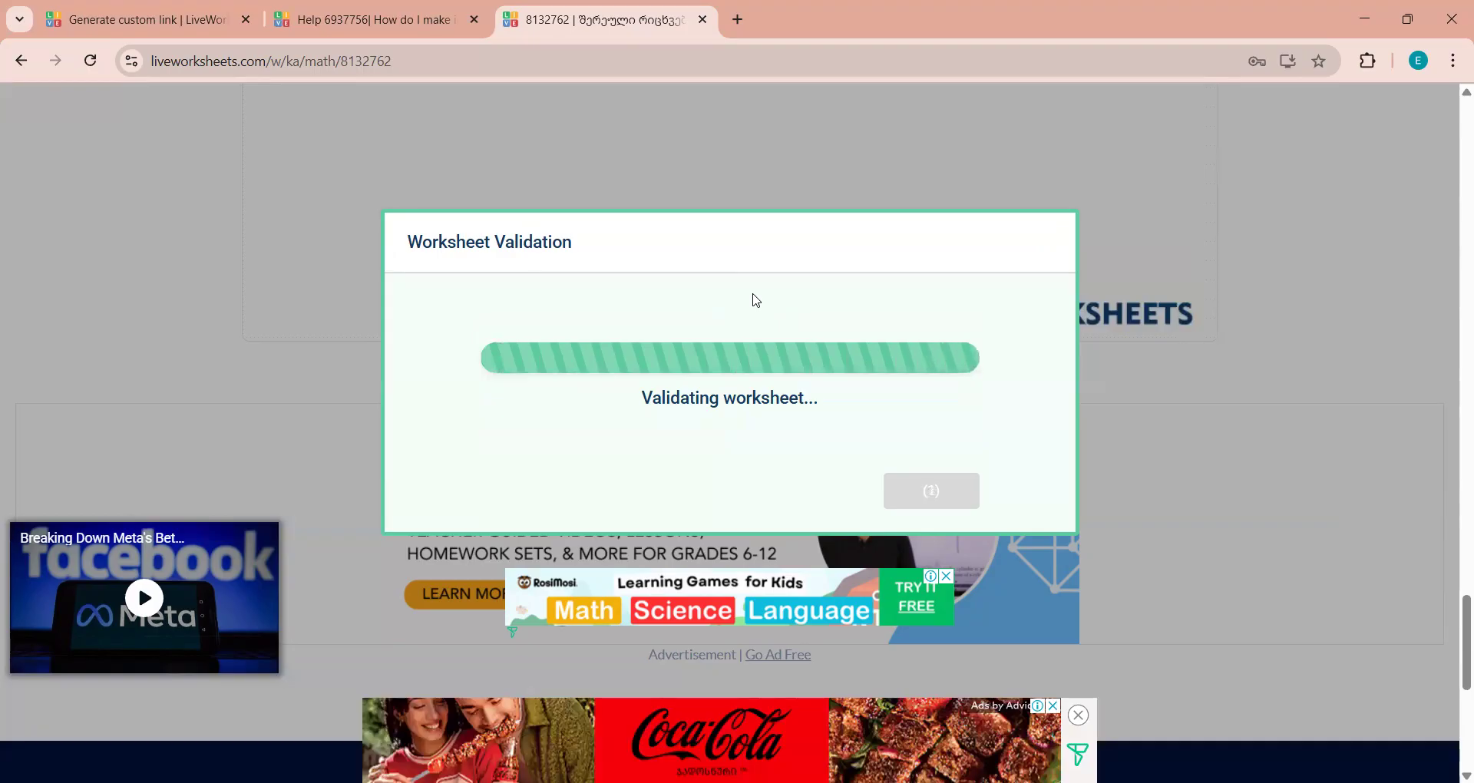
pyautogui.click(908, 490)
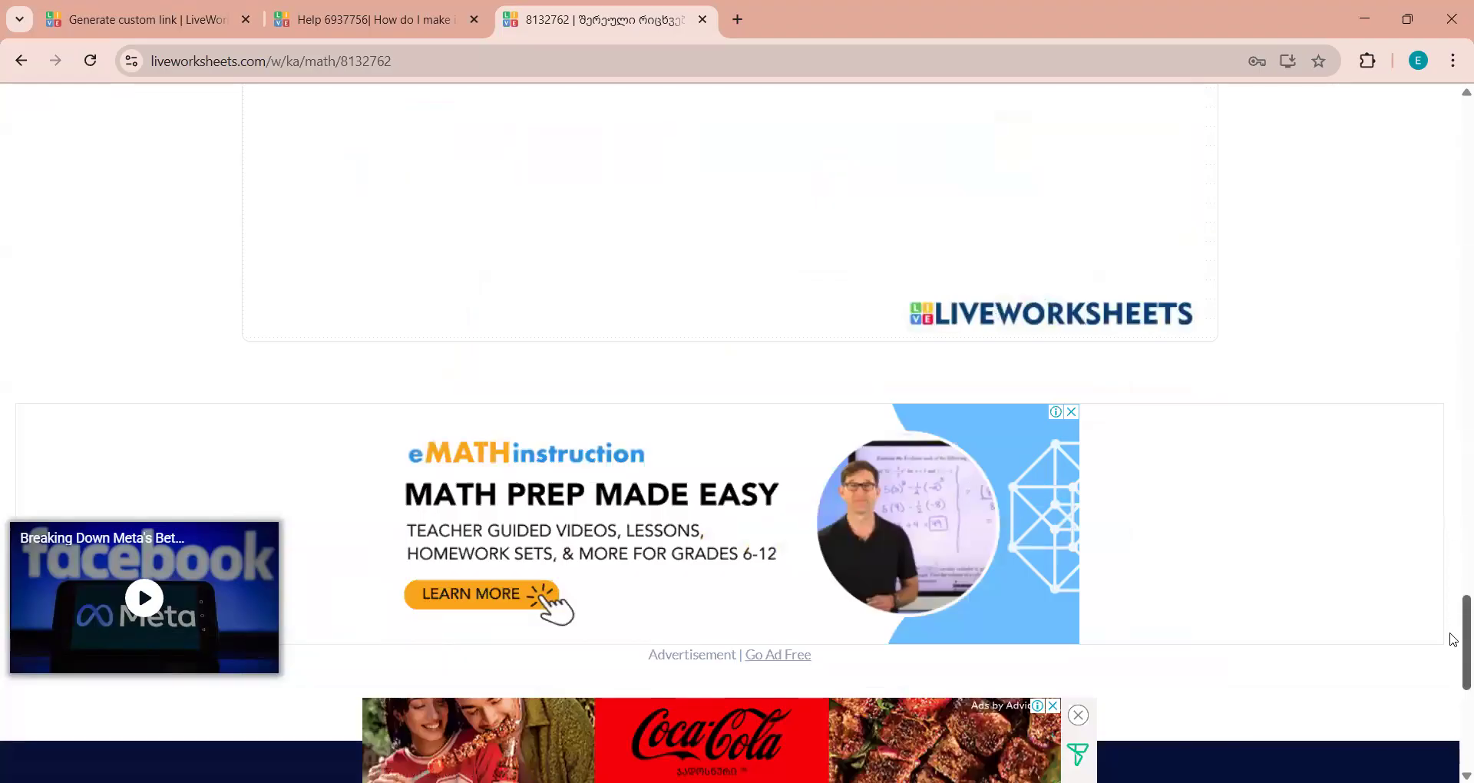
pyautogui.scroll(2, 1454, 612)
pyautogui.moveTo(1453, 612); pyautogui.dragTo(1453, 382)
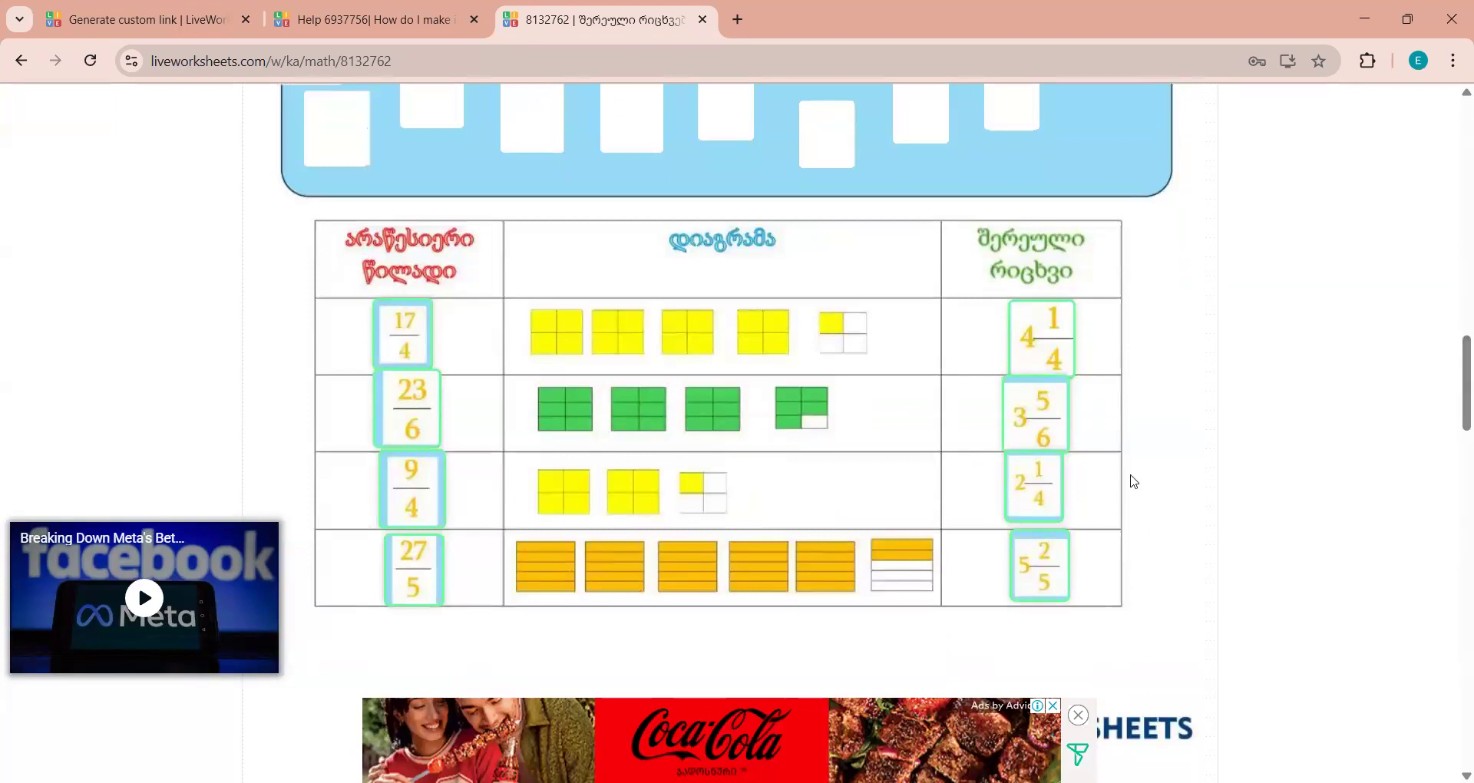
pyautogui.scroll(1, 1454, 389)
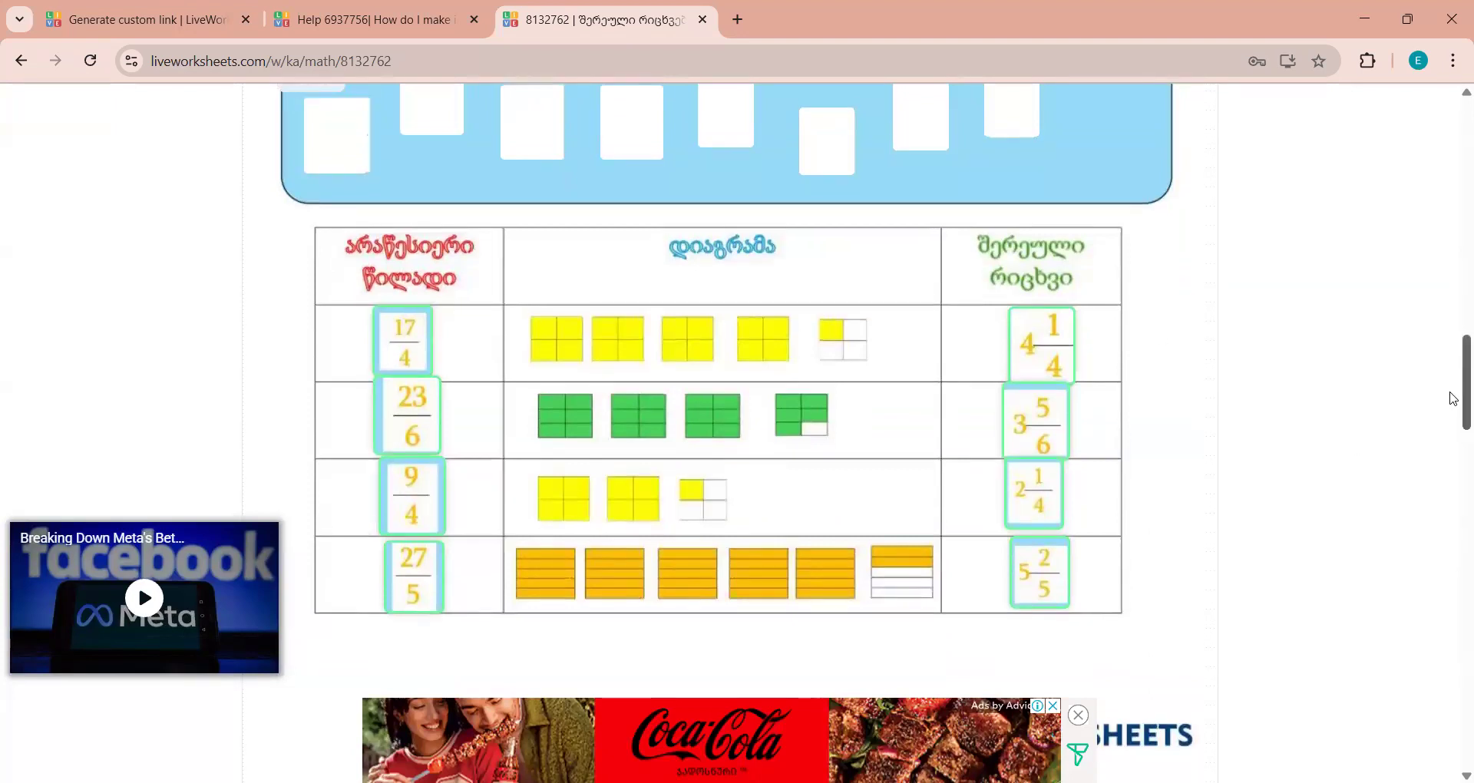
pyautogui.scroll(1, 1453, 385)
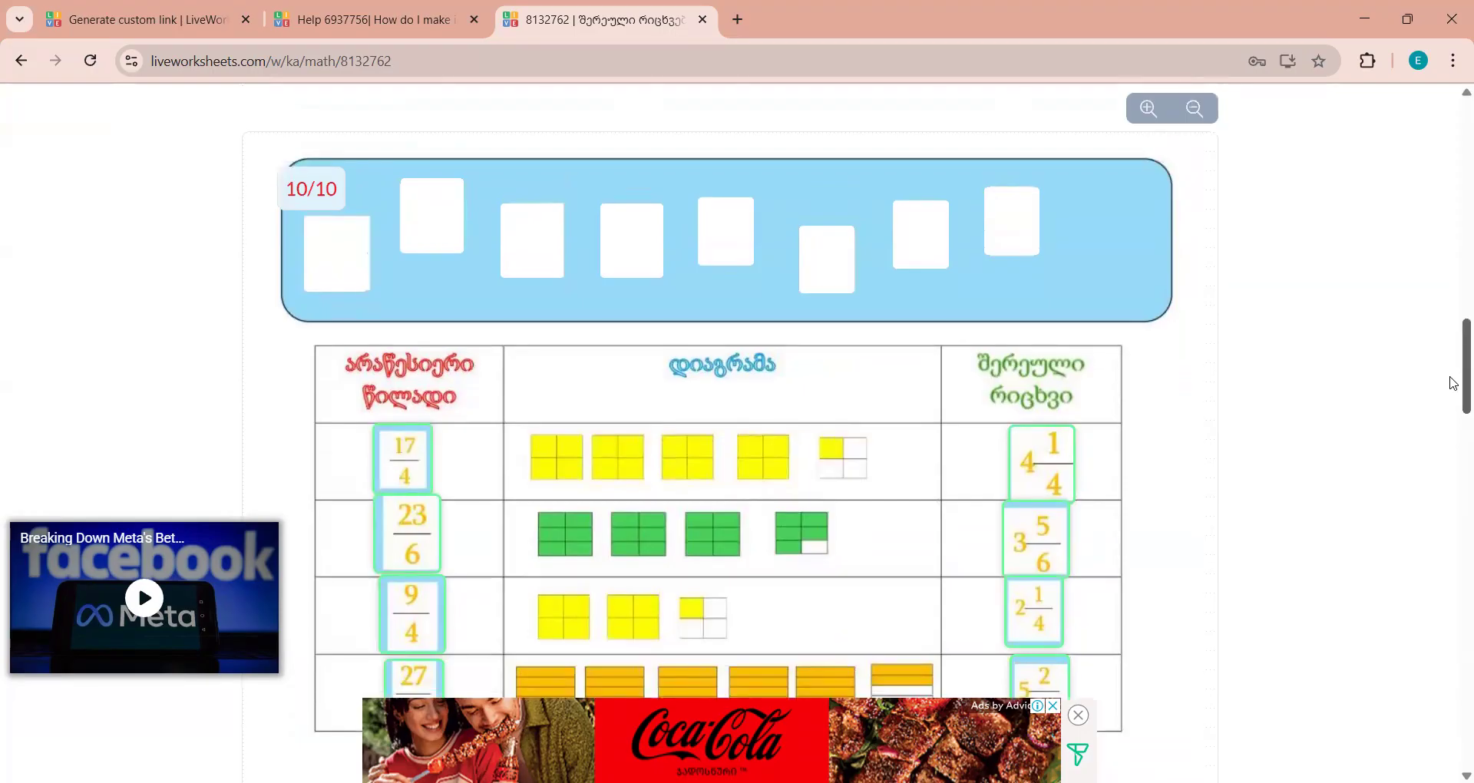
pyautogui.scroll(3, 1454, 384)
pyautogui.scroll(-5, 1454, 399)
# Step: Open the worksheet's custom link page, dismissing the advertisement
pyautogui.moveTo(1453, 417); pyautogui.dragTo(1453, 190)
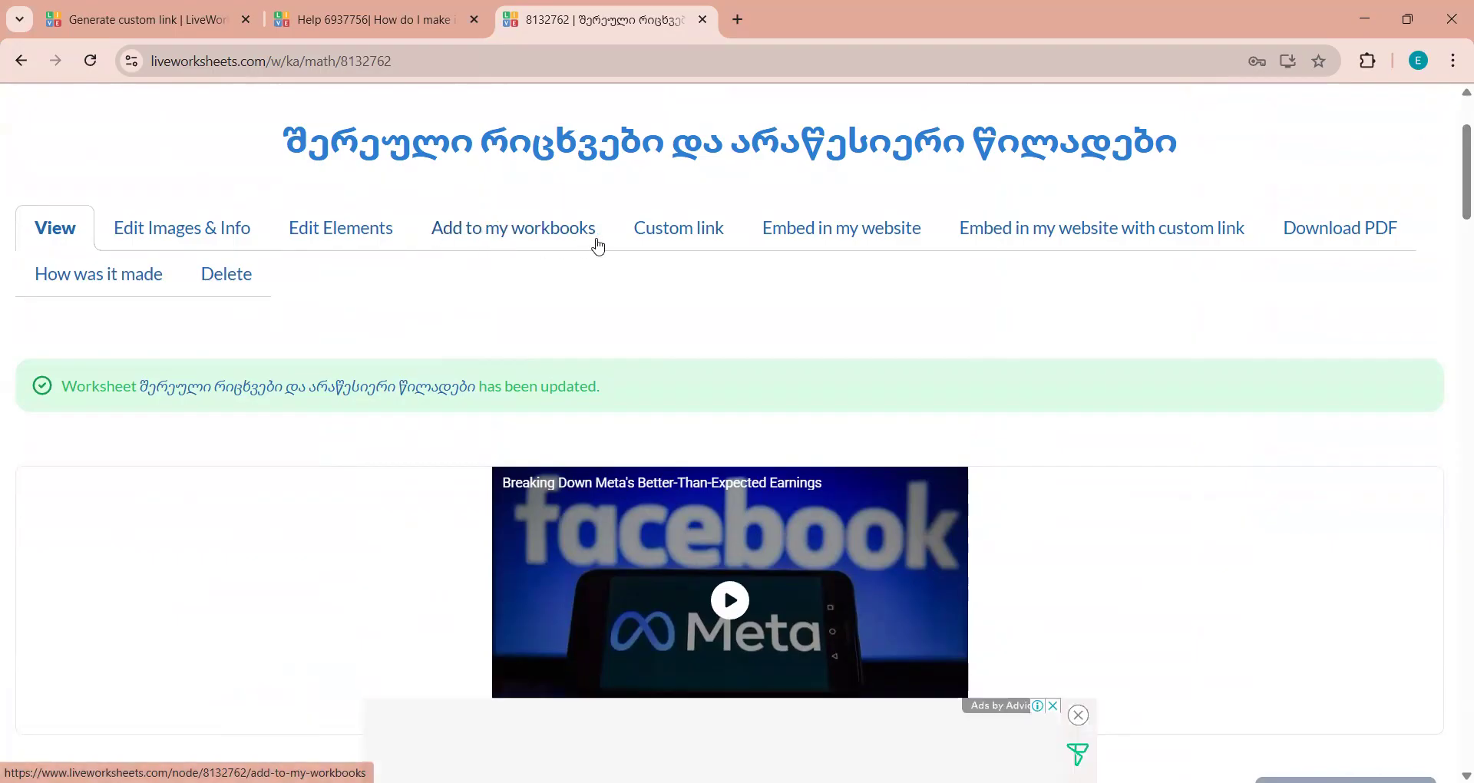
pyautogui.click(675, 232)
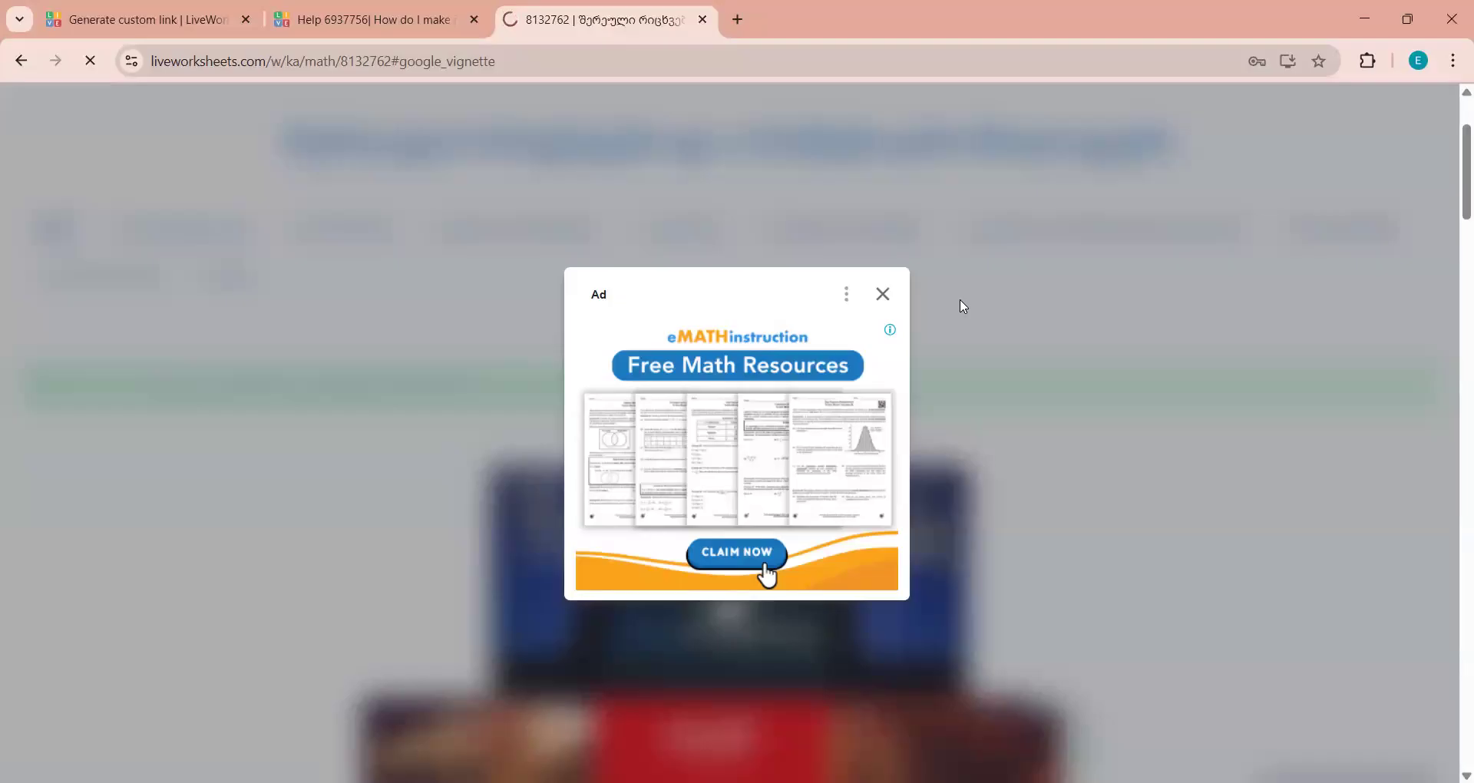
pyautogui.click(883, 294)
# Step: Examine the custom link's URL, sharing options, default action on FINISH and settings for sending answers
pyautogui.moveTo(1453, 173); pyautogui.dragTo(1454, 291)
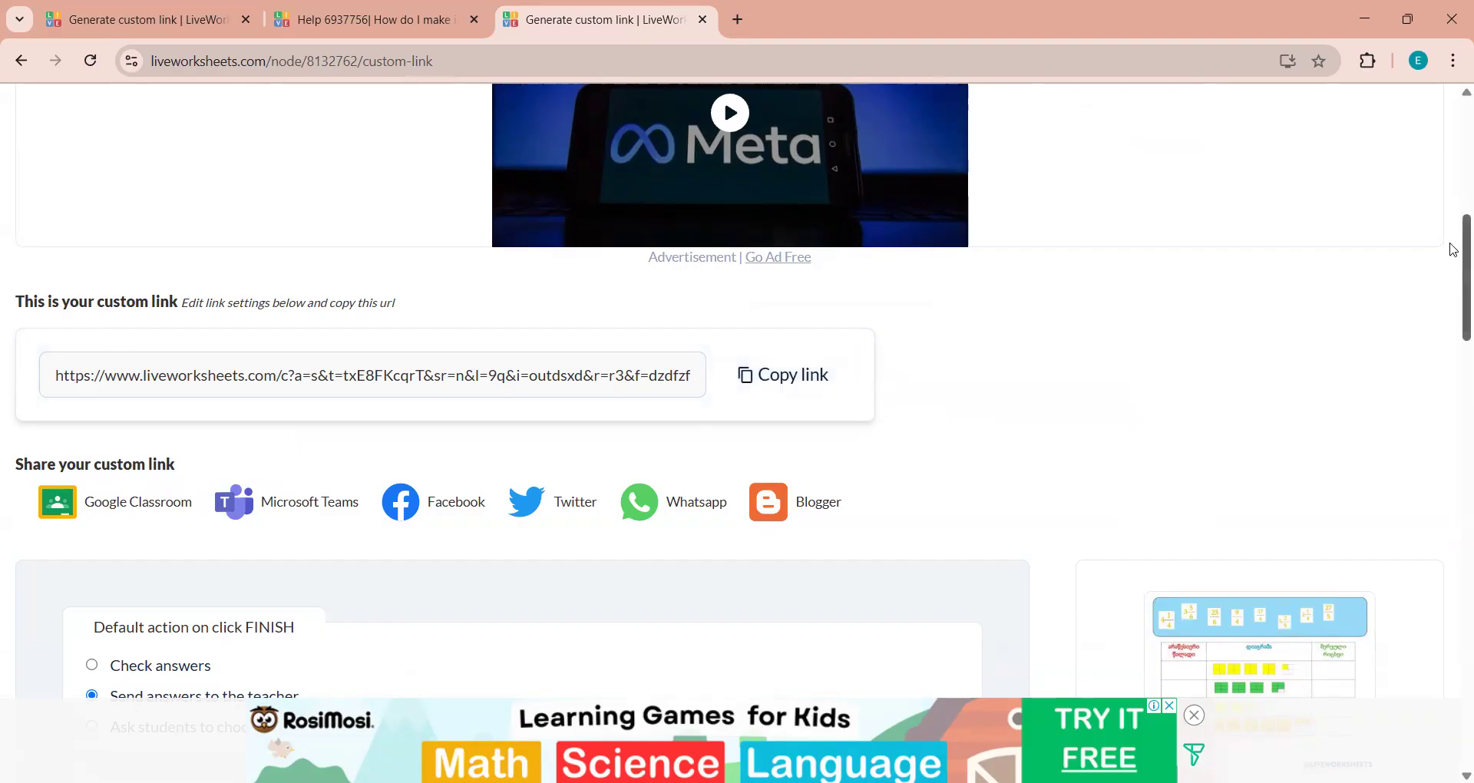
pyautogui.scroll(-3, 1454, 250)
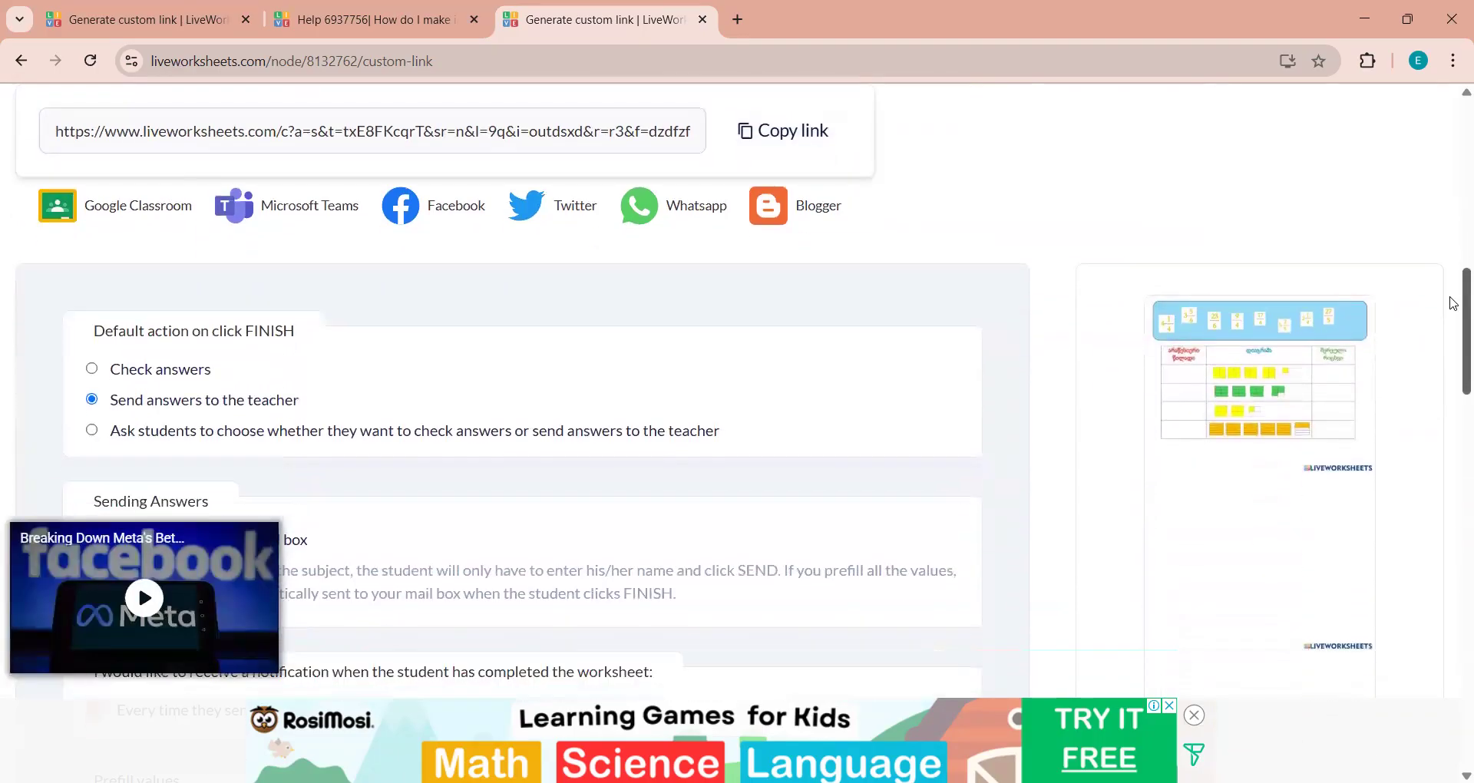
pyautogui.scroll(1, 1232, 322)
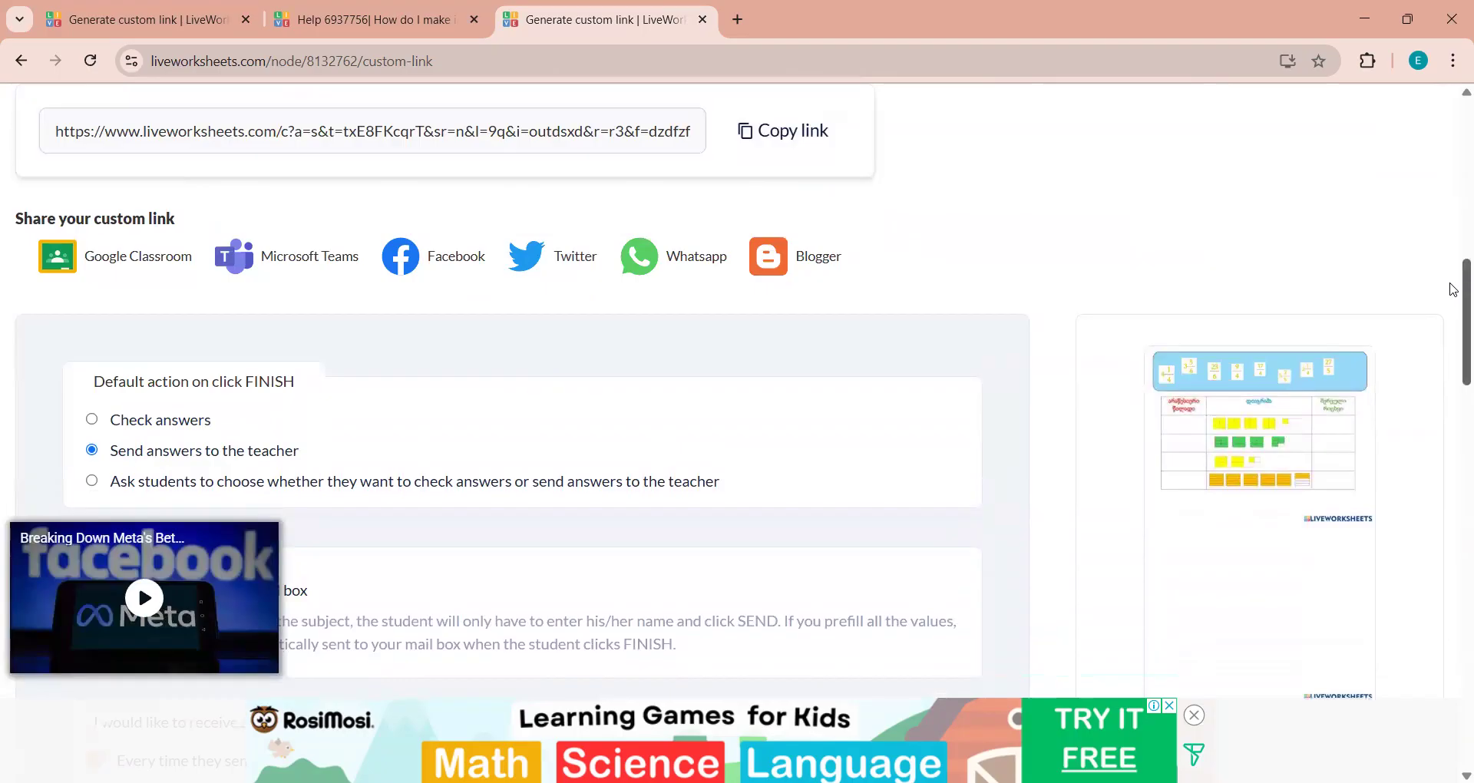
pyautogui.scroll(-2, 1452, 291)
pyautogui.scroll(2, 1453, 300)
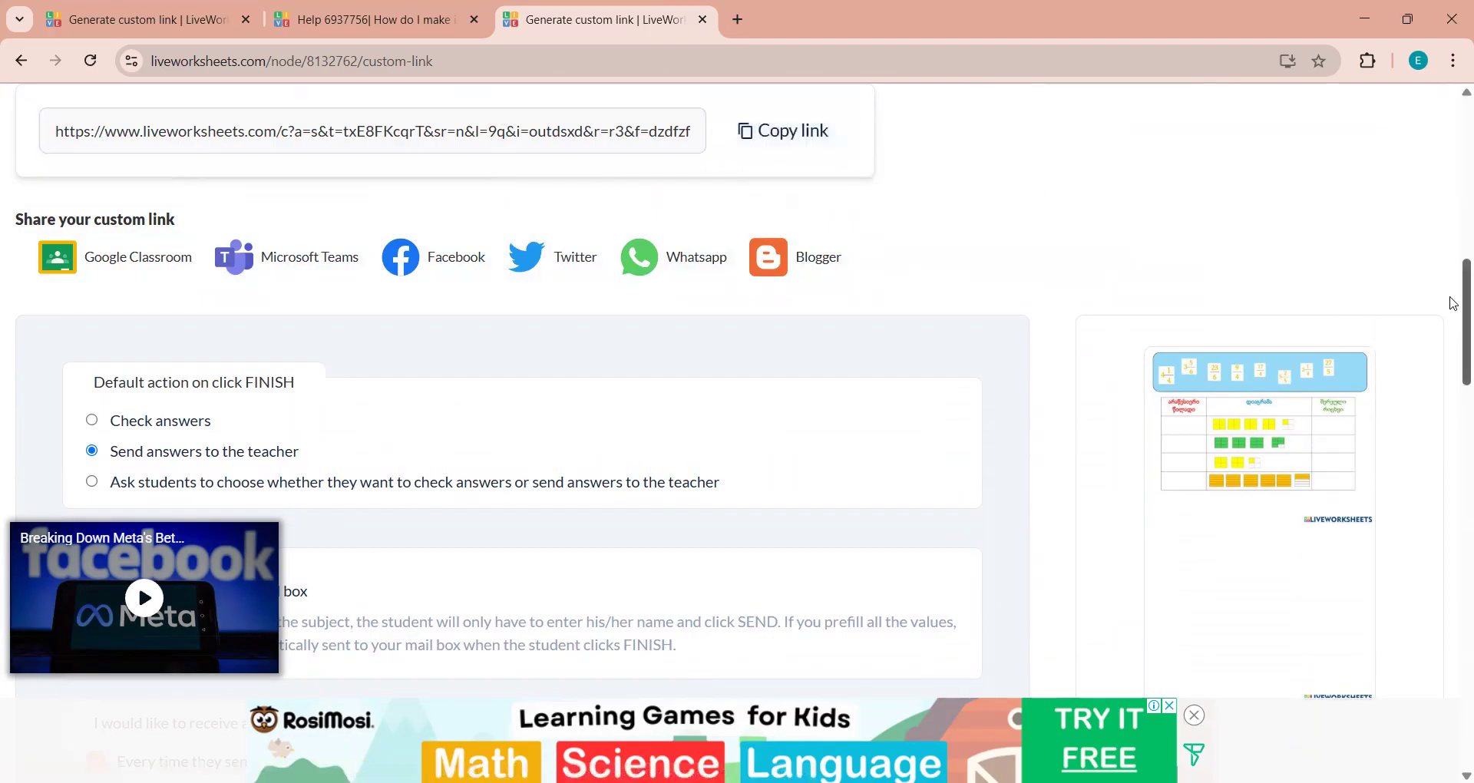
pyautogui.scroll(-2, 1454, 303)
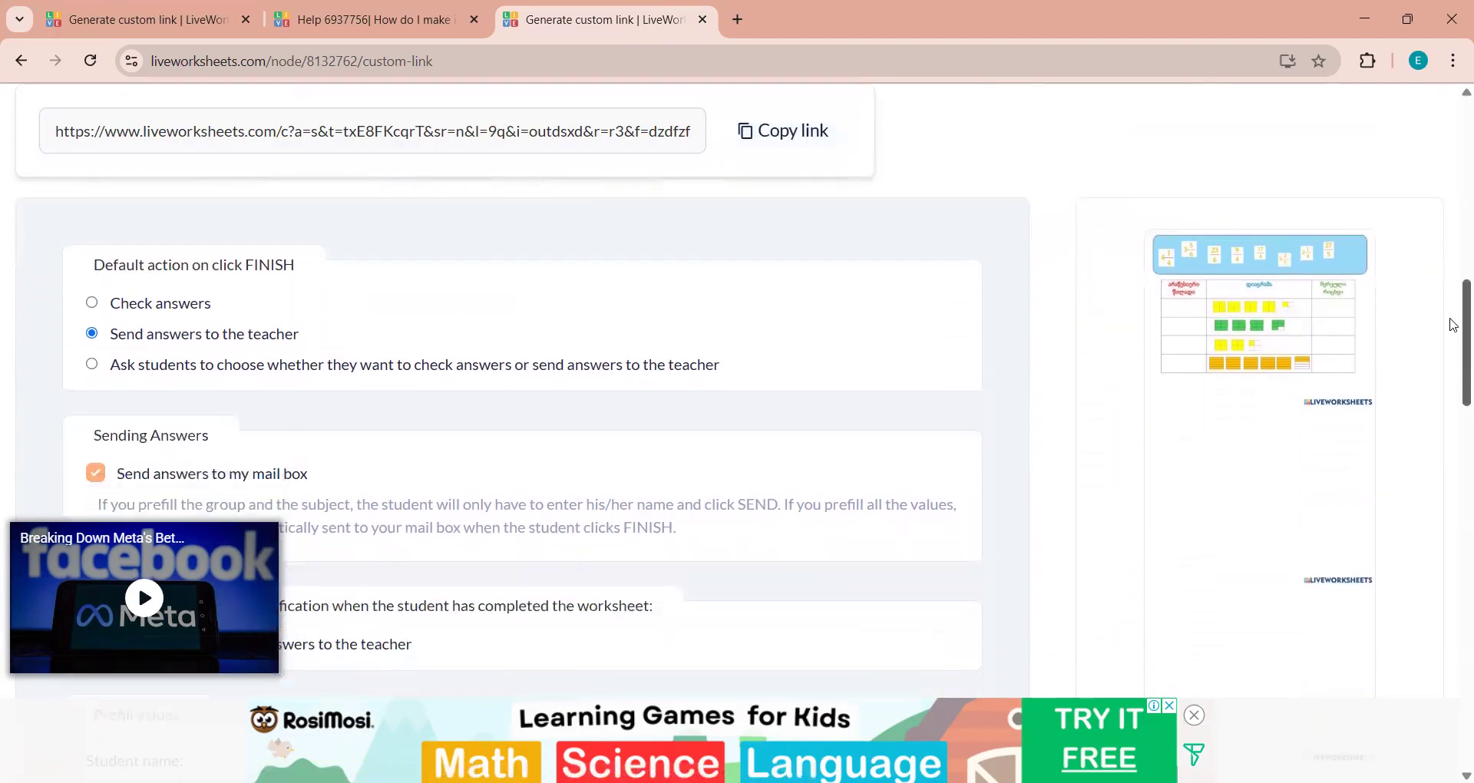
pyautogui.scroll(4, 1454, 315)
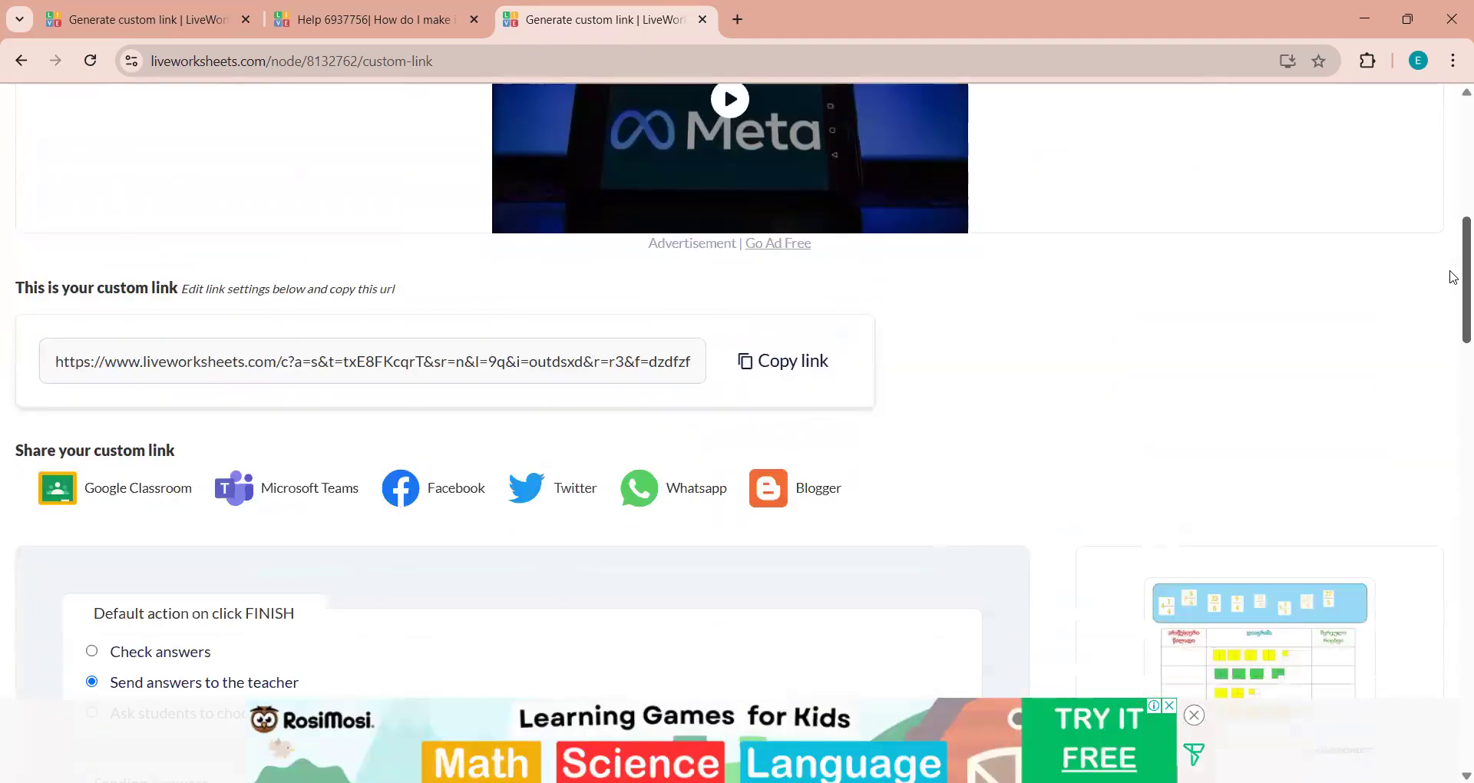
pyautogui.scroll(-5, 1453, 277)
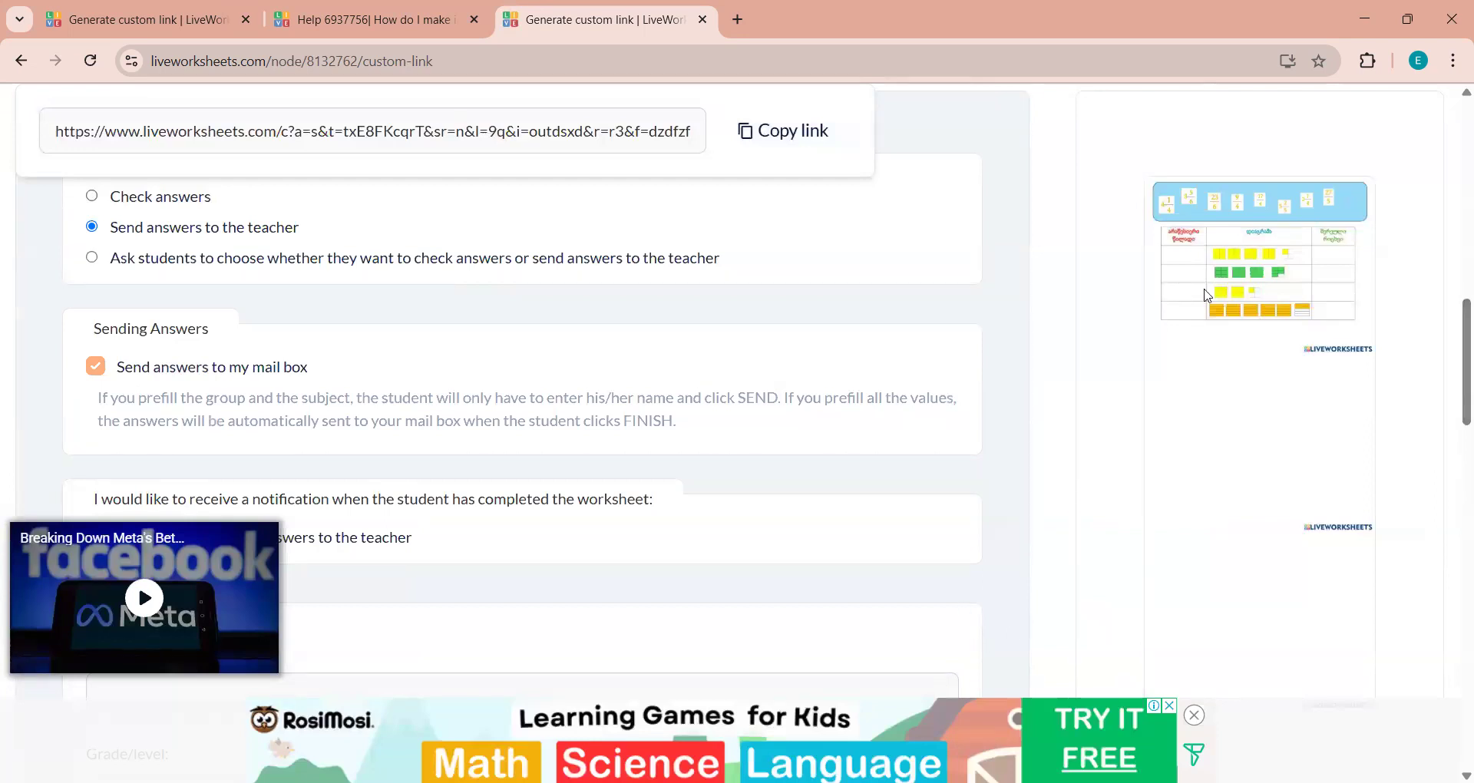
# Step: Lower the maximum score in the grading settings to 8 and set it back to 10
pyautogui.moveTo(1452, 326); pyautogui.dragTo(1453, 522)
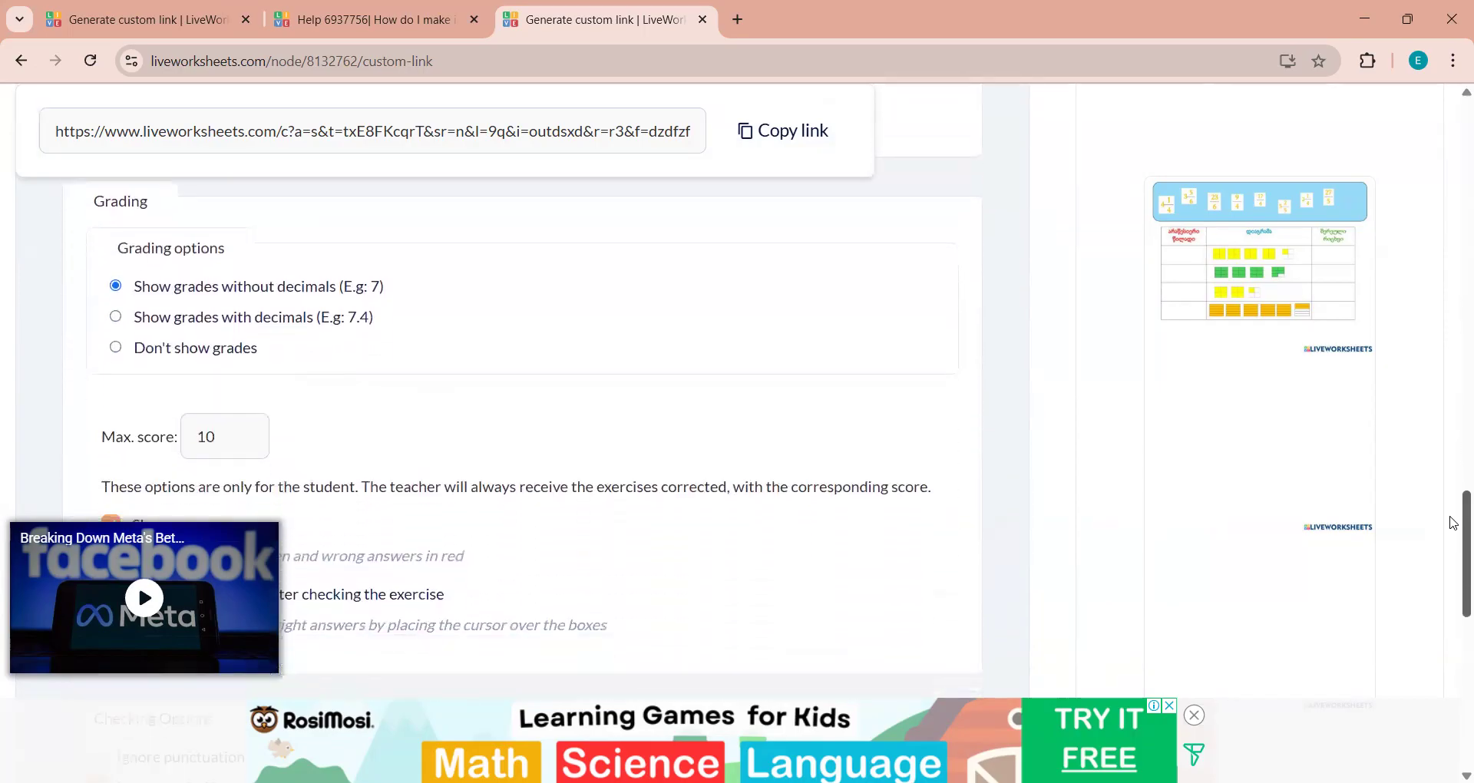
pyautogui.click(246, 445)
pyautogui.click(247, 445)
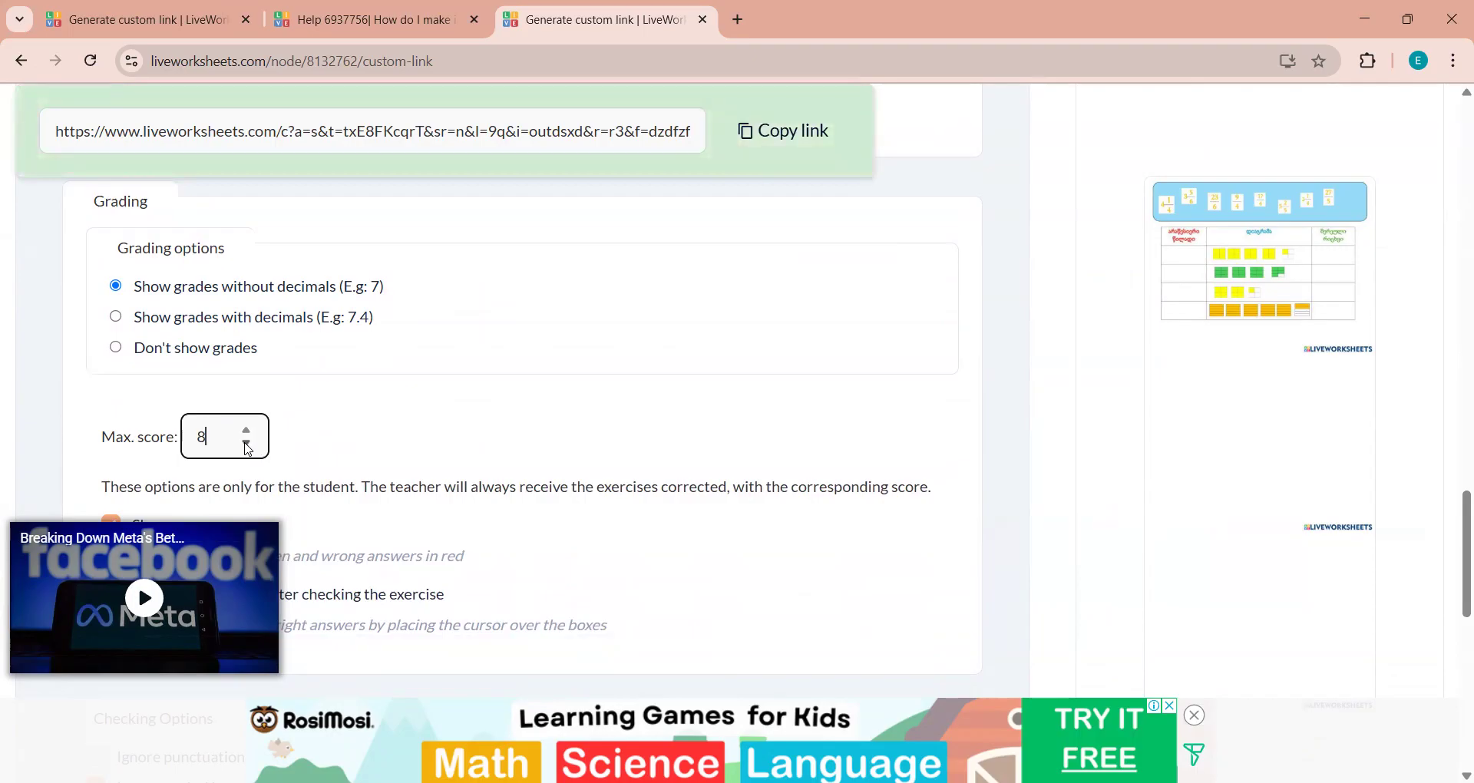
pyautogui.click(247, 431)
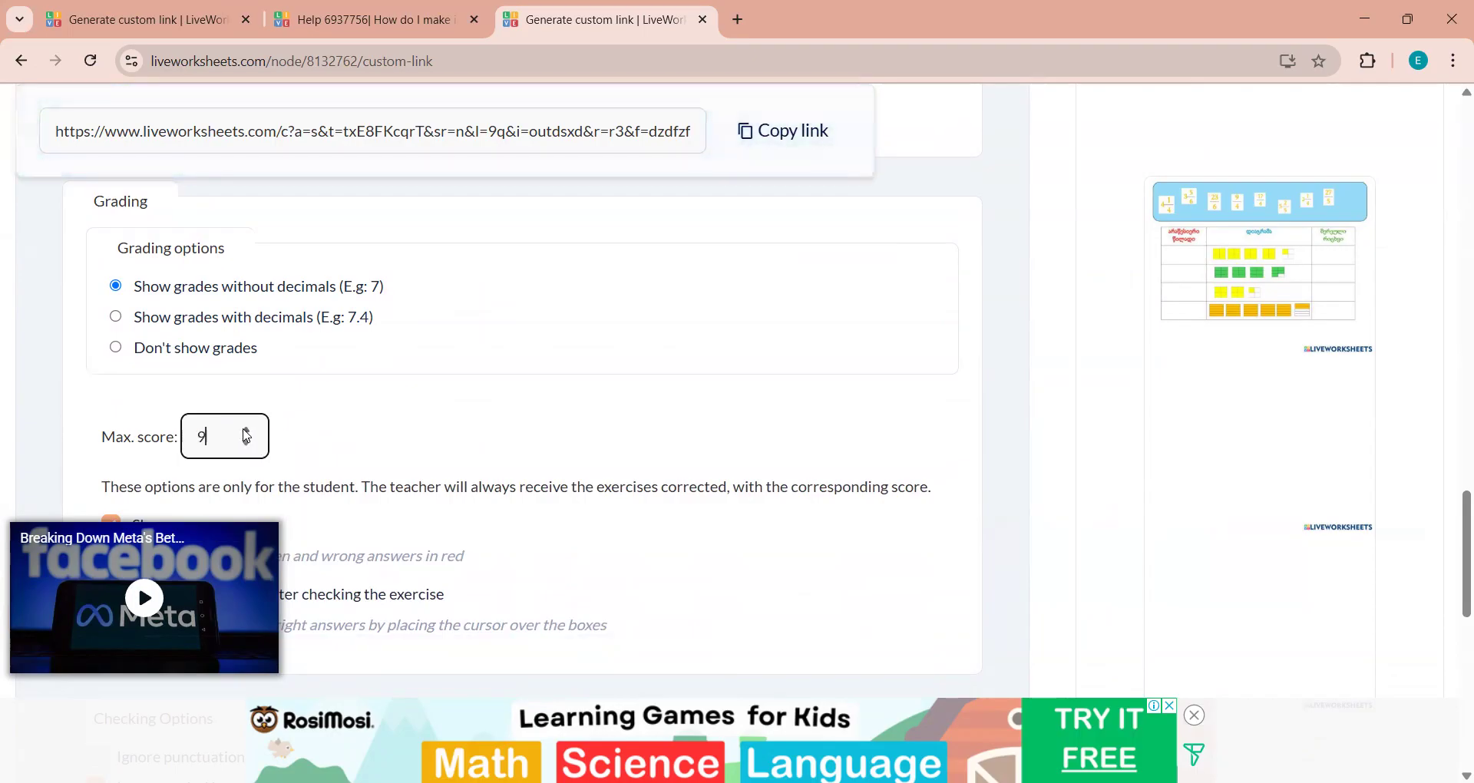
pyautogui.click(247, 432)
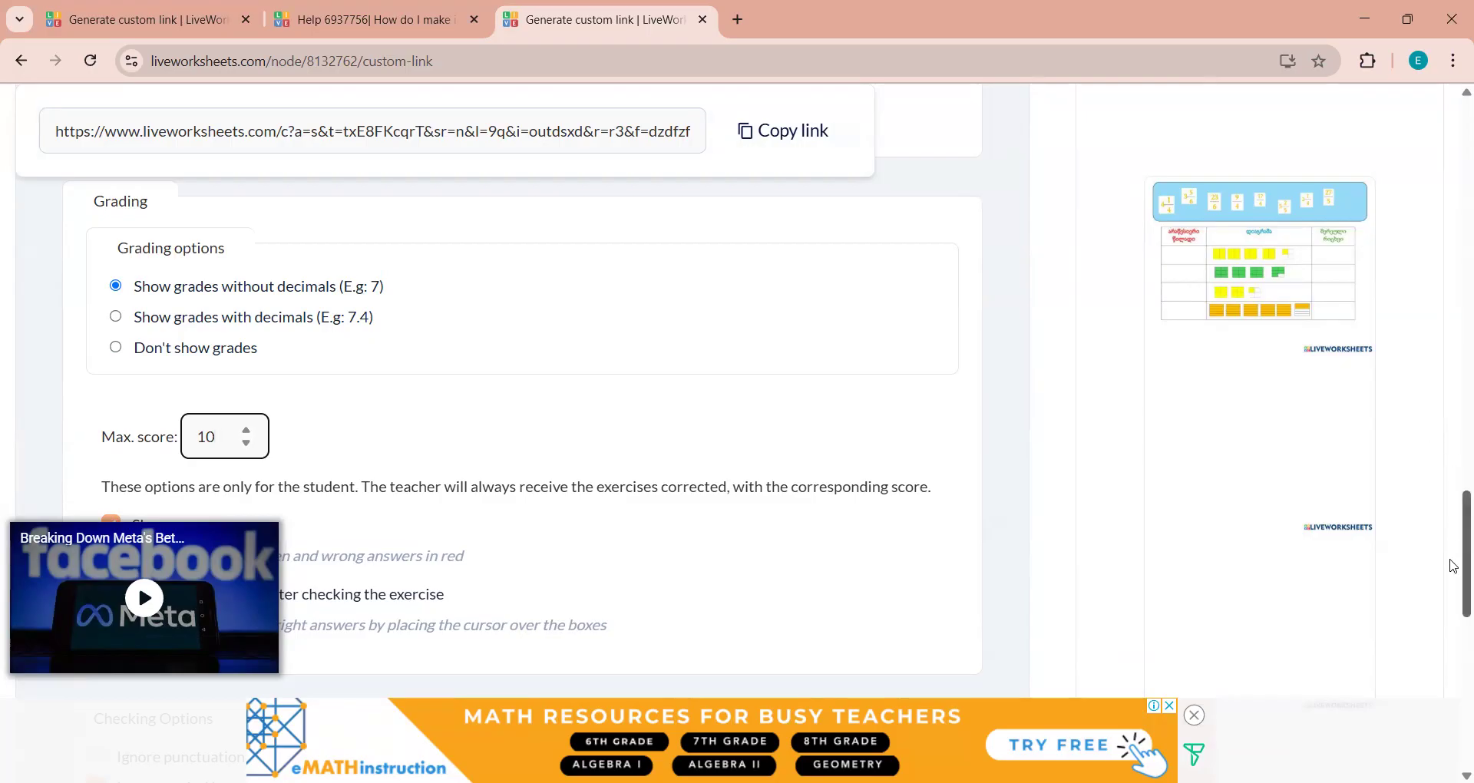
# Step: Look over the custom link's timing options and return to the start of the page
pyautogui.moveTo(1454, 546); pyautogui.dragTo(1452, 480)
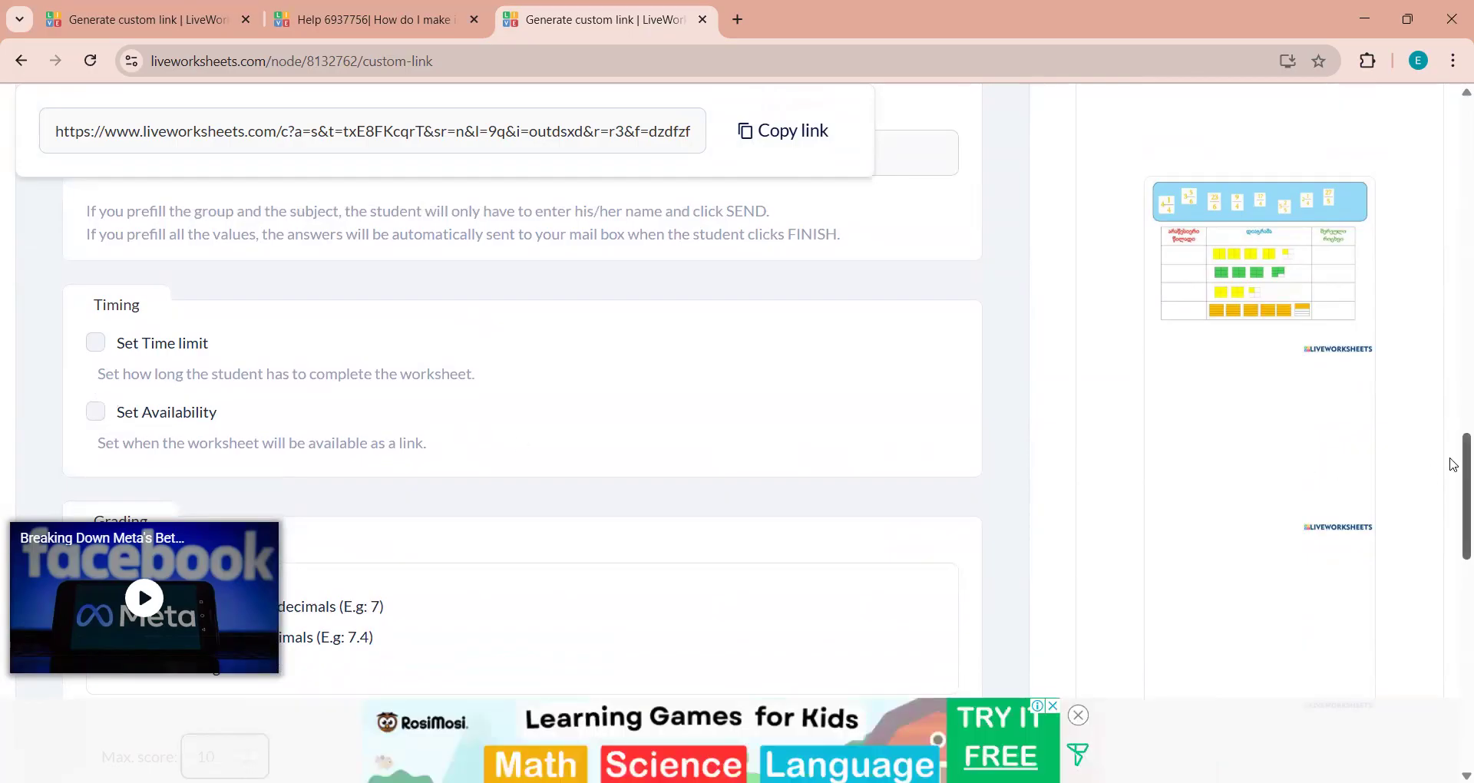
pyautogui.moveTo(1454, 484); pyautogui.dragTo(1454, 183)
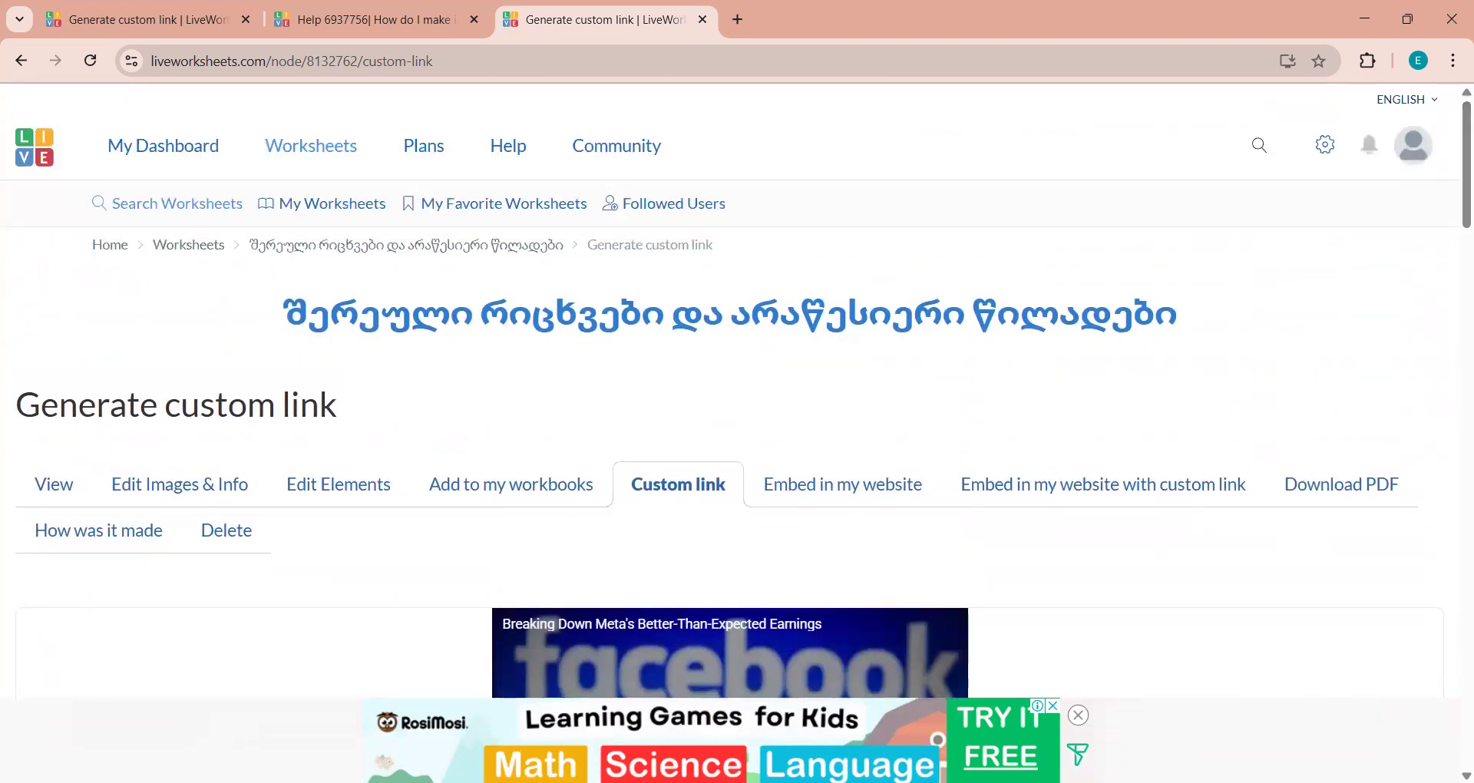